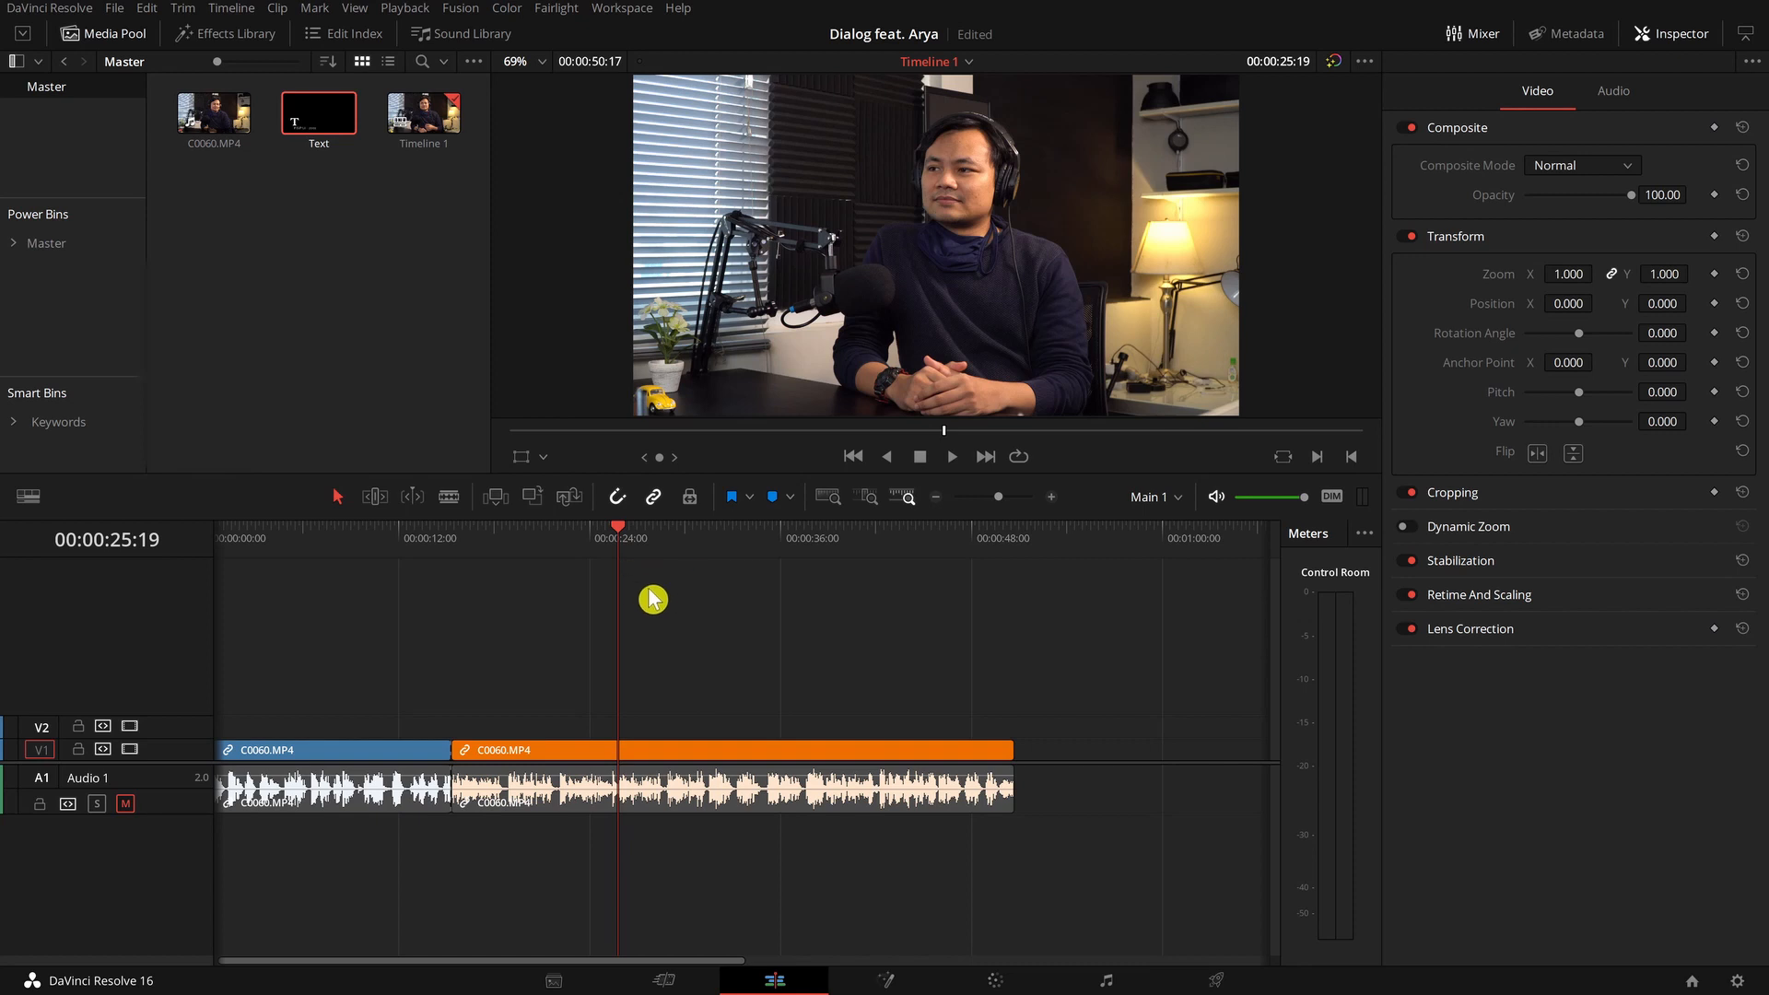
Place the saved Text title from the media pool on track V2 at 00:00:25:19 and play it back
drag(297, 121, 612, 737)
key(space)
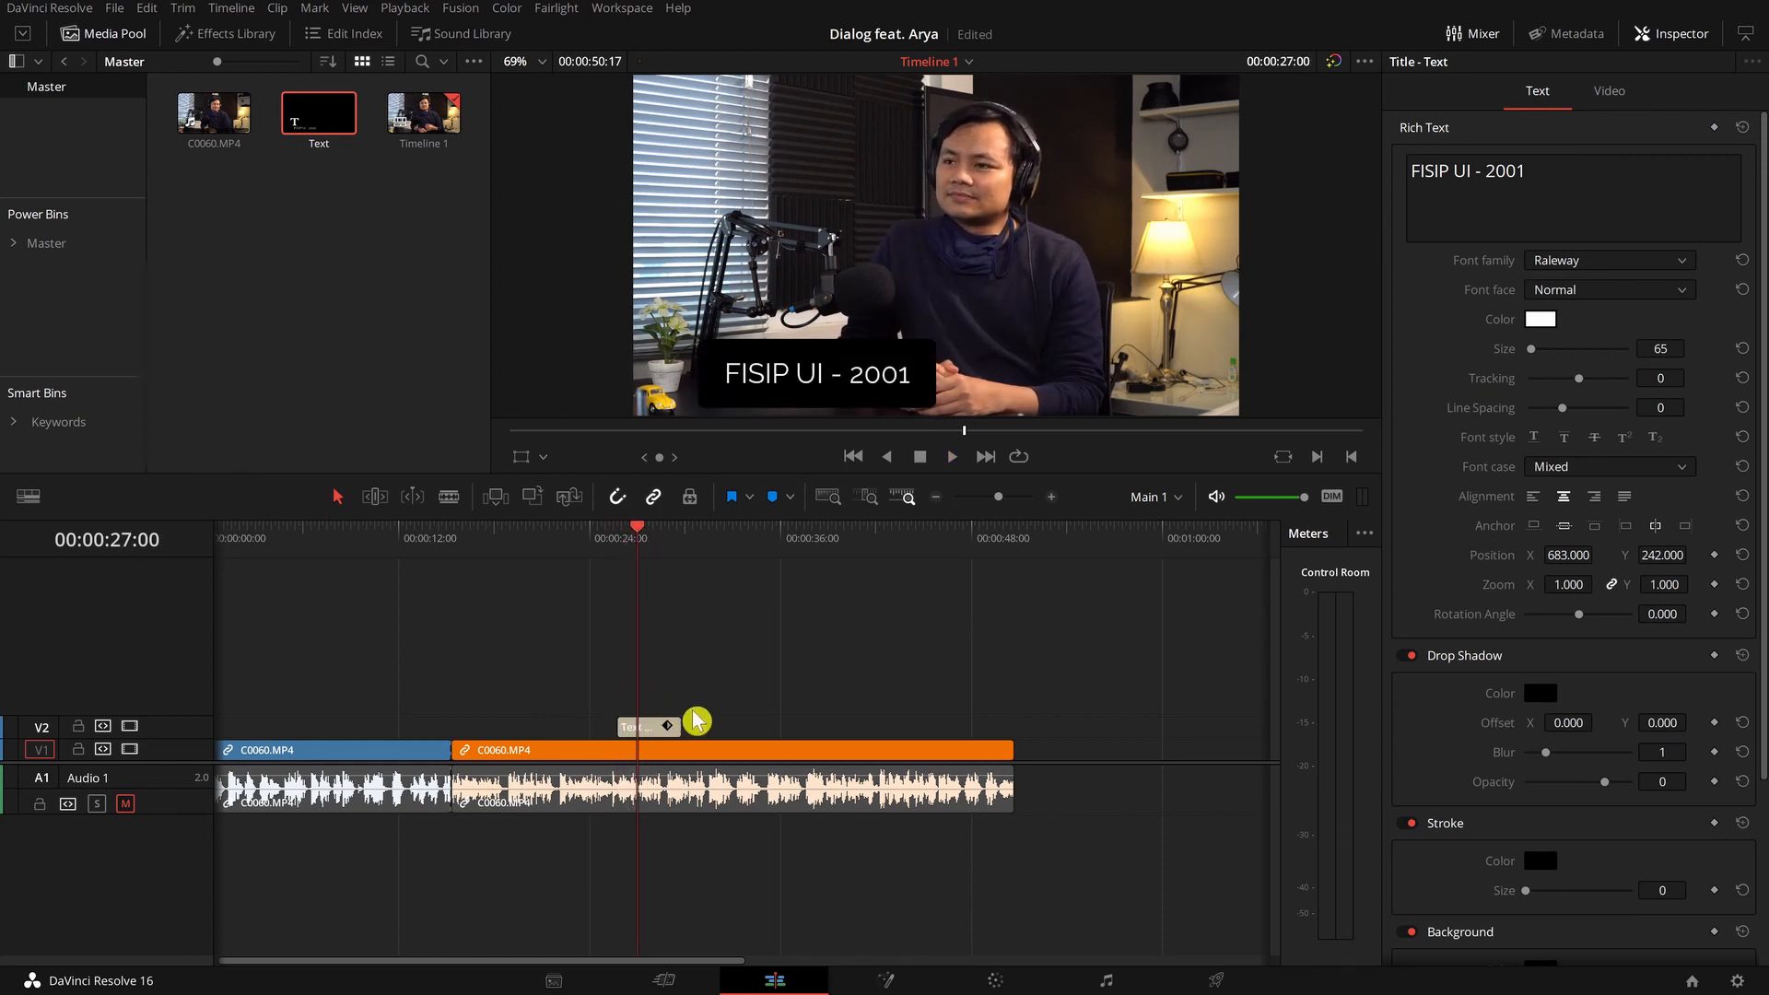
scroll(876, 726, up, 3)
click(730, 551)
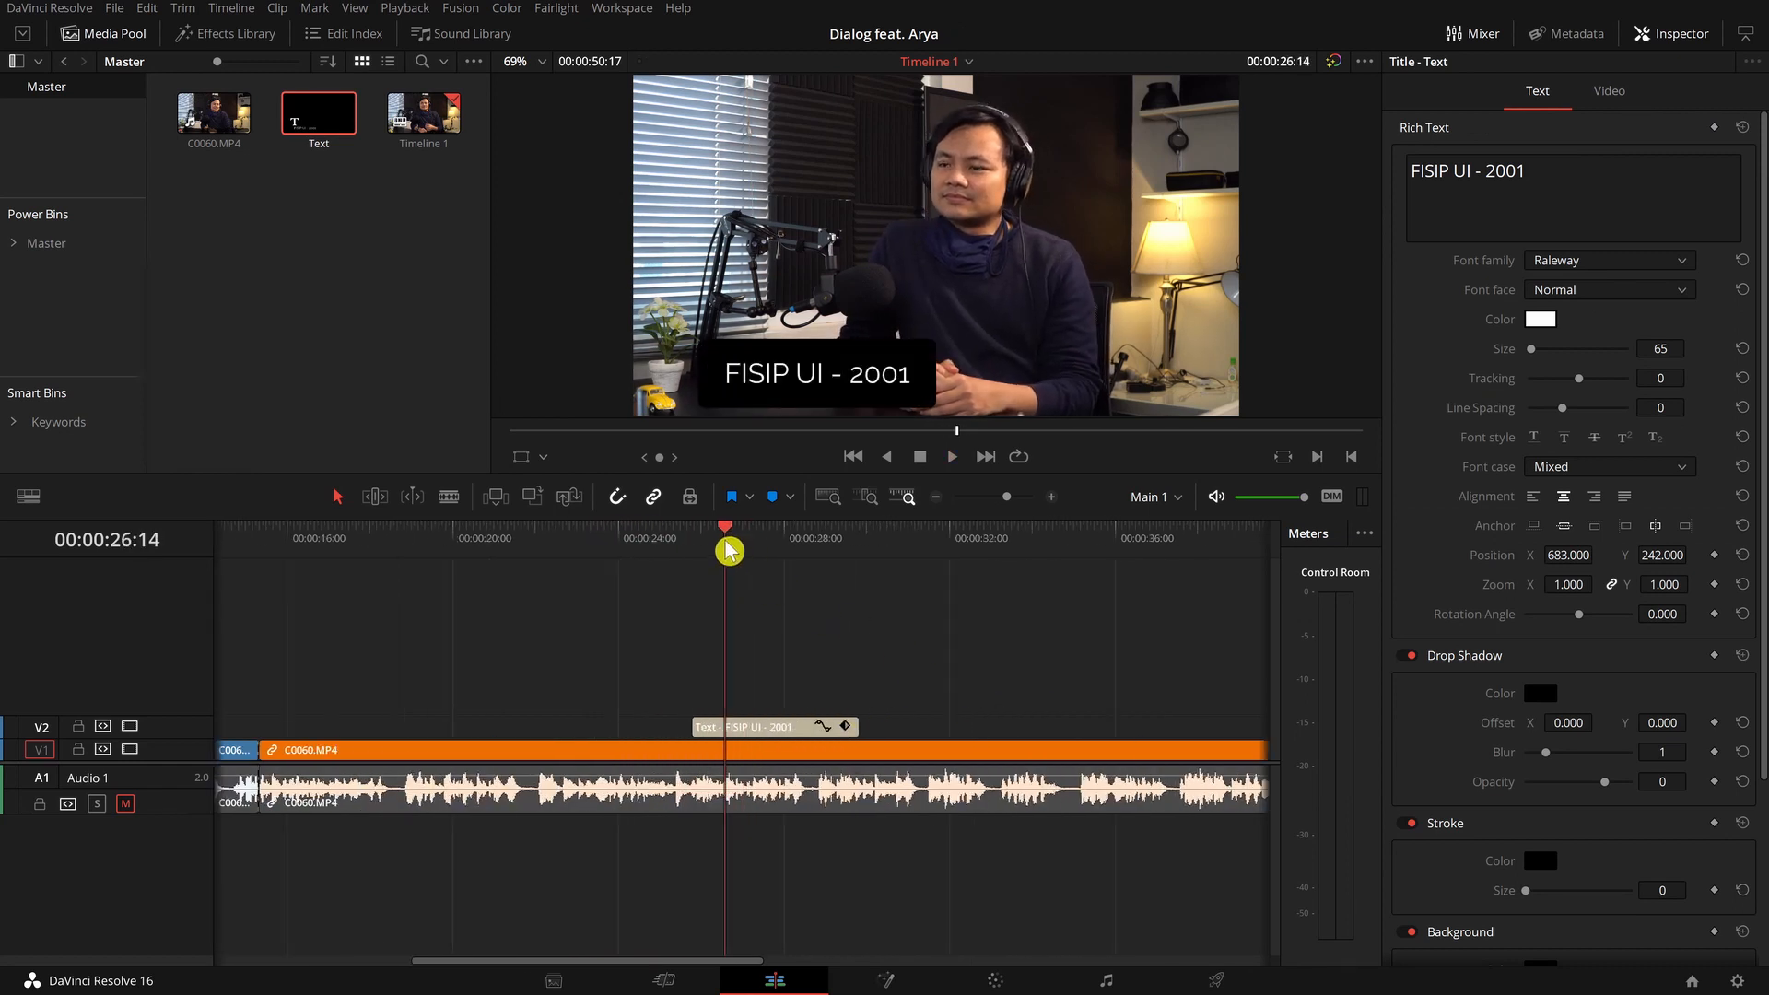
Play and scrub through the FISIP UI - 2001 title section to examine how smoothly it previews
key(space)
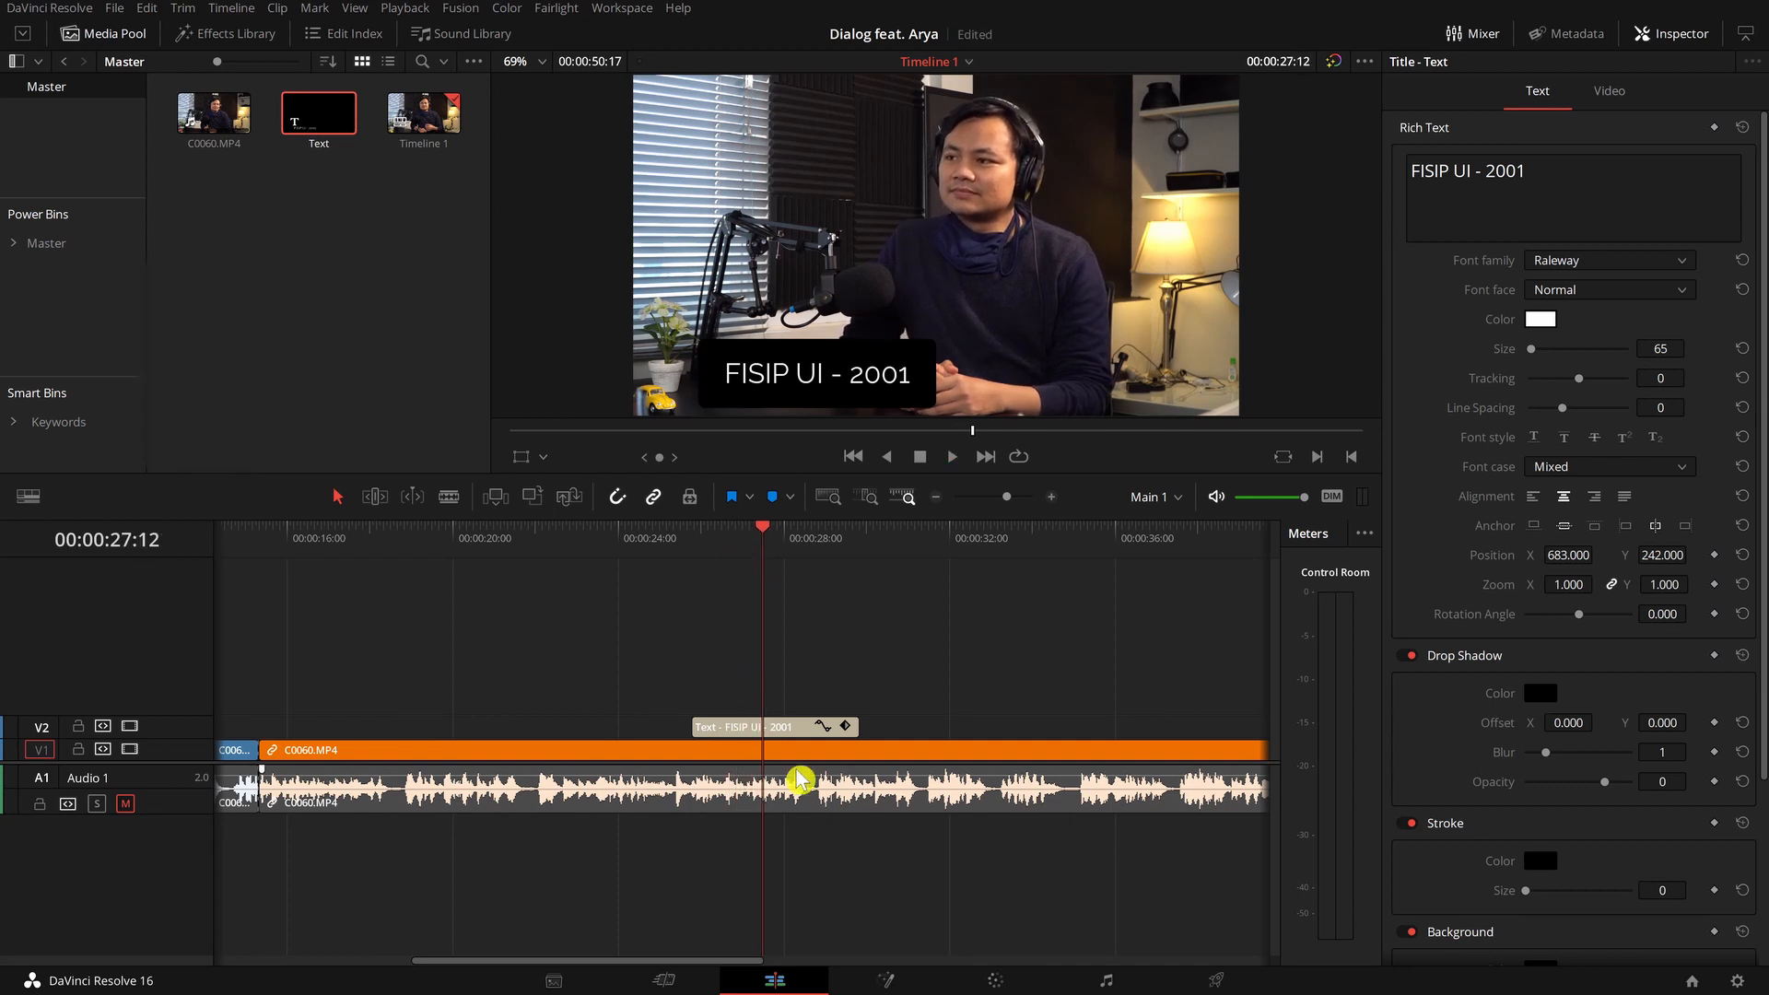
click(728, 550)
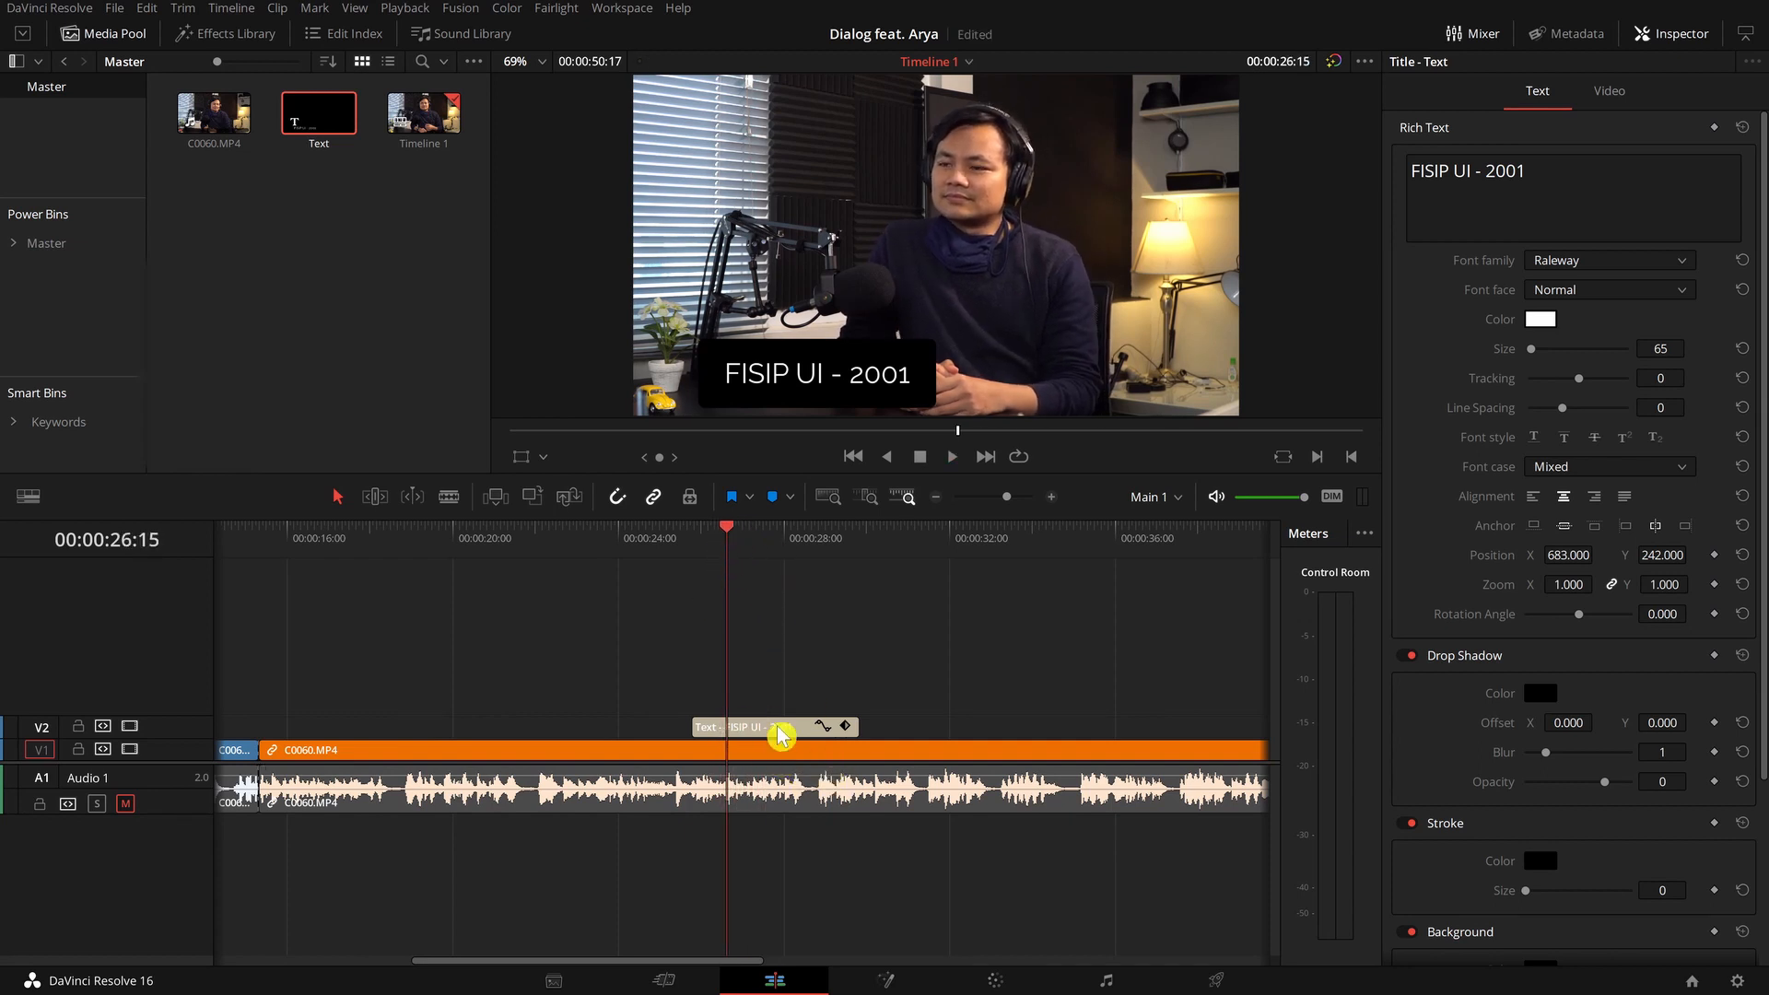
click(756, 547)
drag(757, 547, 749, 547)
click(747, 738)
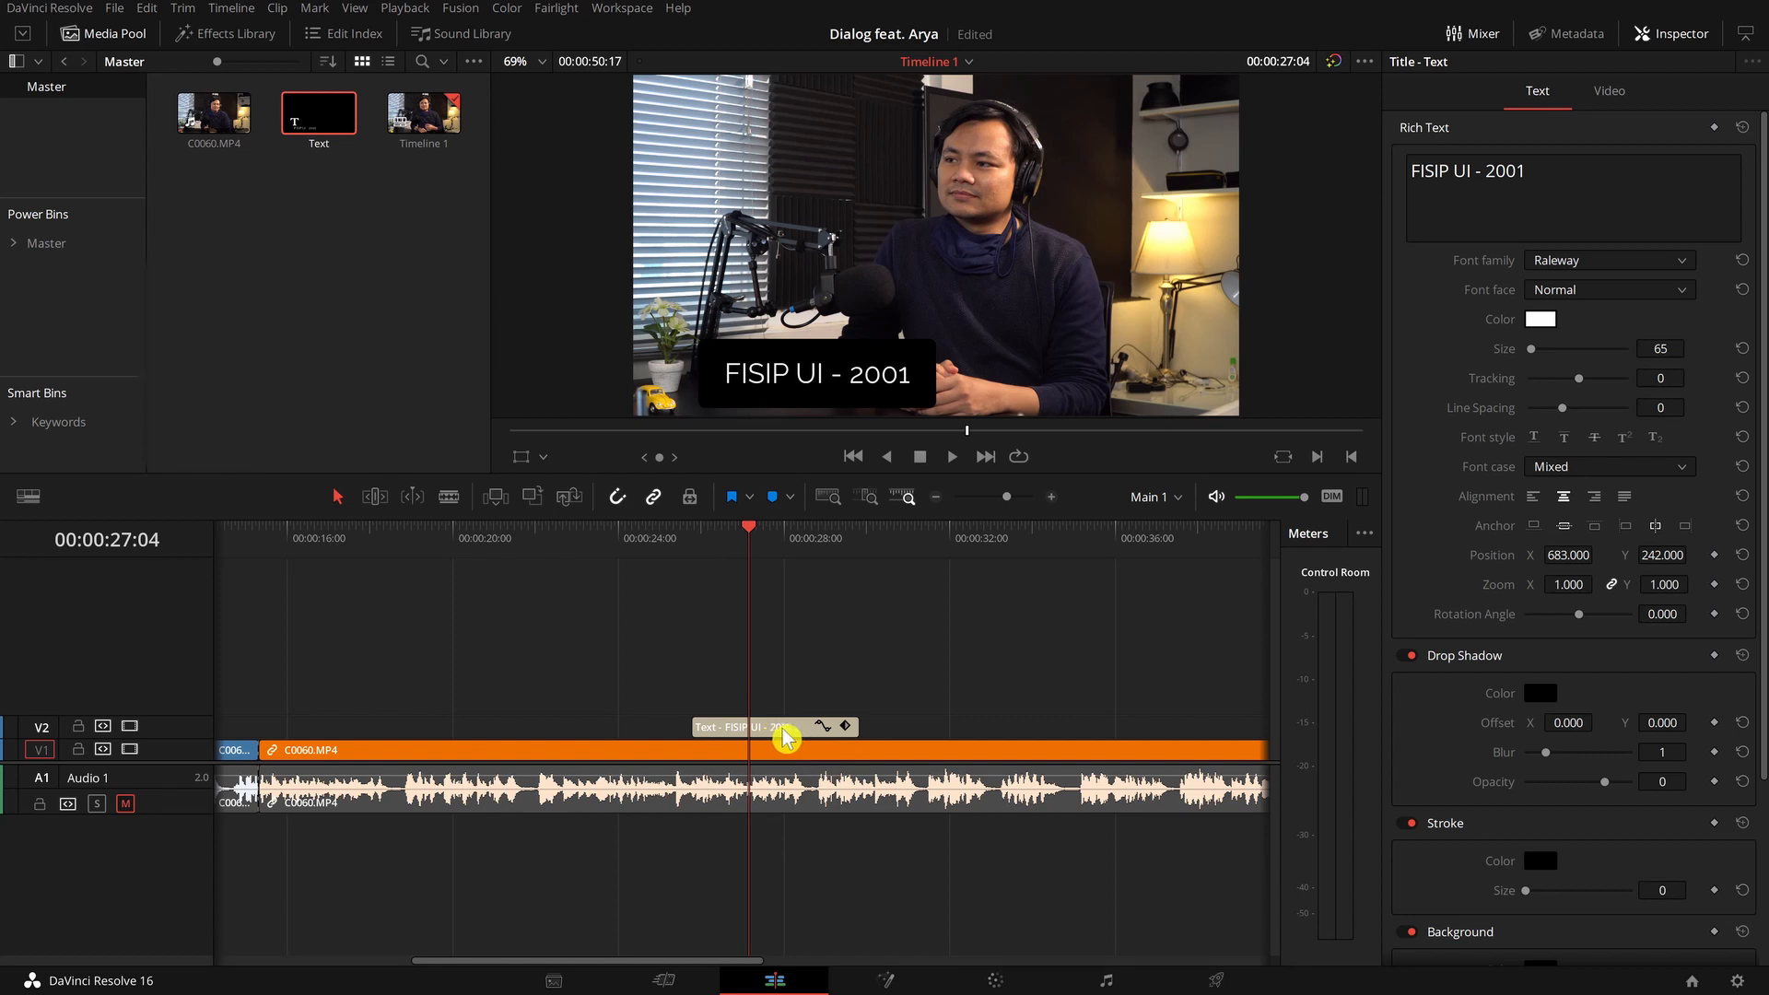
click(743, 547)
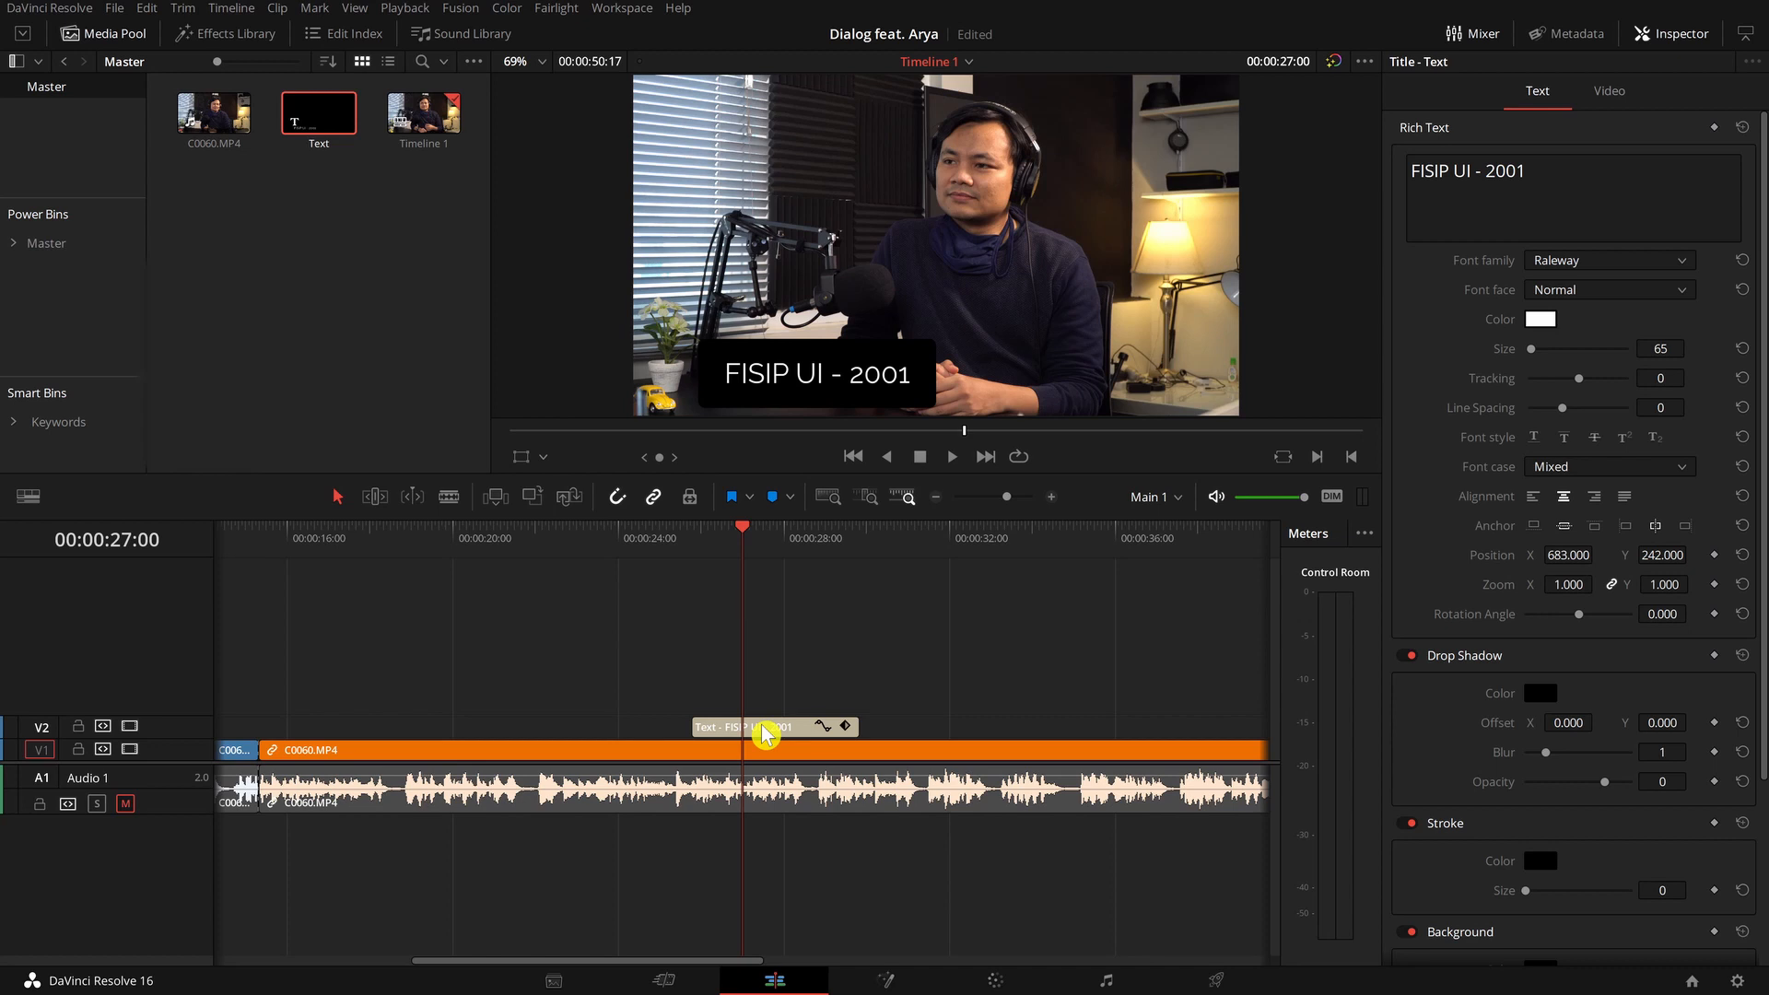
drag(754, 553, 691, 541)
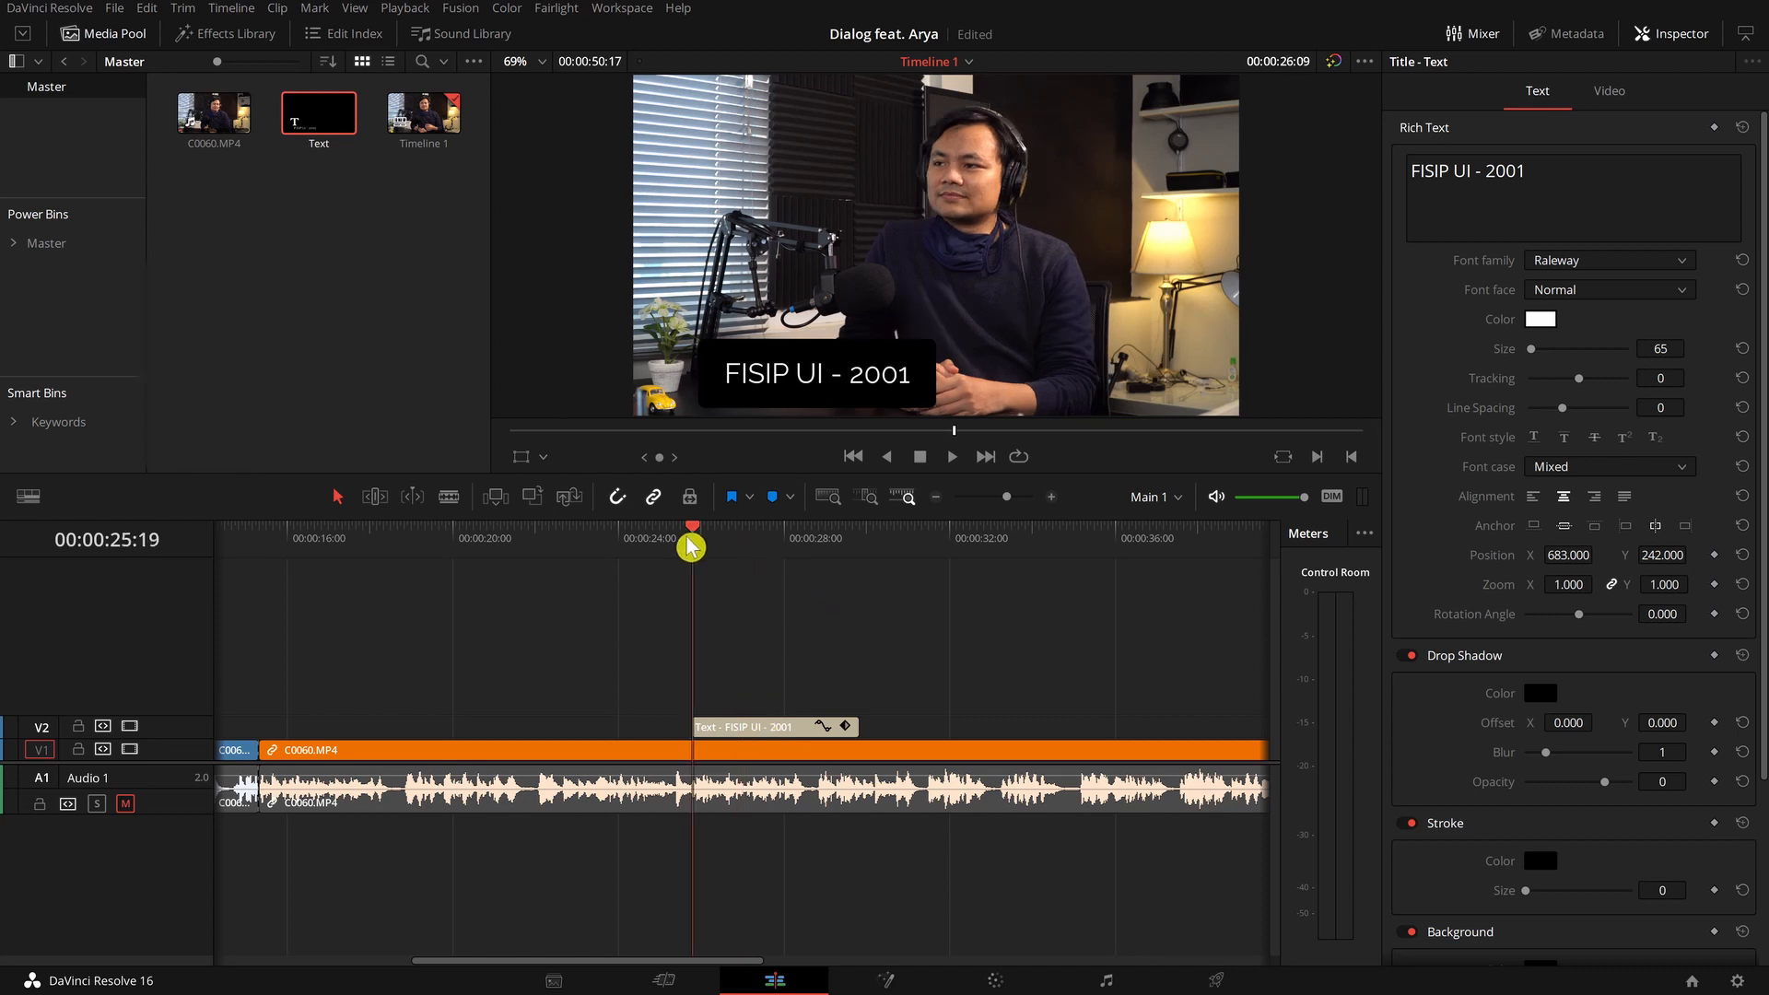
click(728, 534)
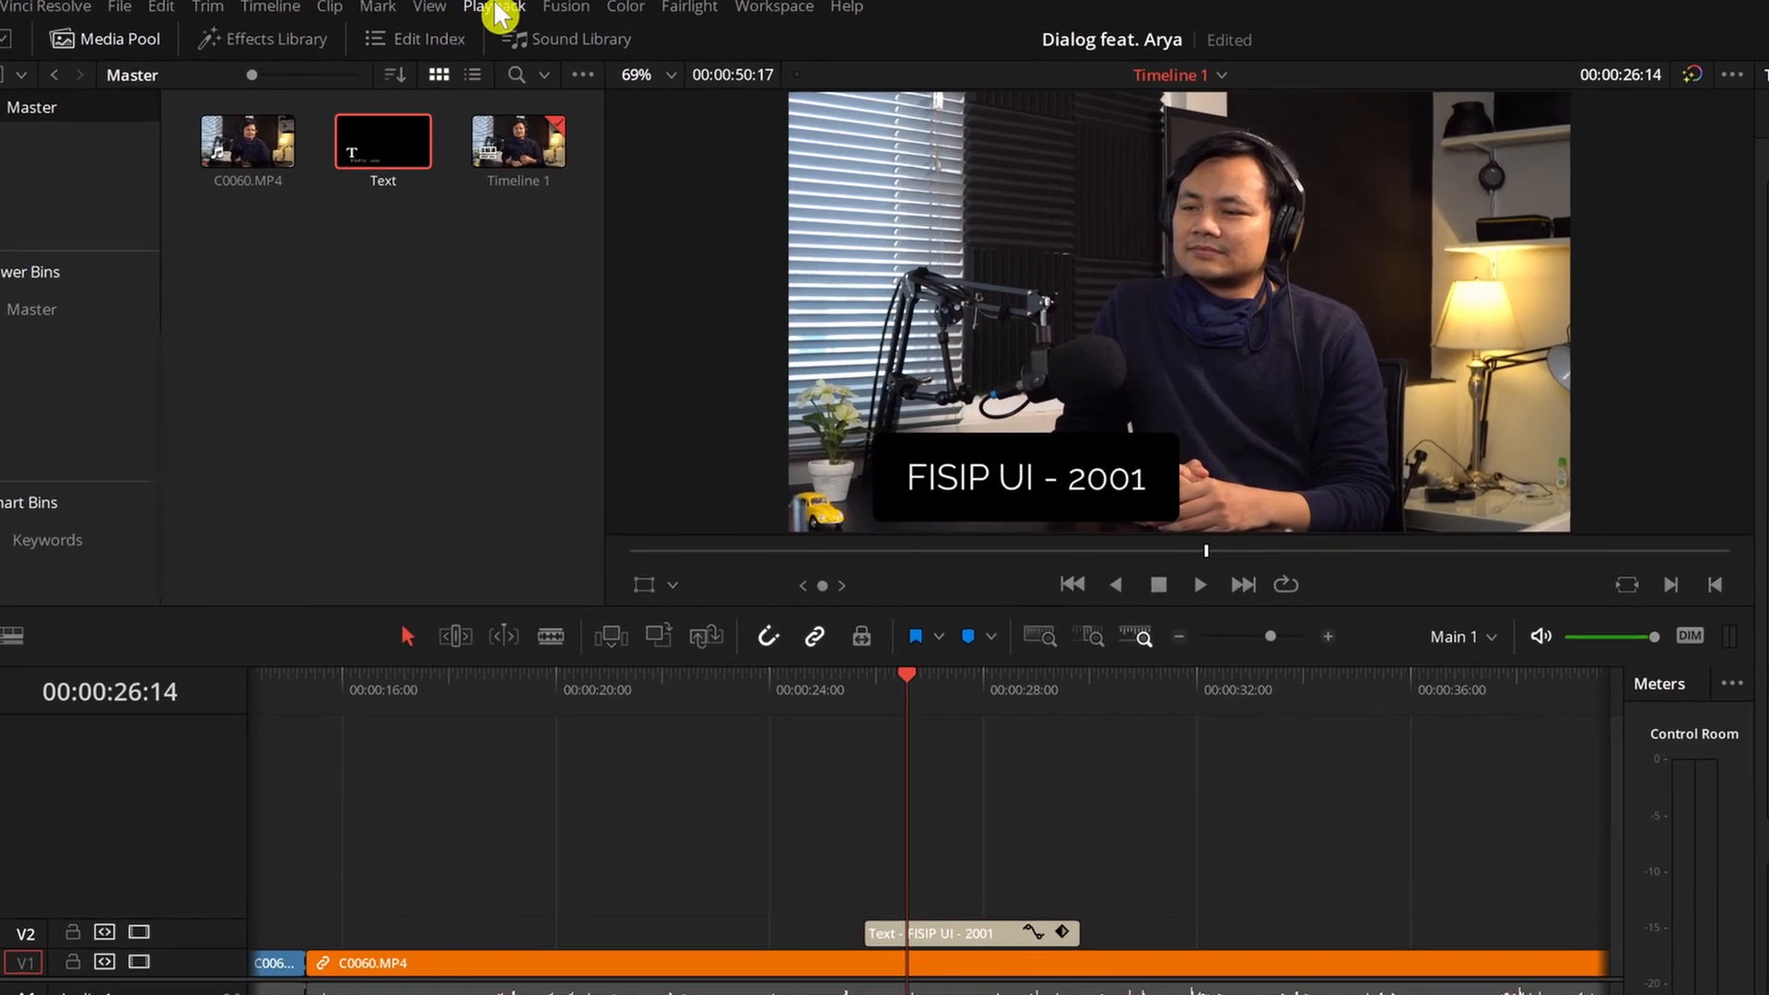
Set the render cache mode to User and view the title clip's caching options
click(499, 10)
mouse_move(650, 123)
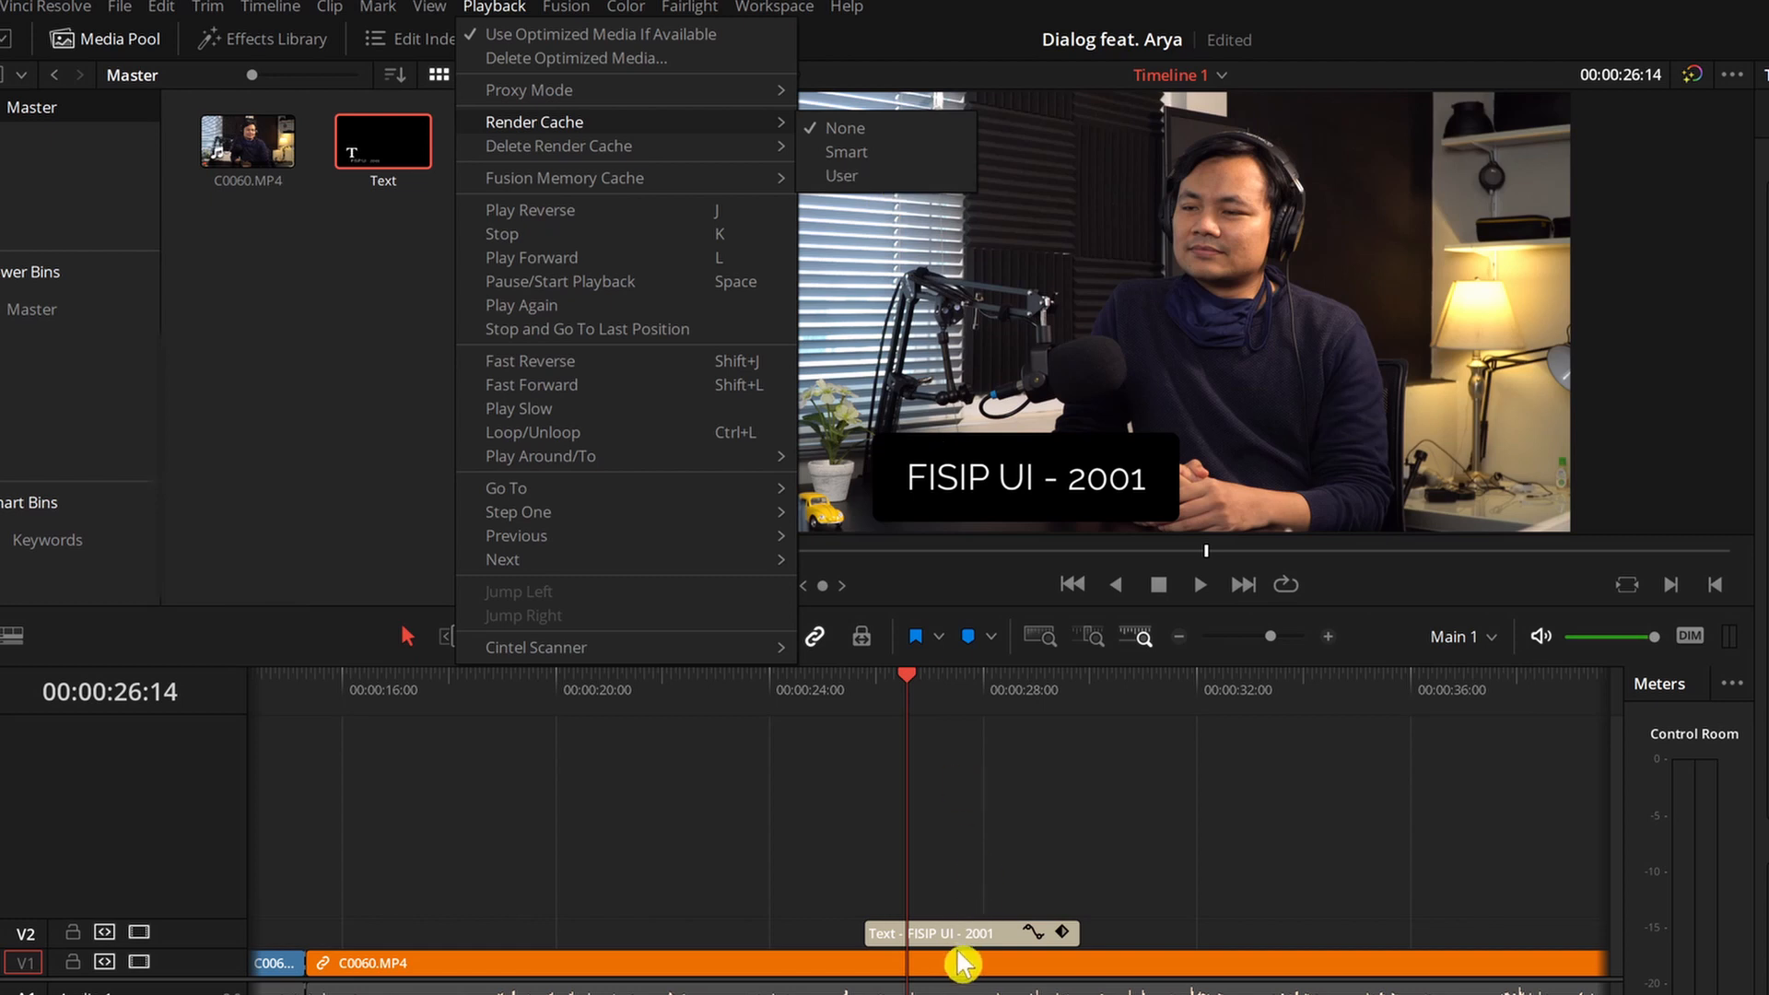
click(859, 177)
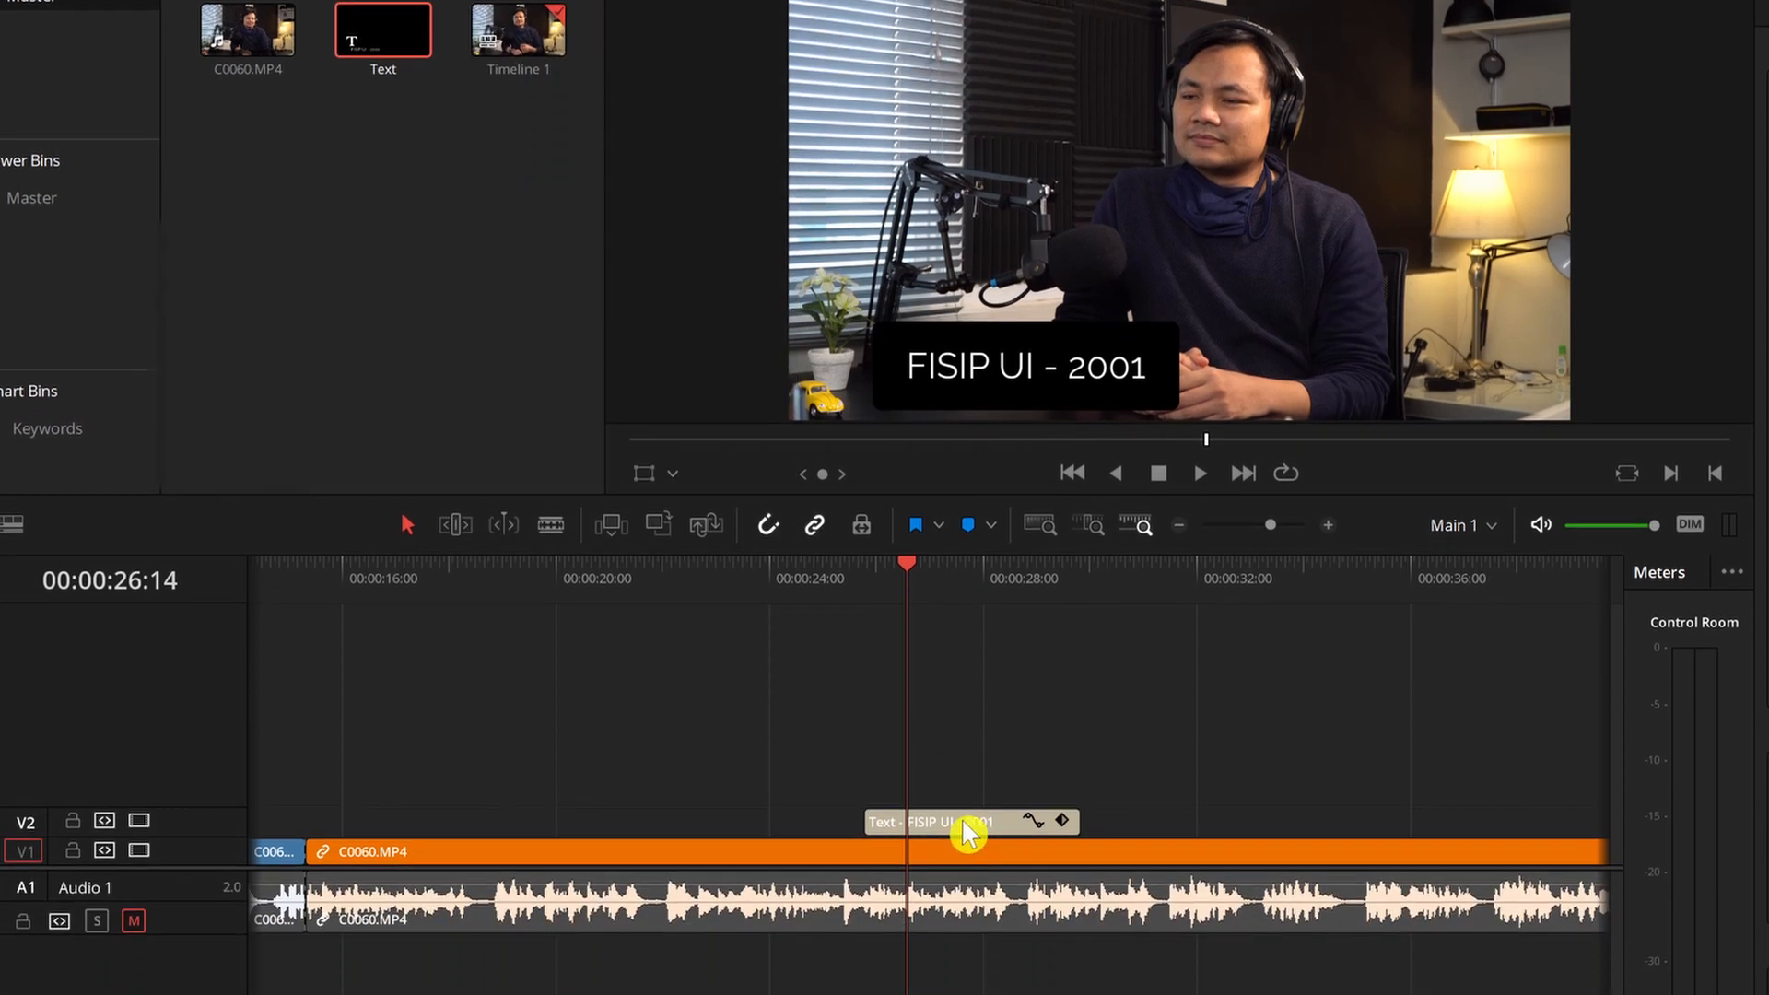
click(964, 933)
right_click(964, 824)
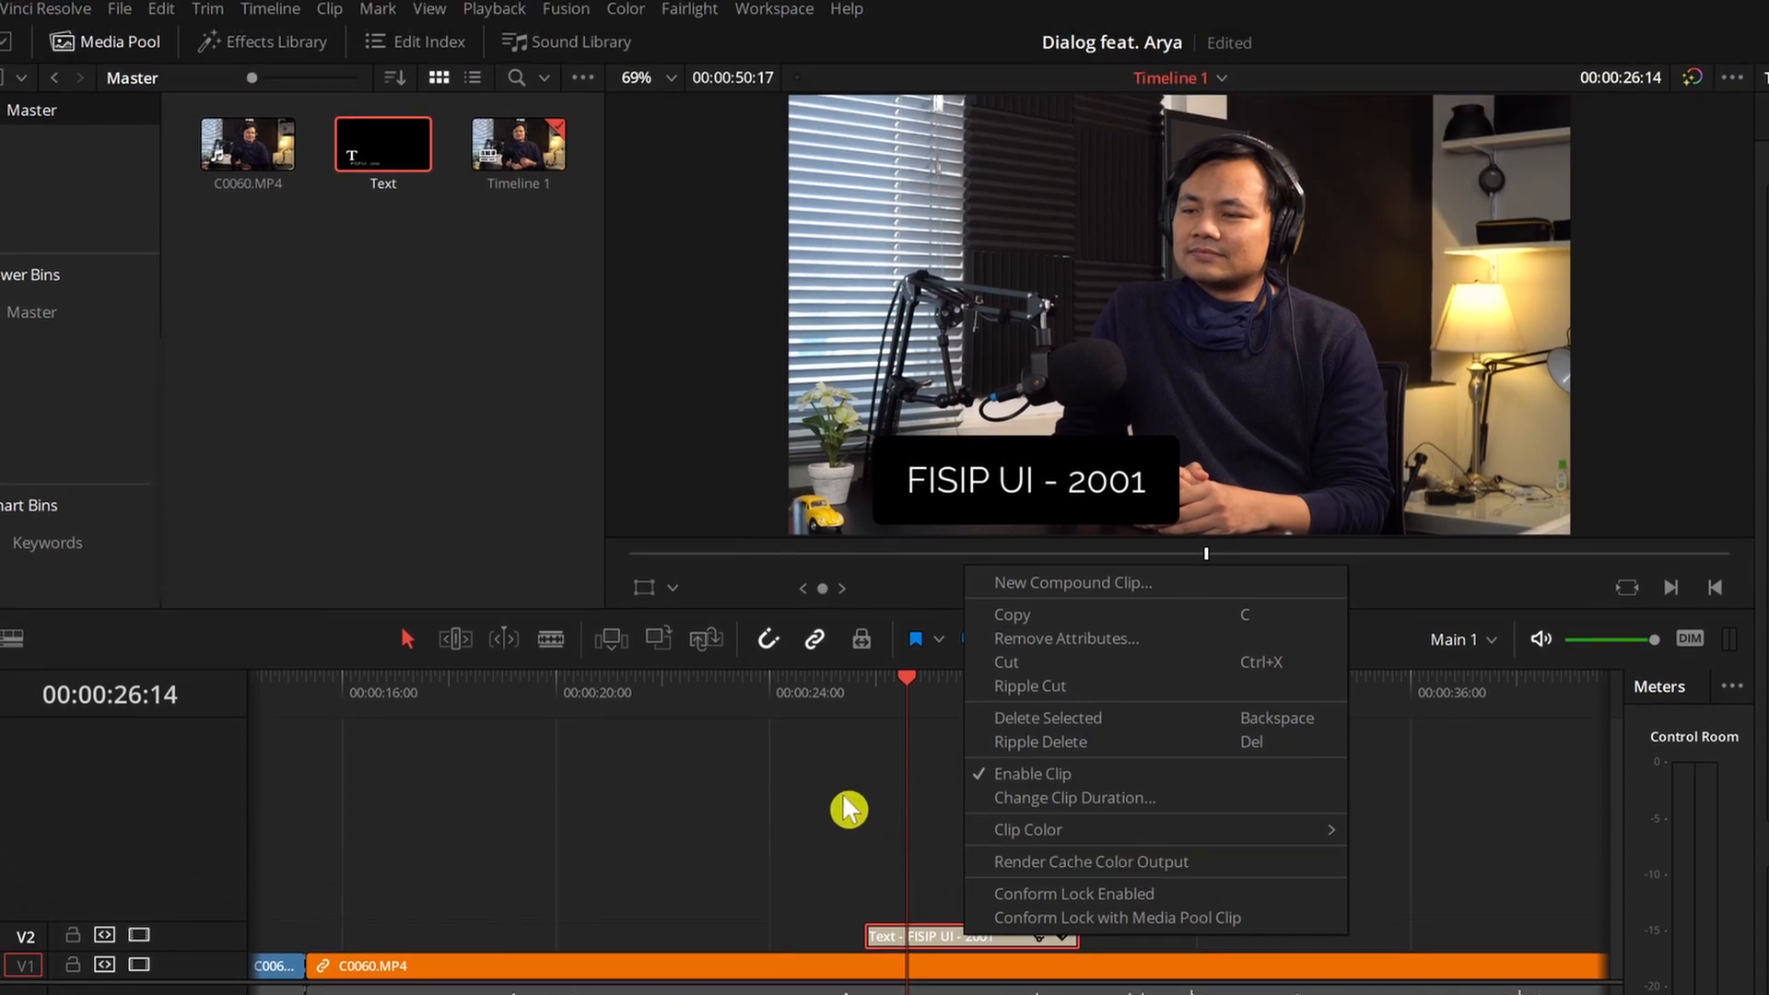
click(852, 693)
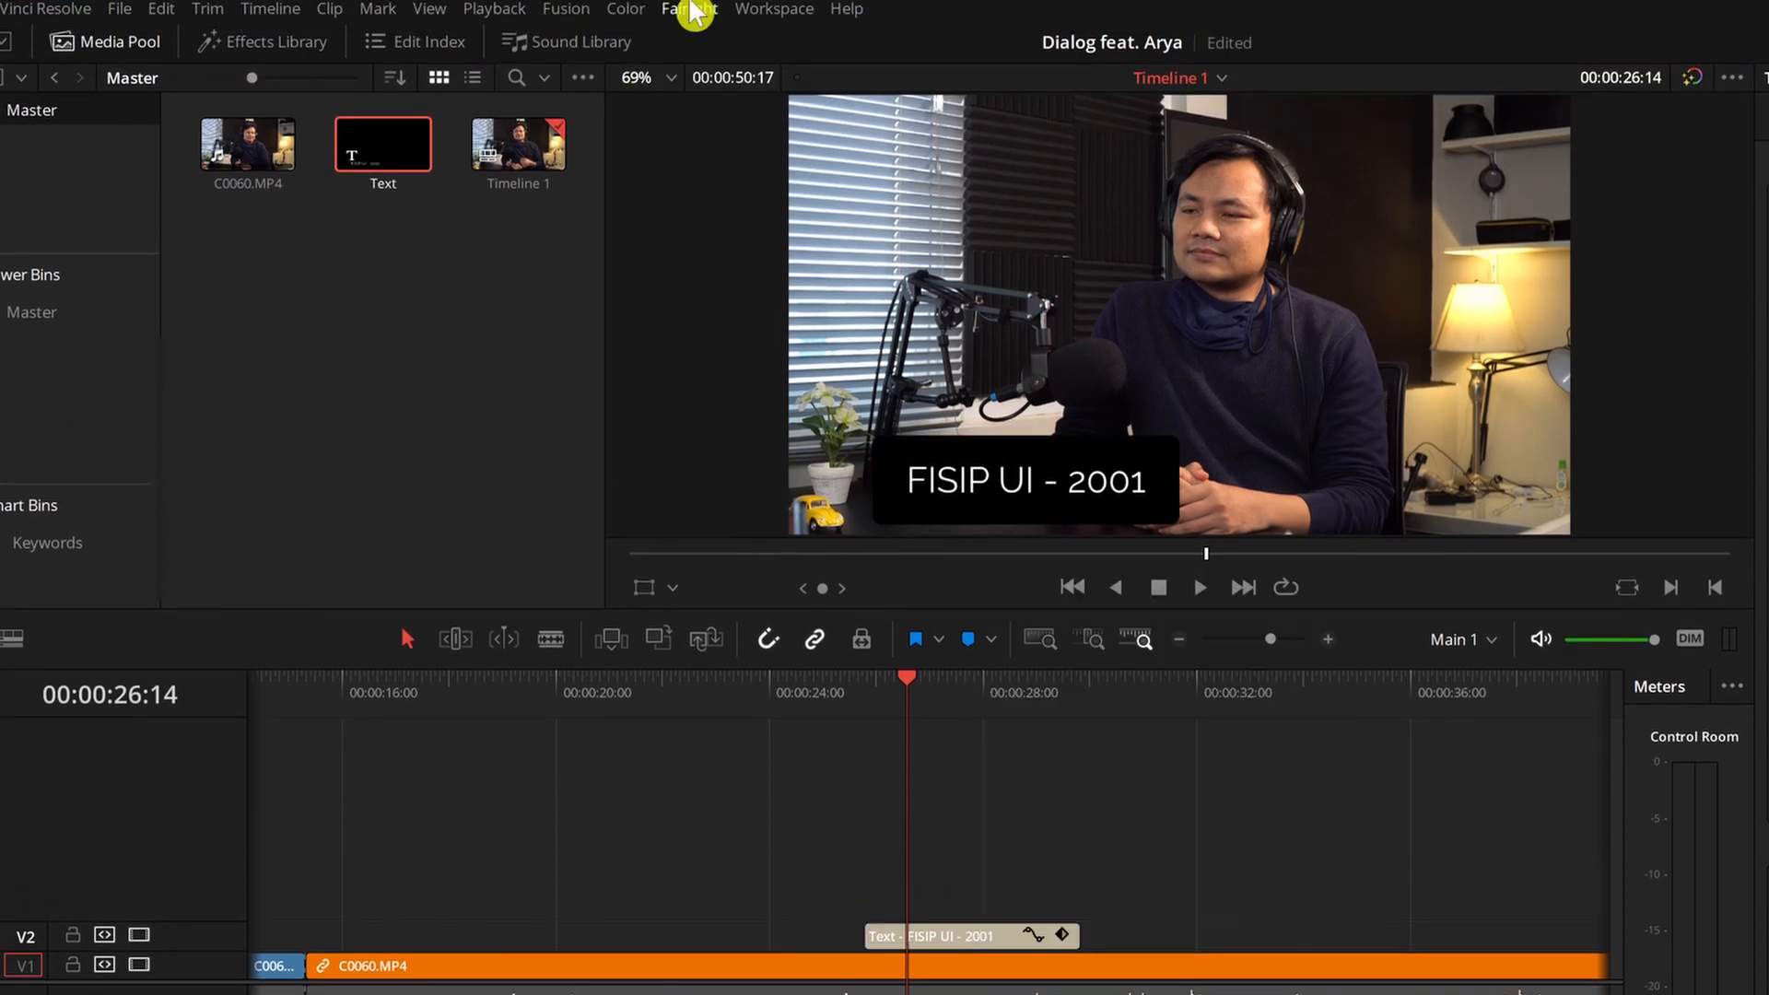
Set the render cache mode to Smart
click(493, 10)
mouse_move(770, 126)
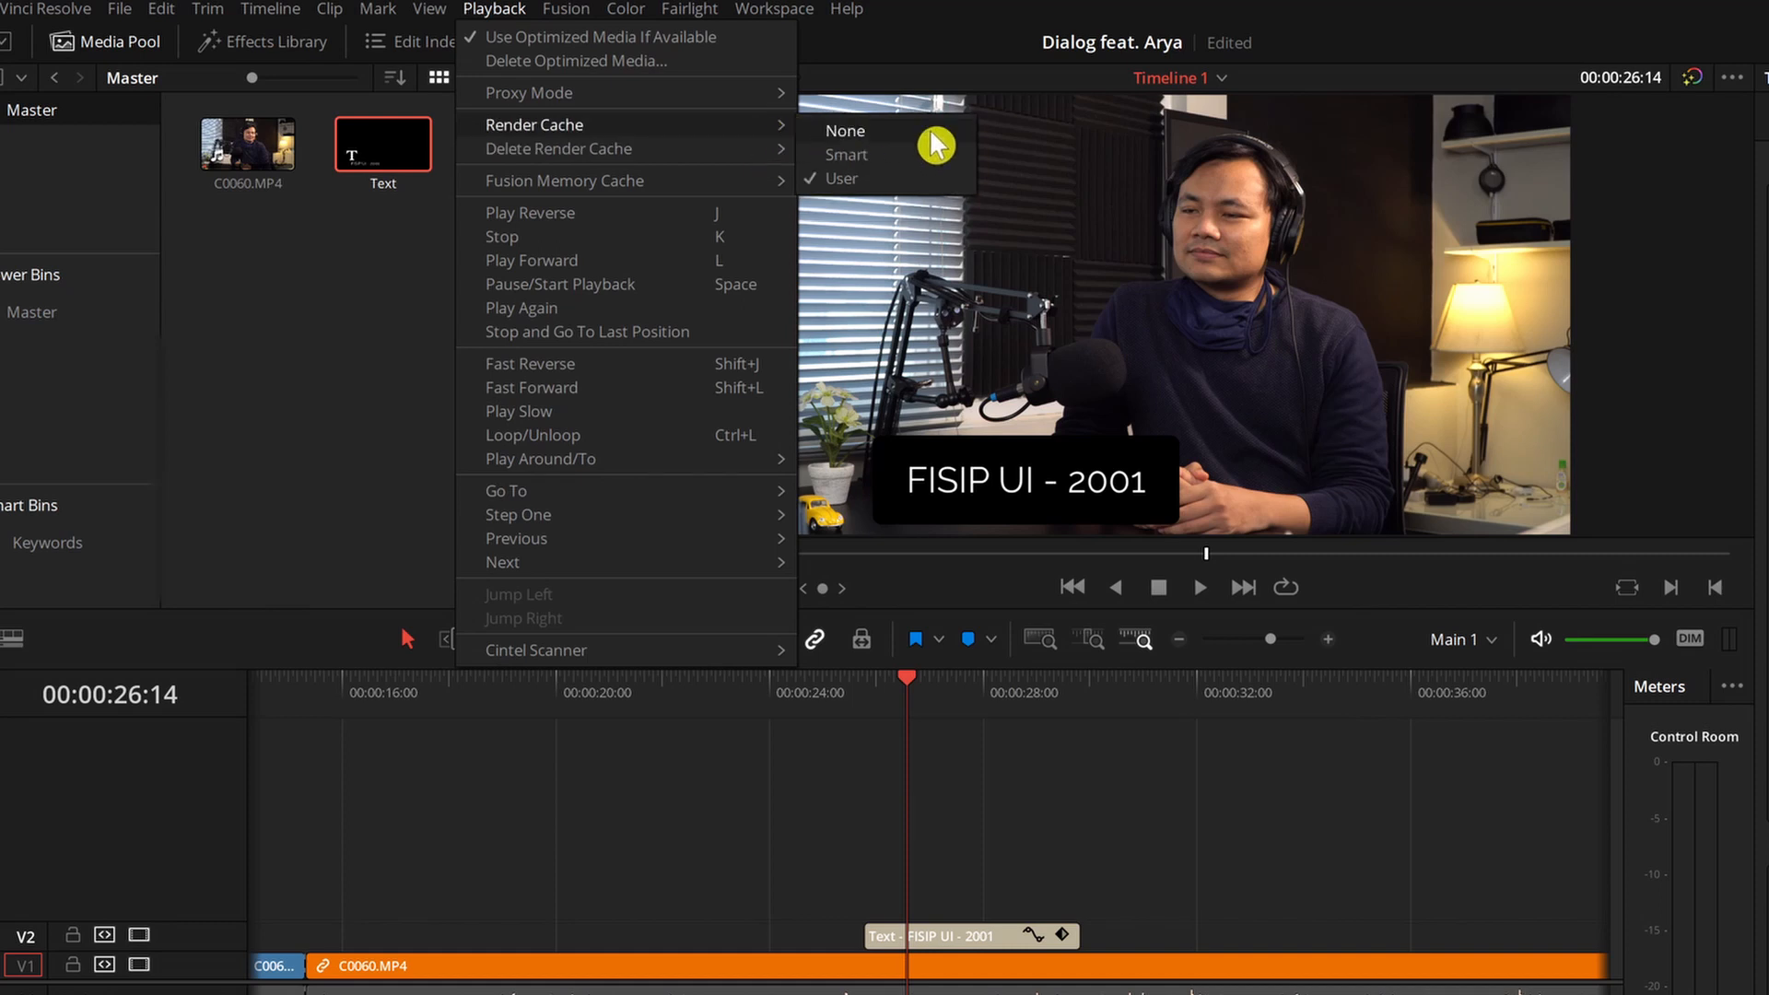
click(886, 157)
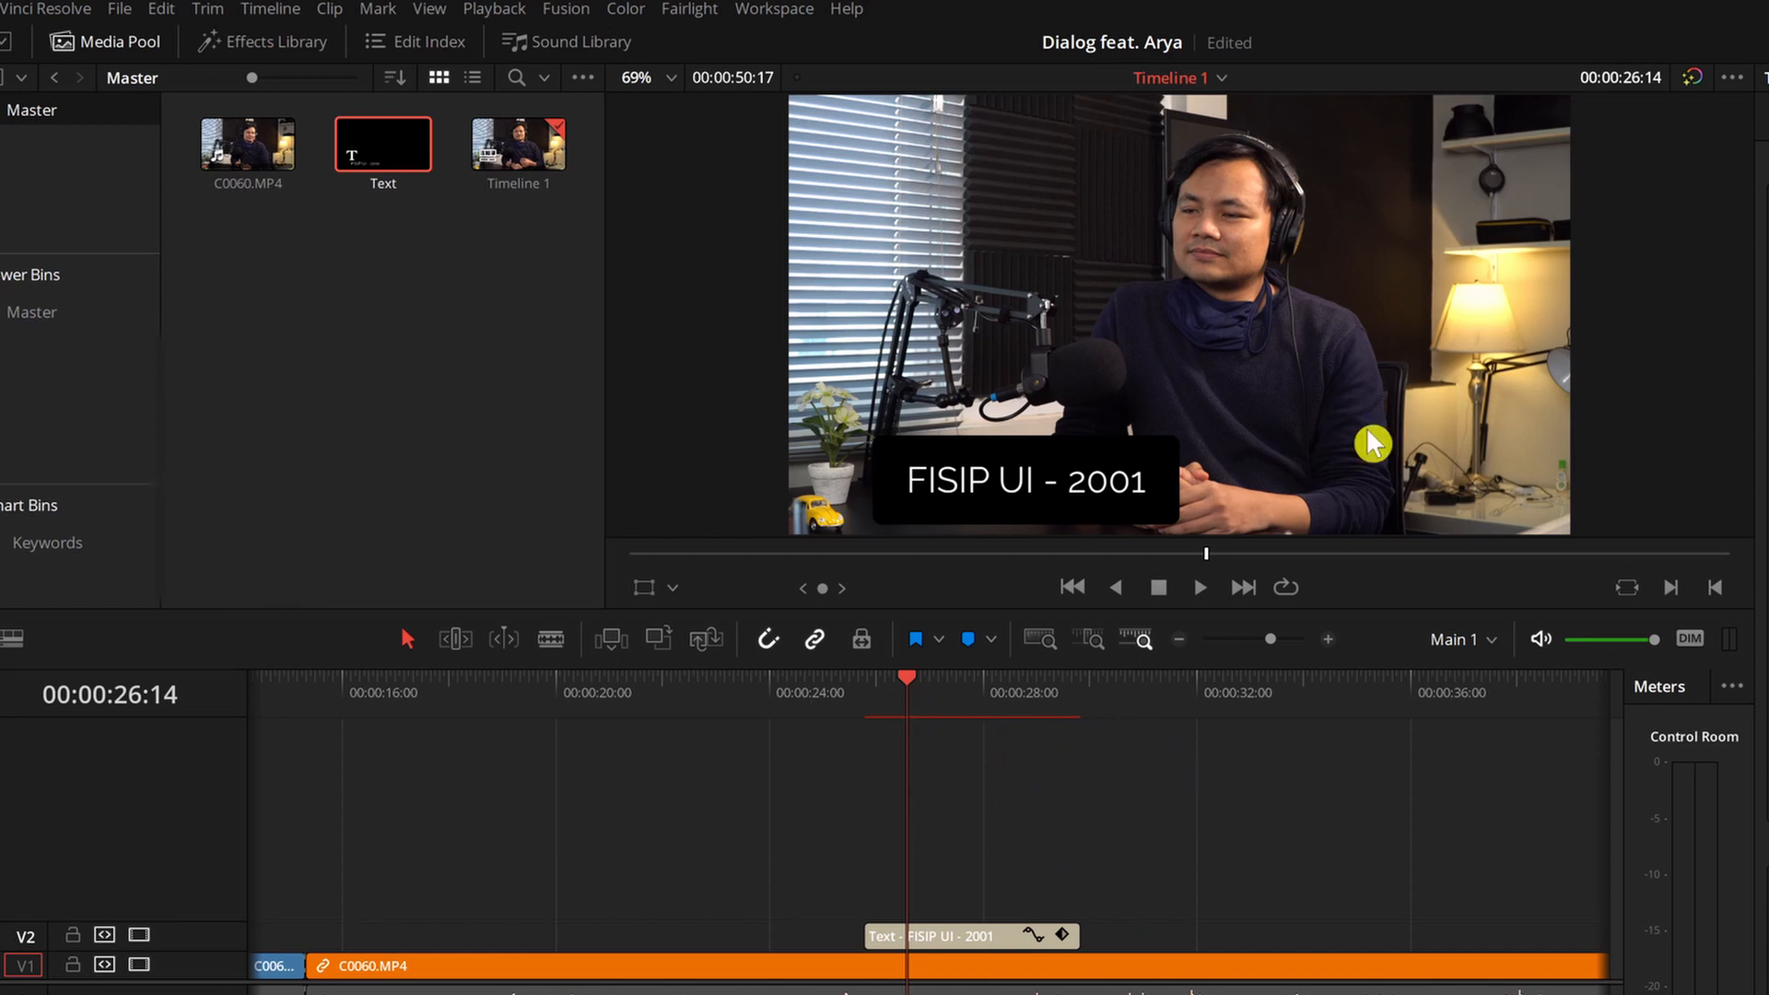
Examine the title section's render cache status on the timeline, scrubbing and playing across the cached title
click(998, 691)
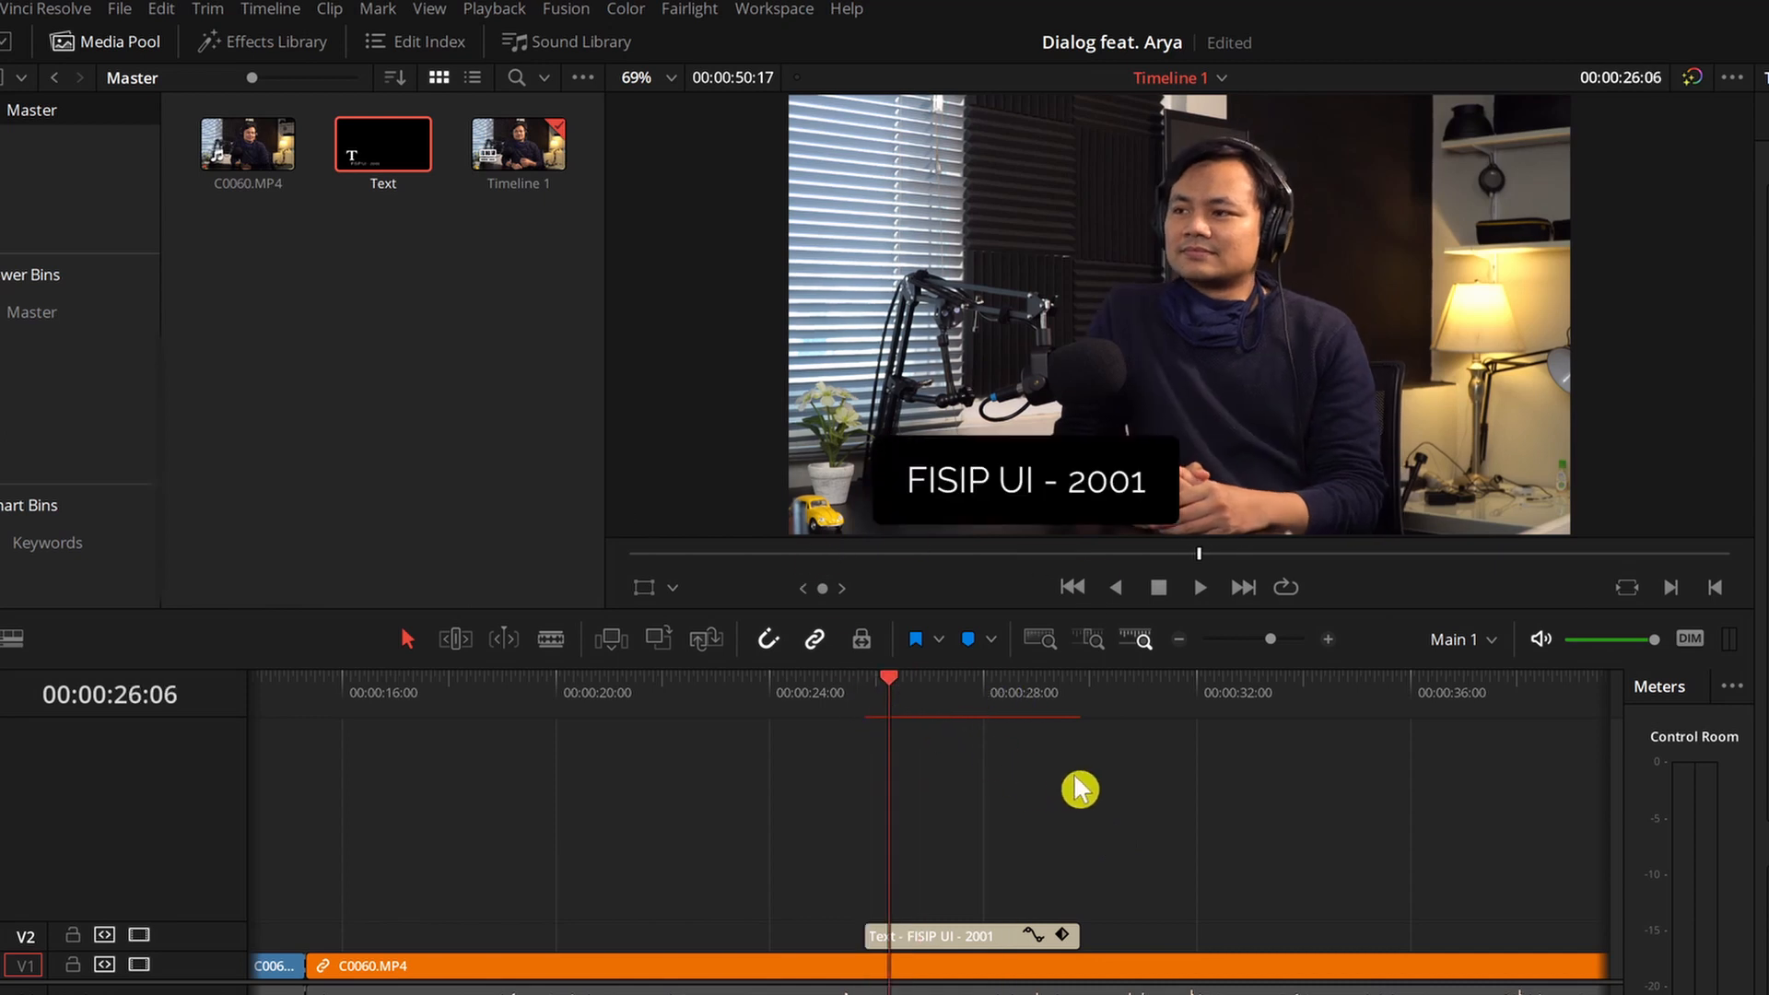
scroll(1065, 789, up, 3)
scroll(1185, 801, down, 2)
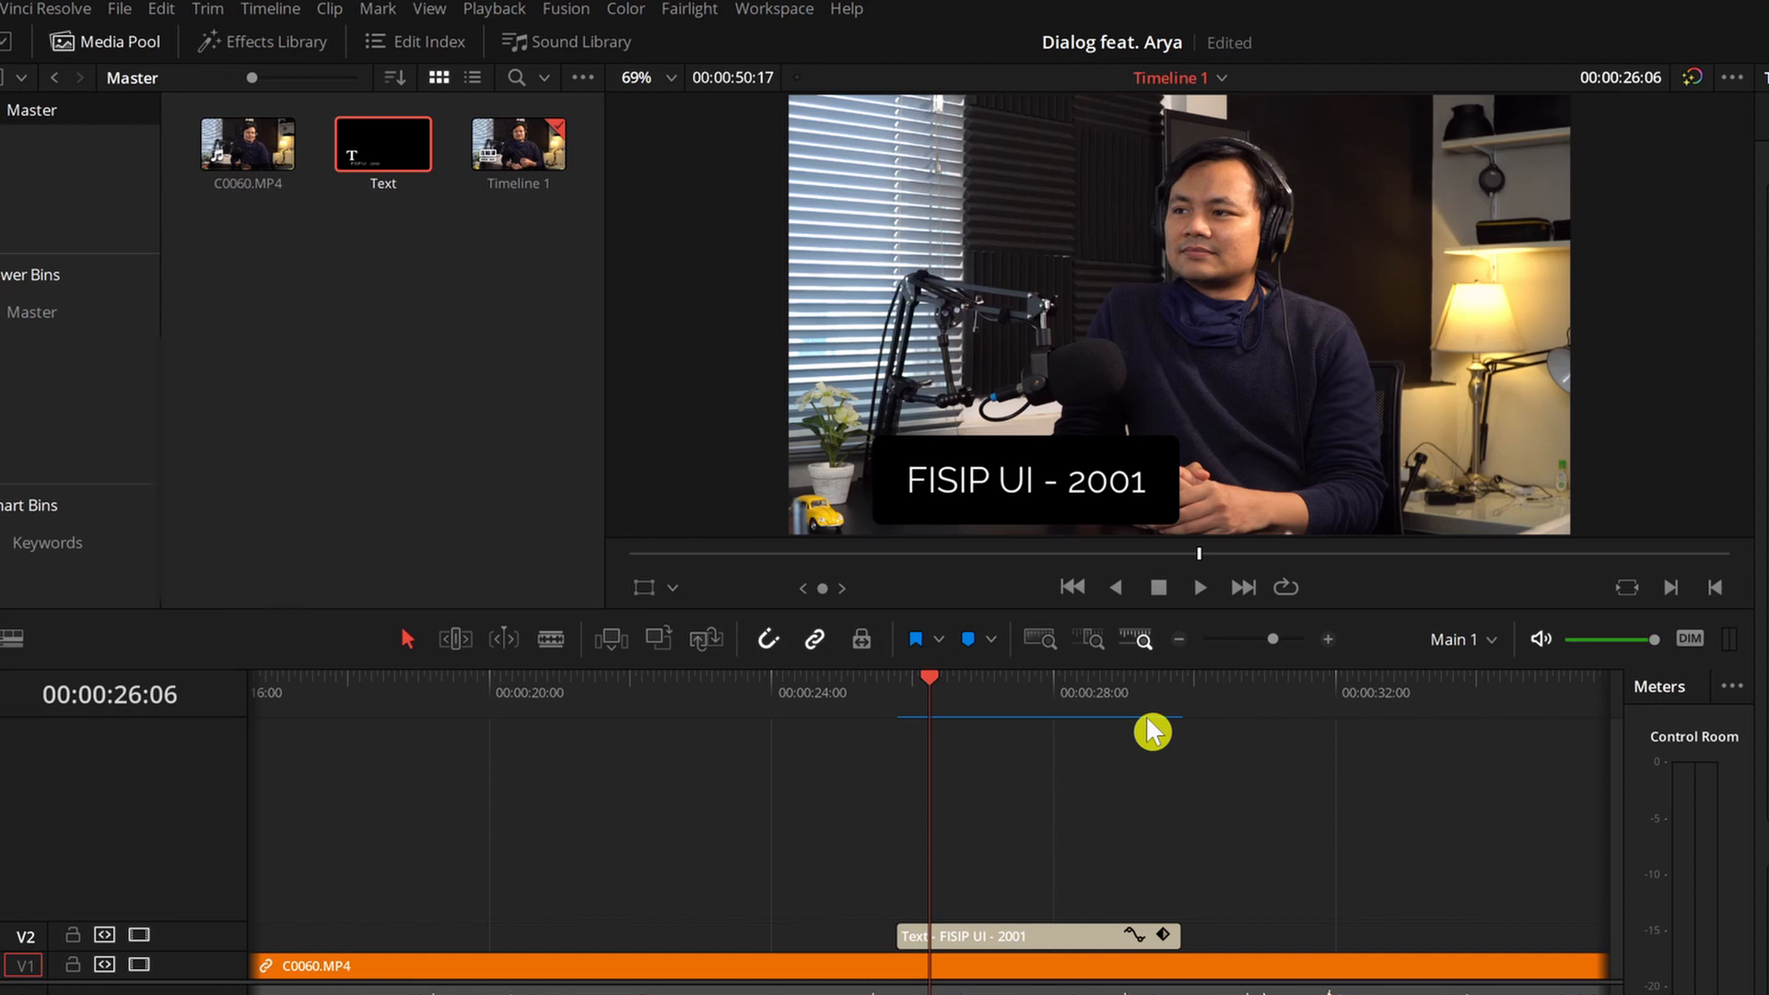
mouse_move(948, 699)
mouse_down()
mouse_move(1023, 699)
mouse_move(972, 708)
mouse_up()
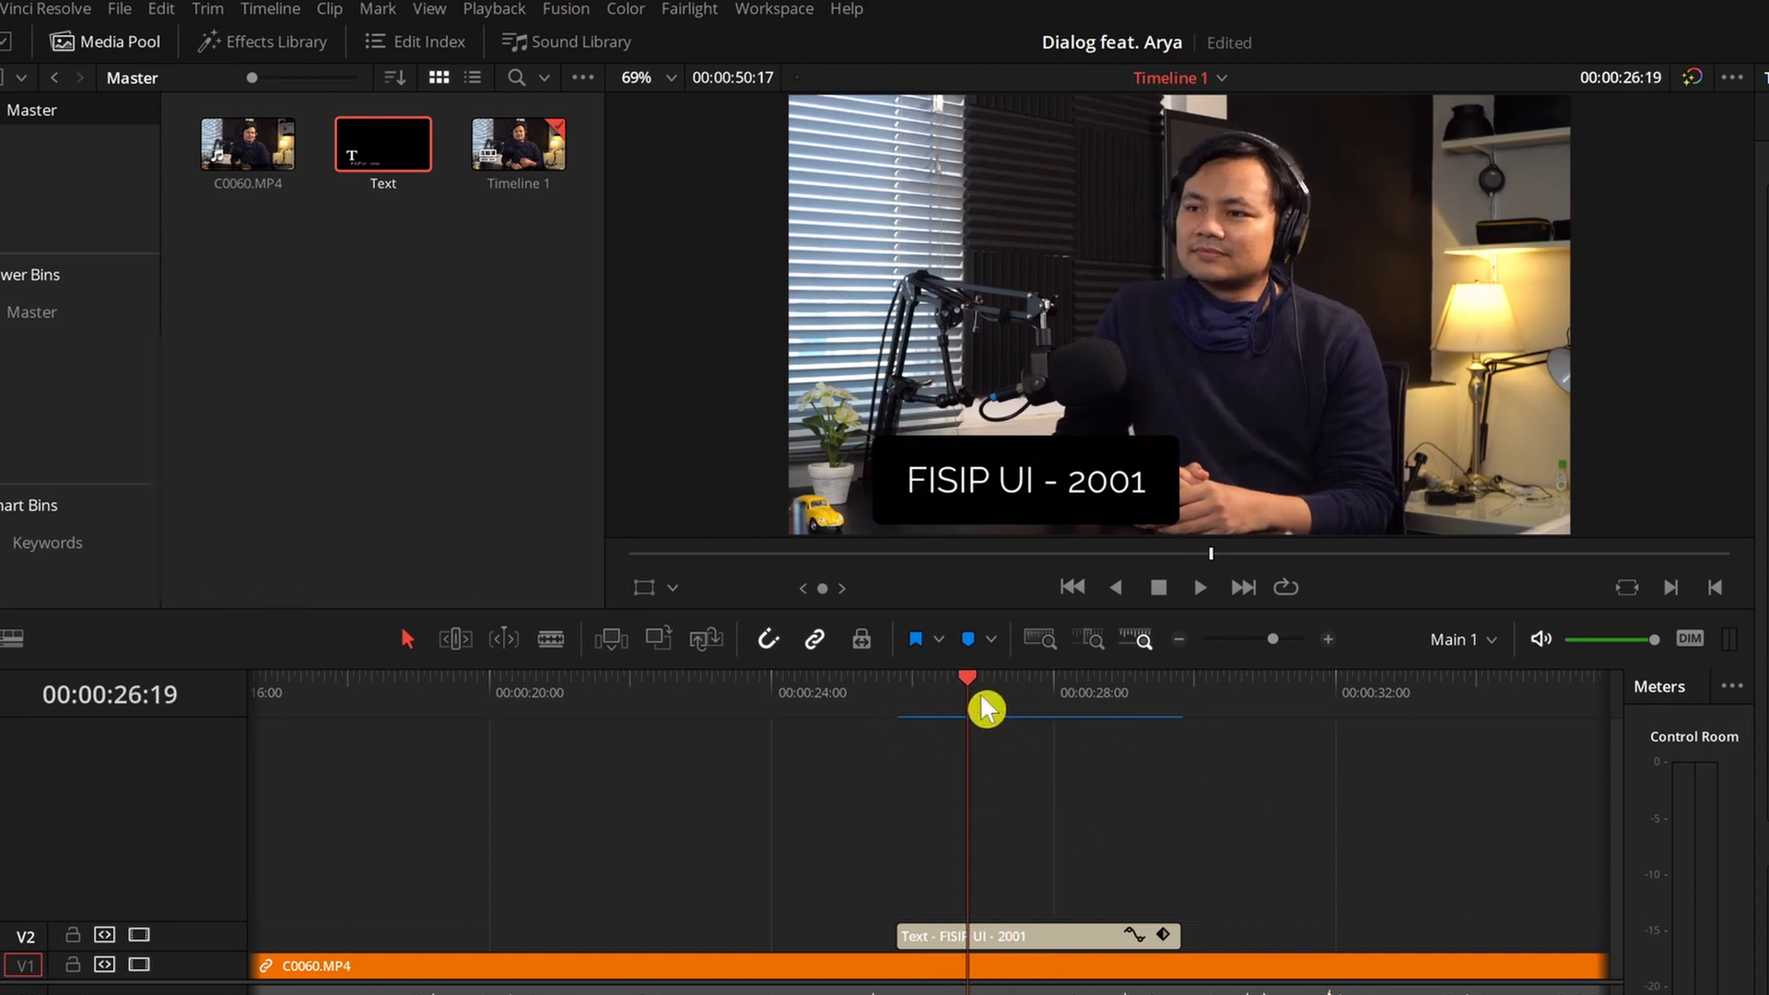
click(861, 699)
key(space)
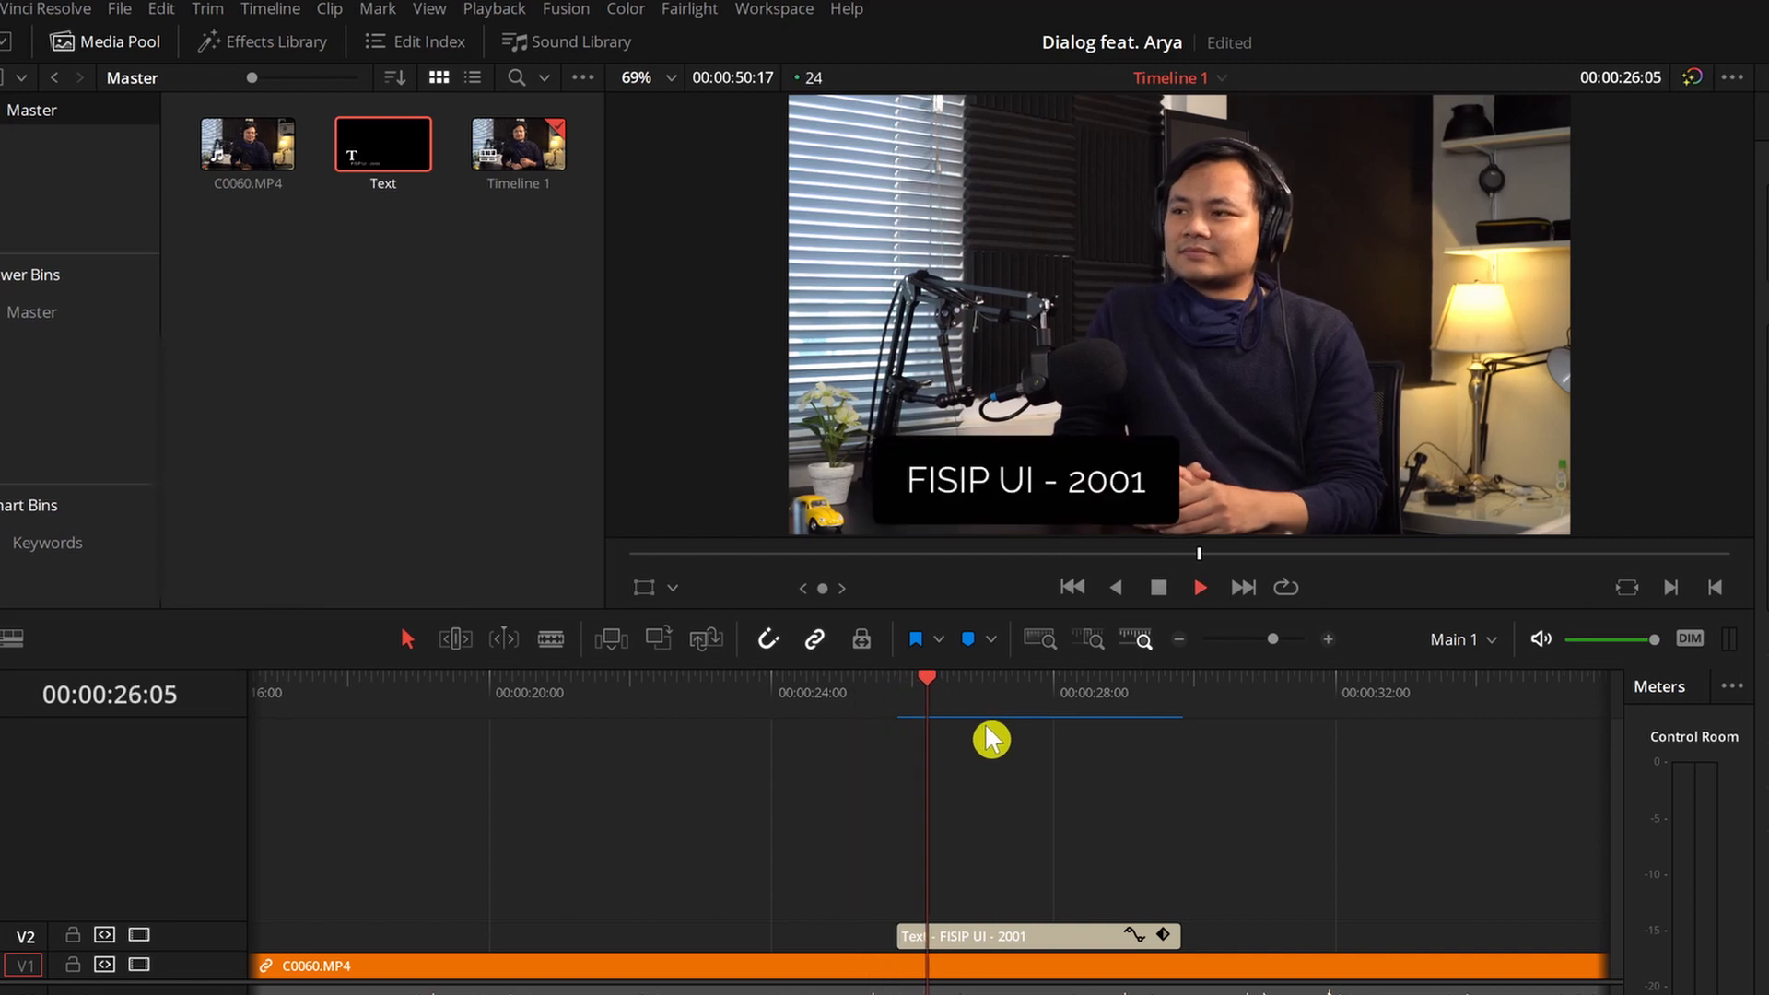
View the clip options of the orange C0060.MP4 clip and check the CacheClip folder's properties
key(shift+z)
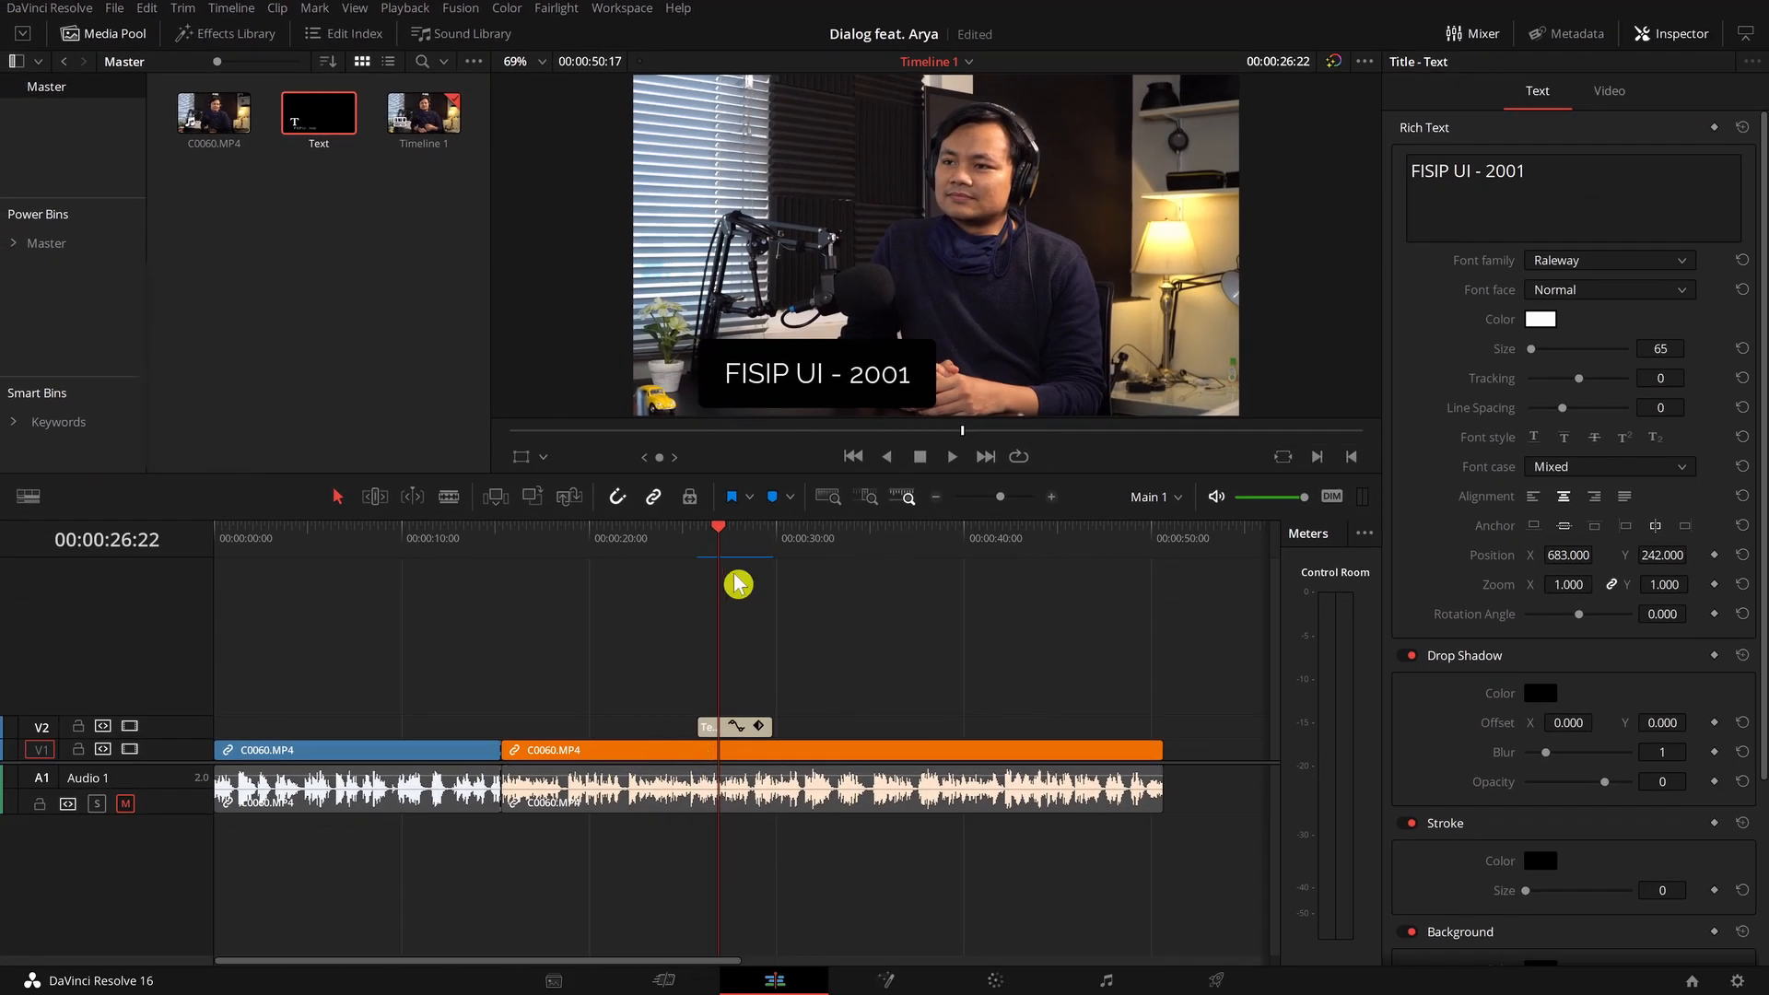
drag(716, 537, 635, 537)
click(594, 728)
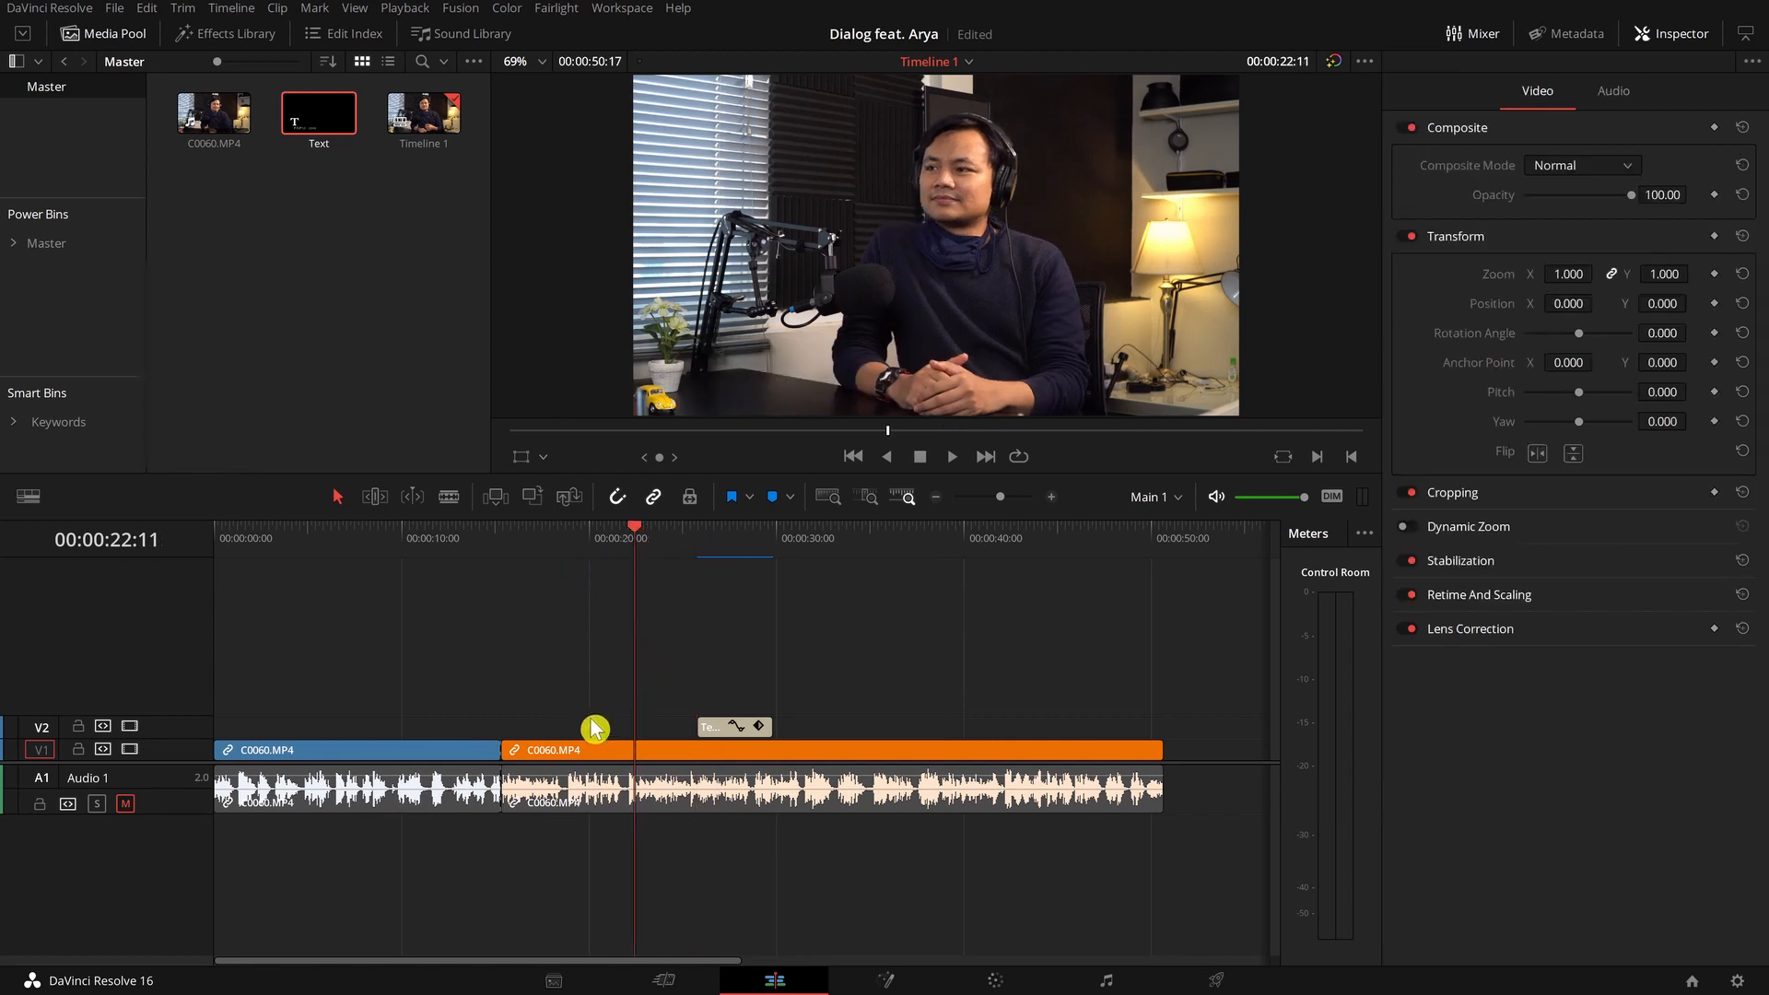
click(595, 758)
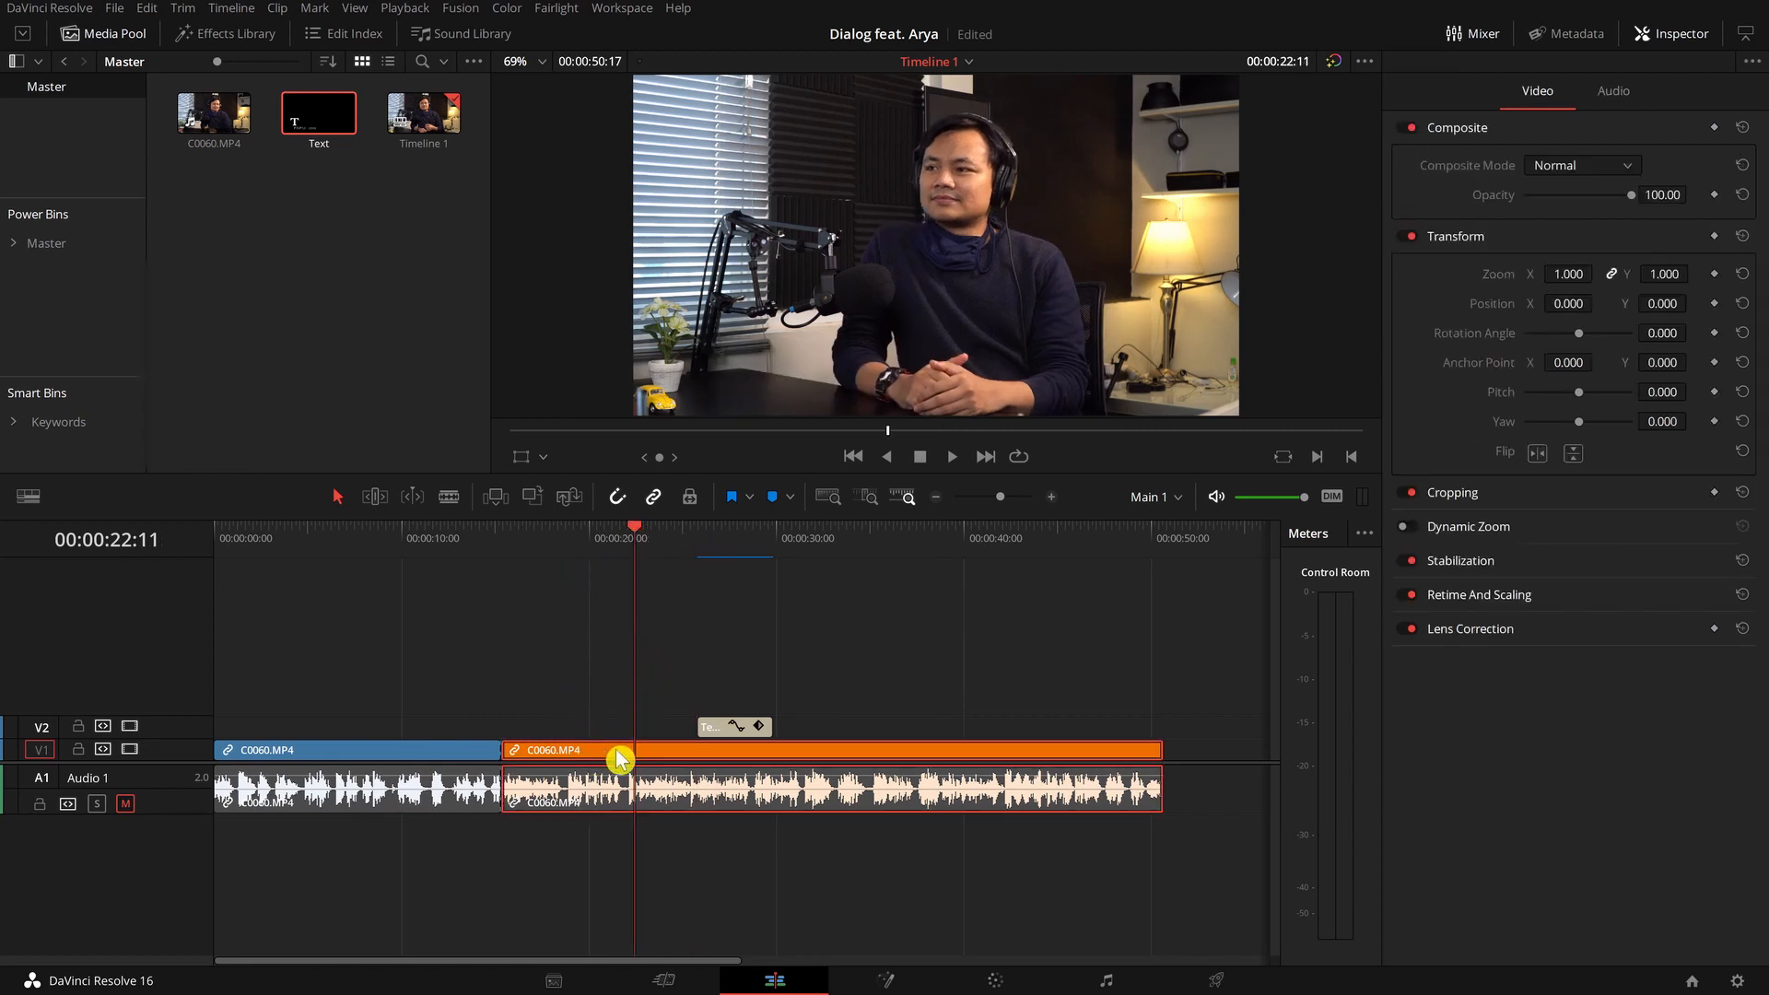
right_click(606, 760)
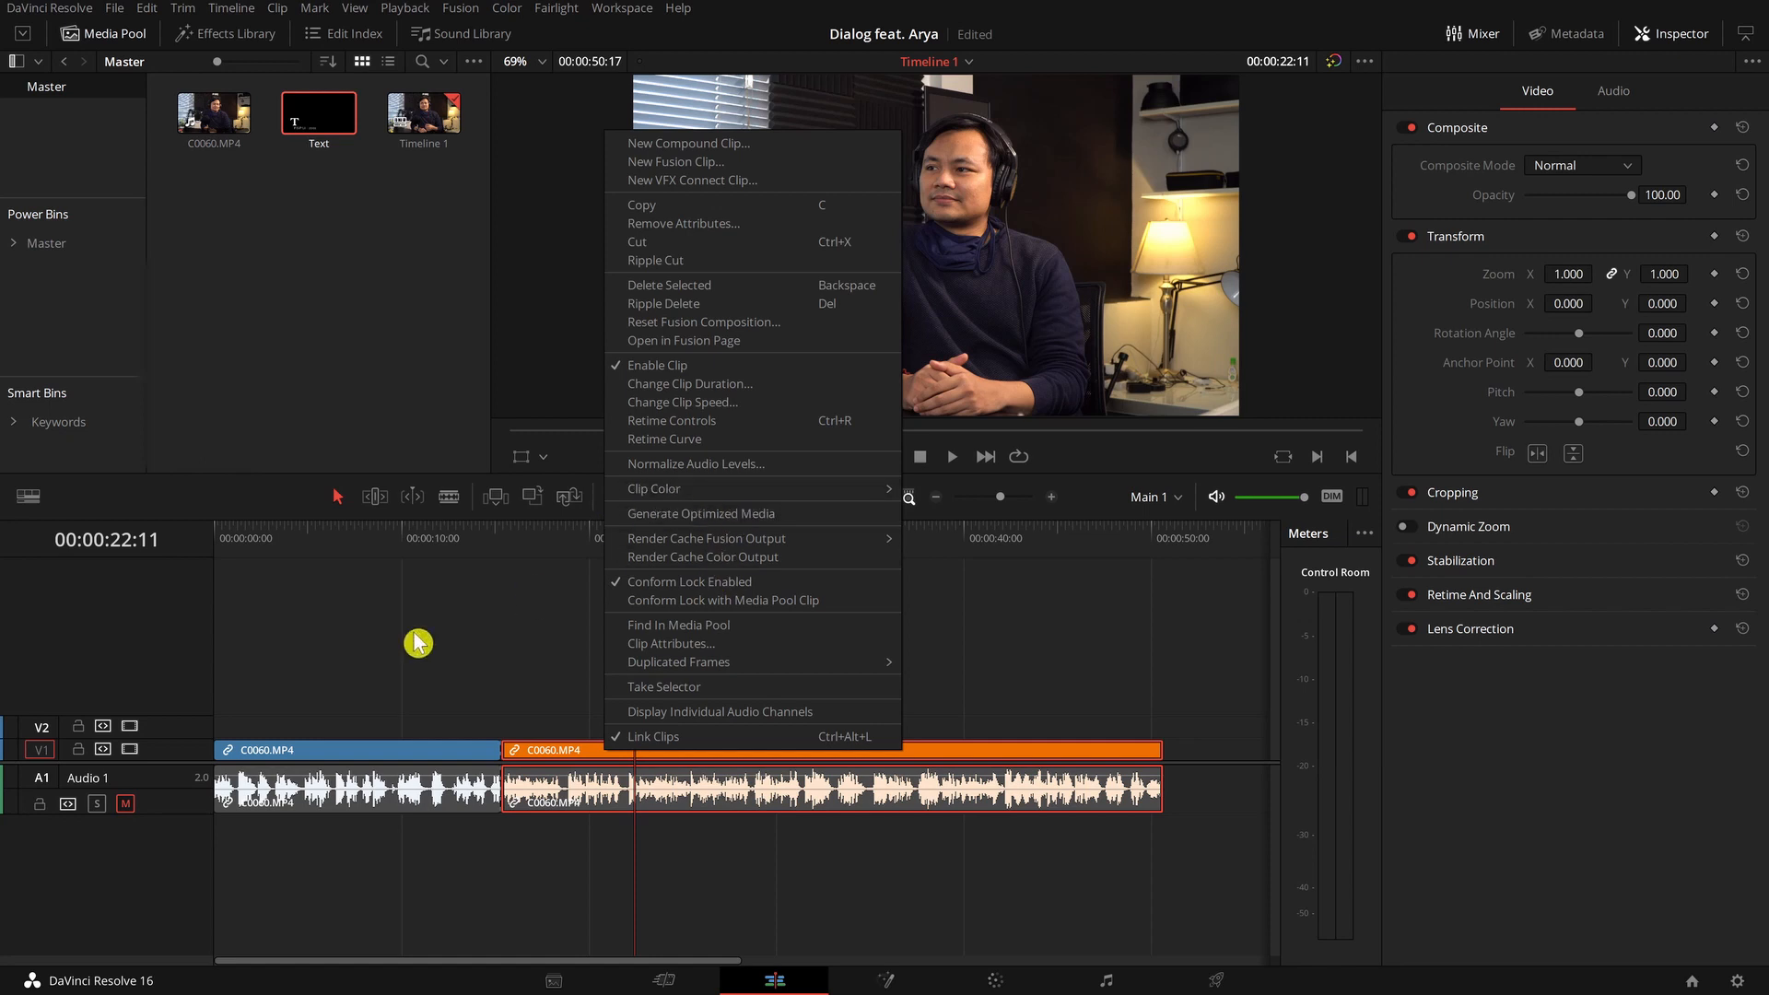
click(509, 619)
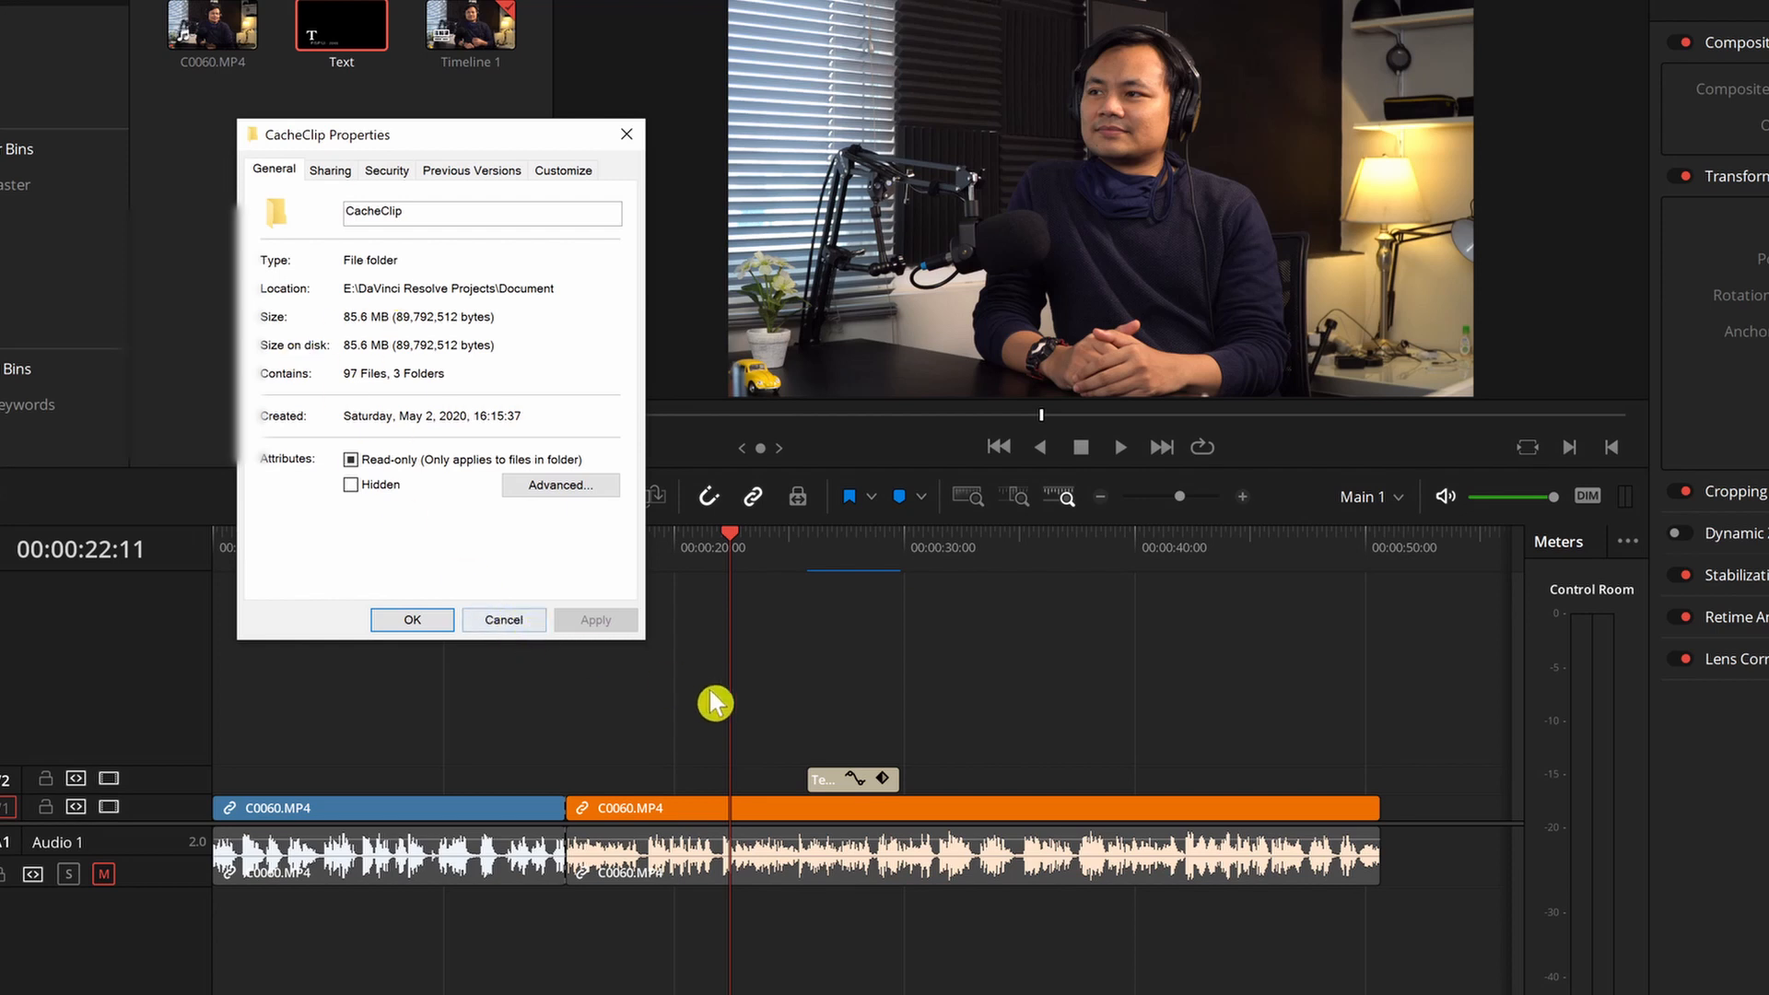
click(504, 619)
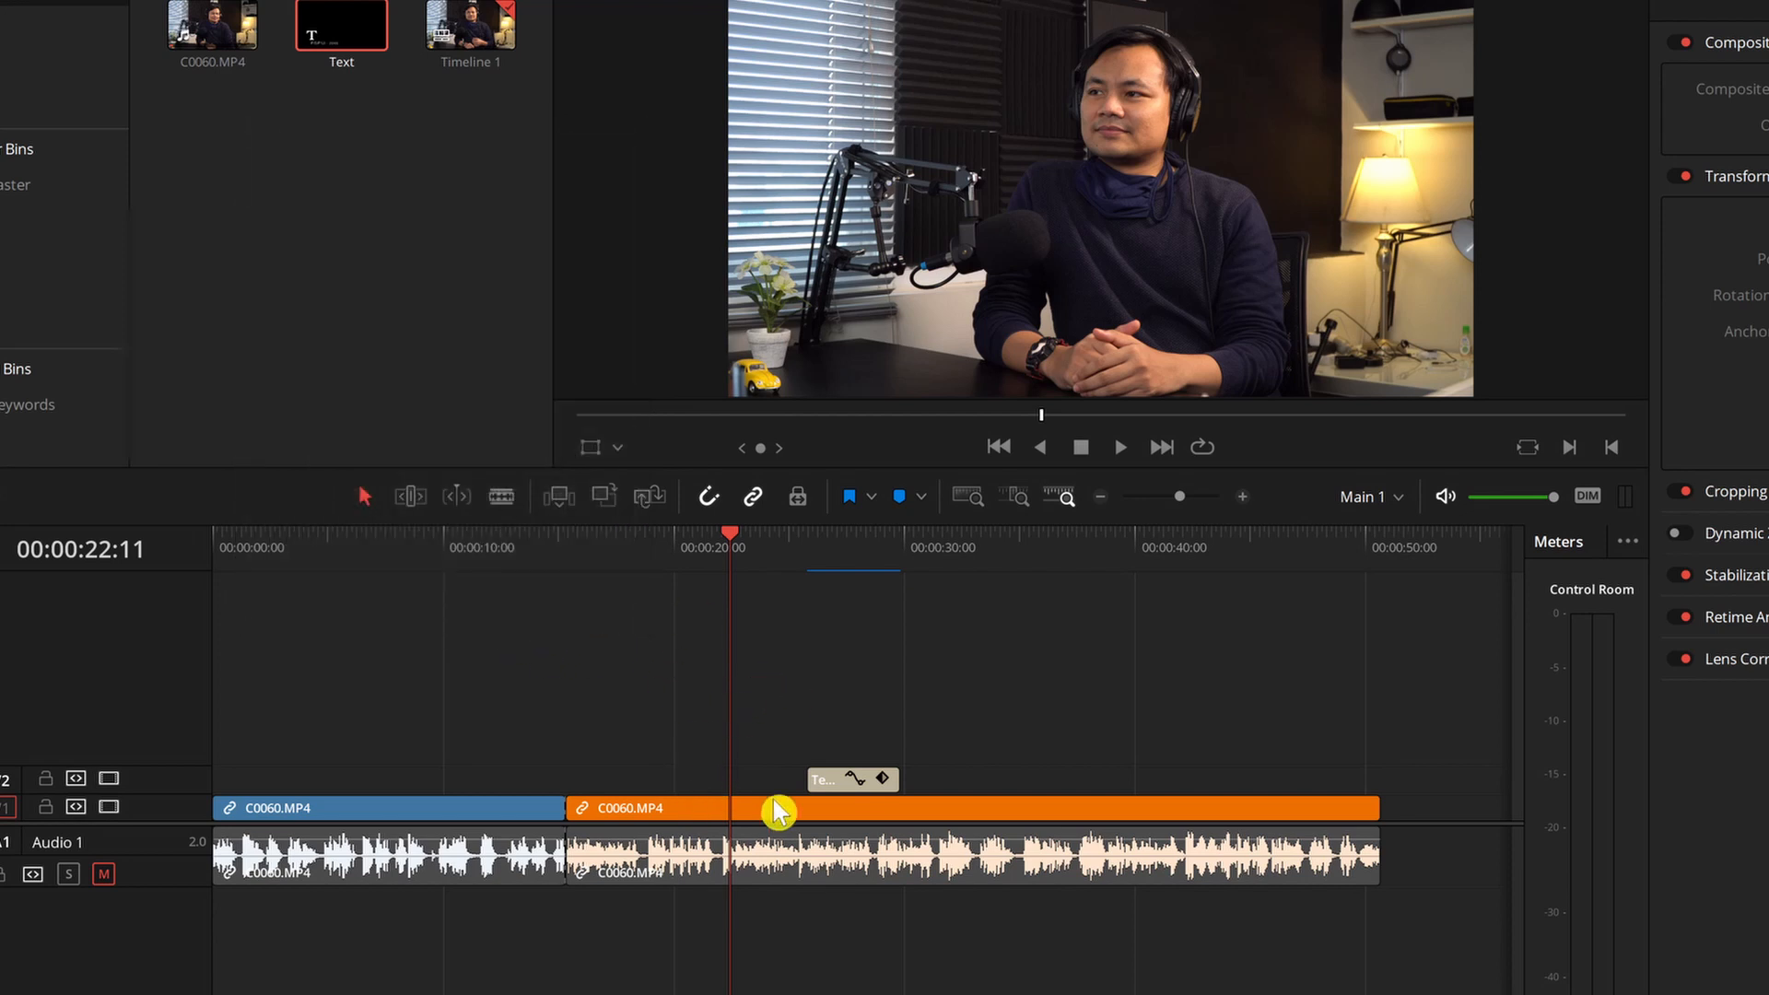
Try to generate optimized media for the orange C0060.MP4 clip, checking the CacheClip folder's size during the process
click(721, 819)
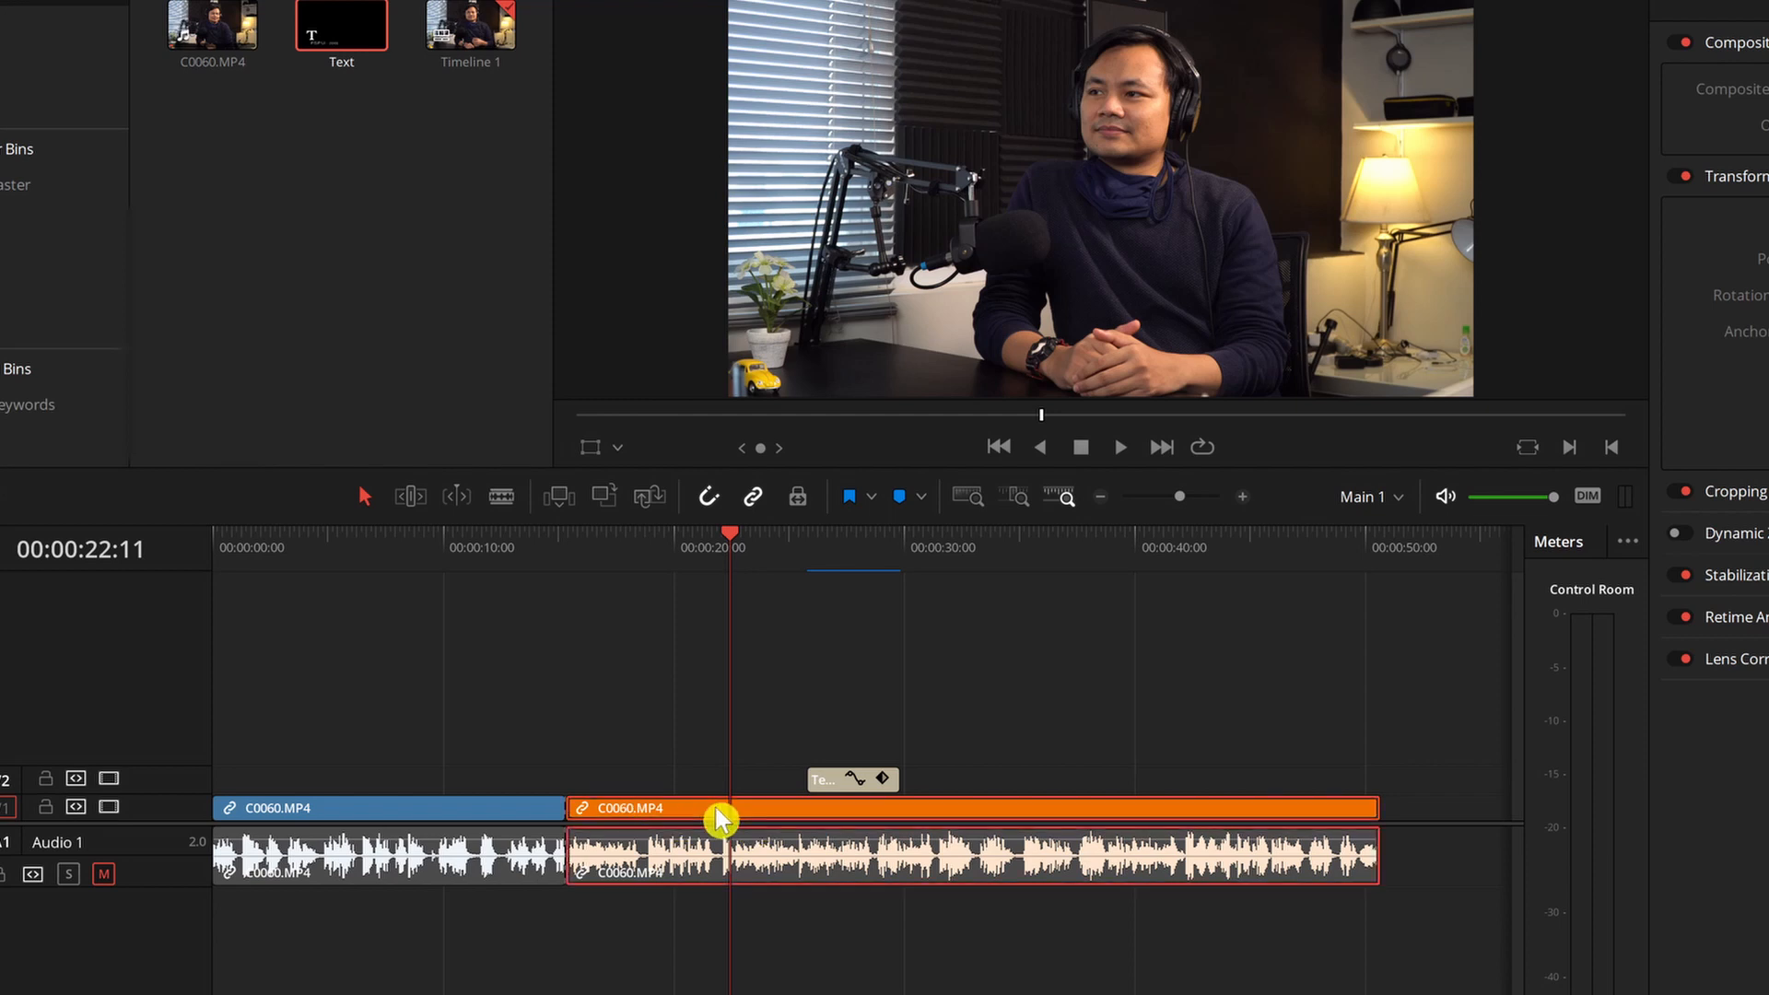
right_click(707, 817)
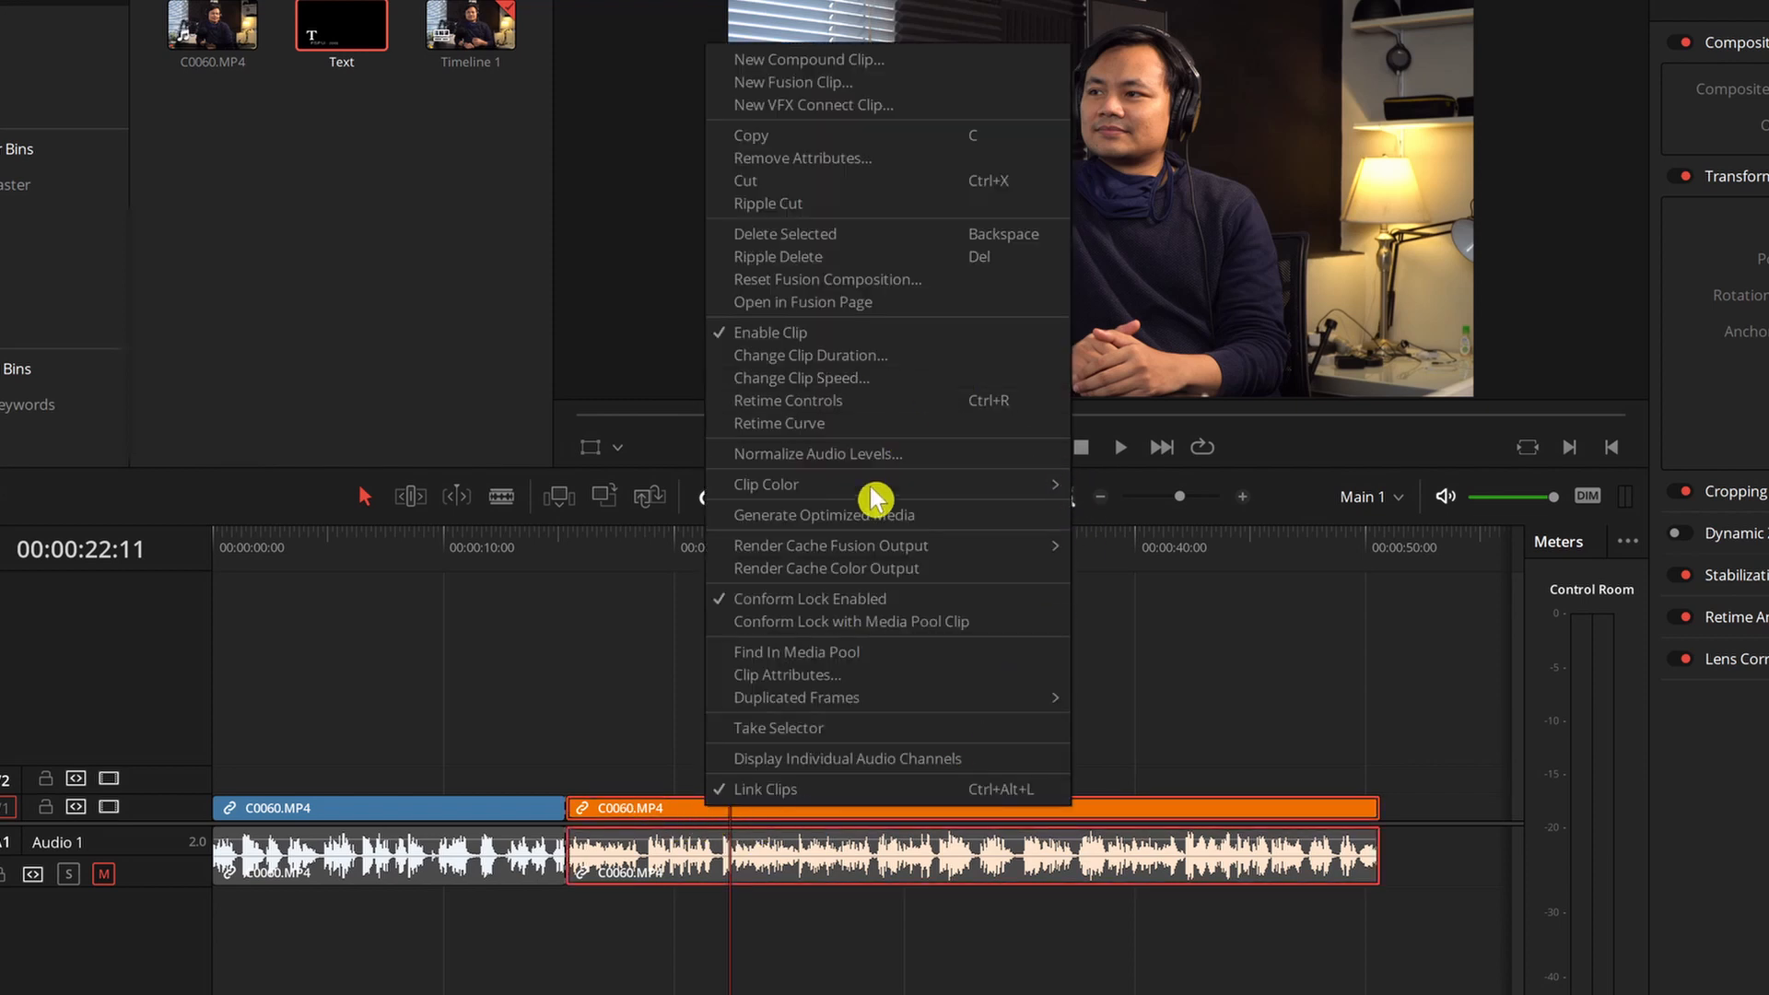
click(868, 517)
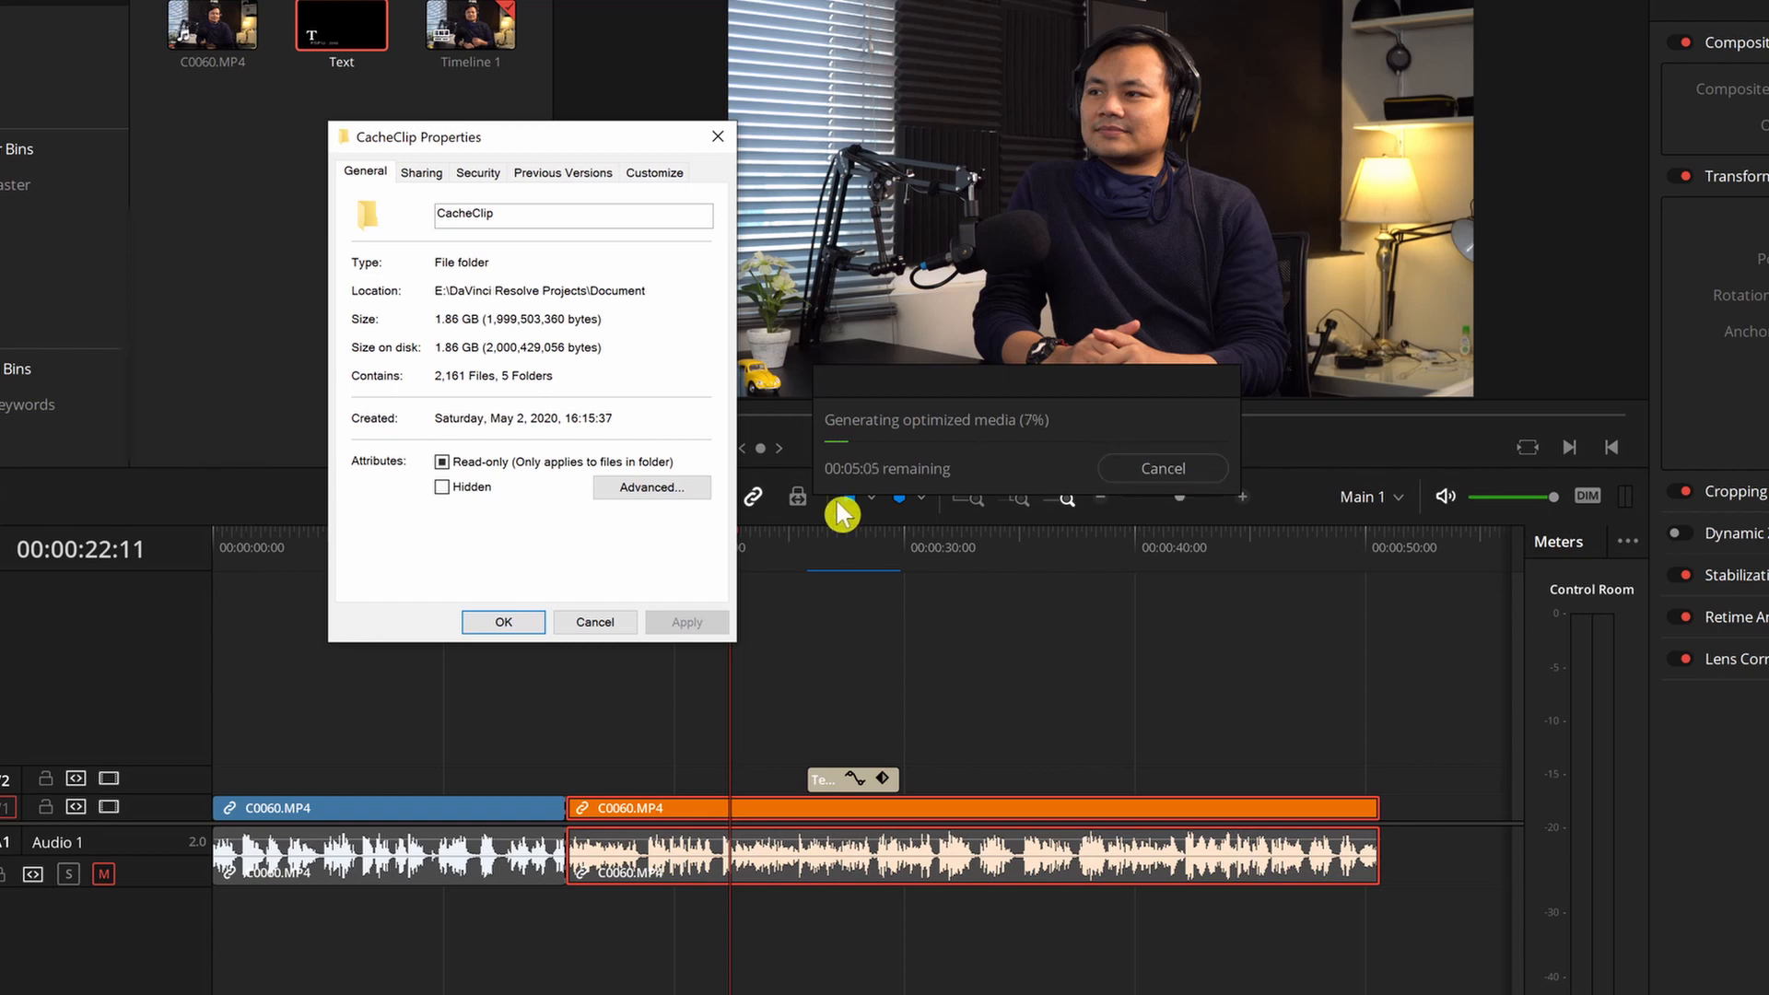
click(598, 623)
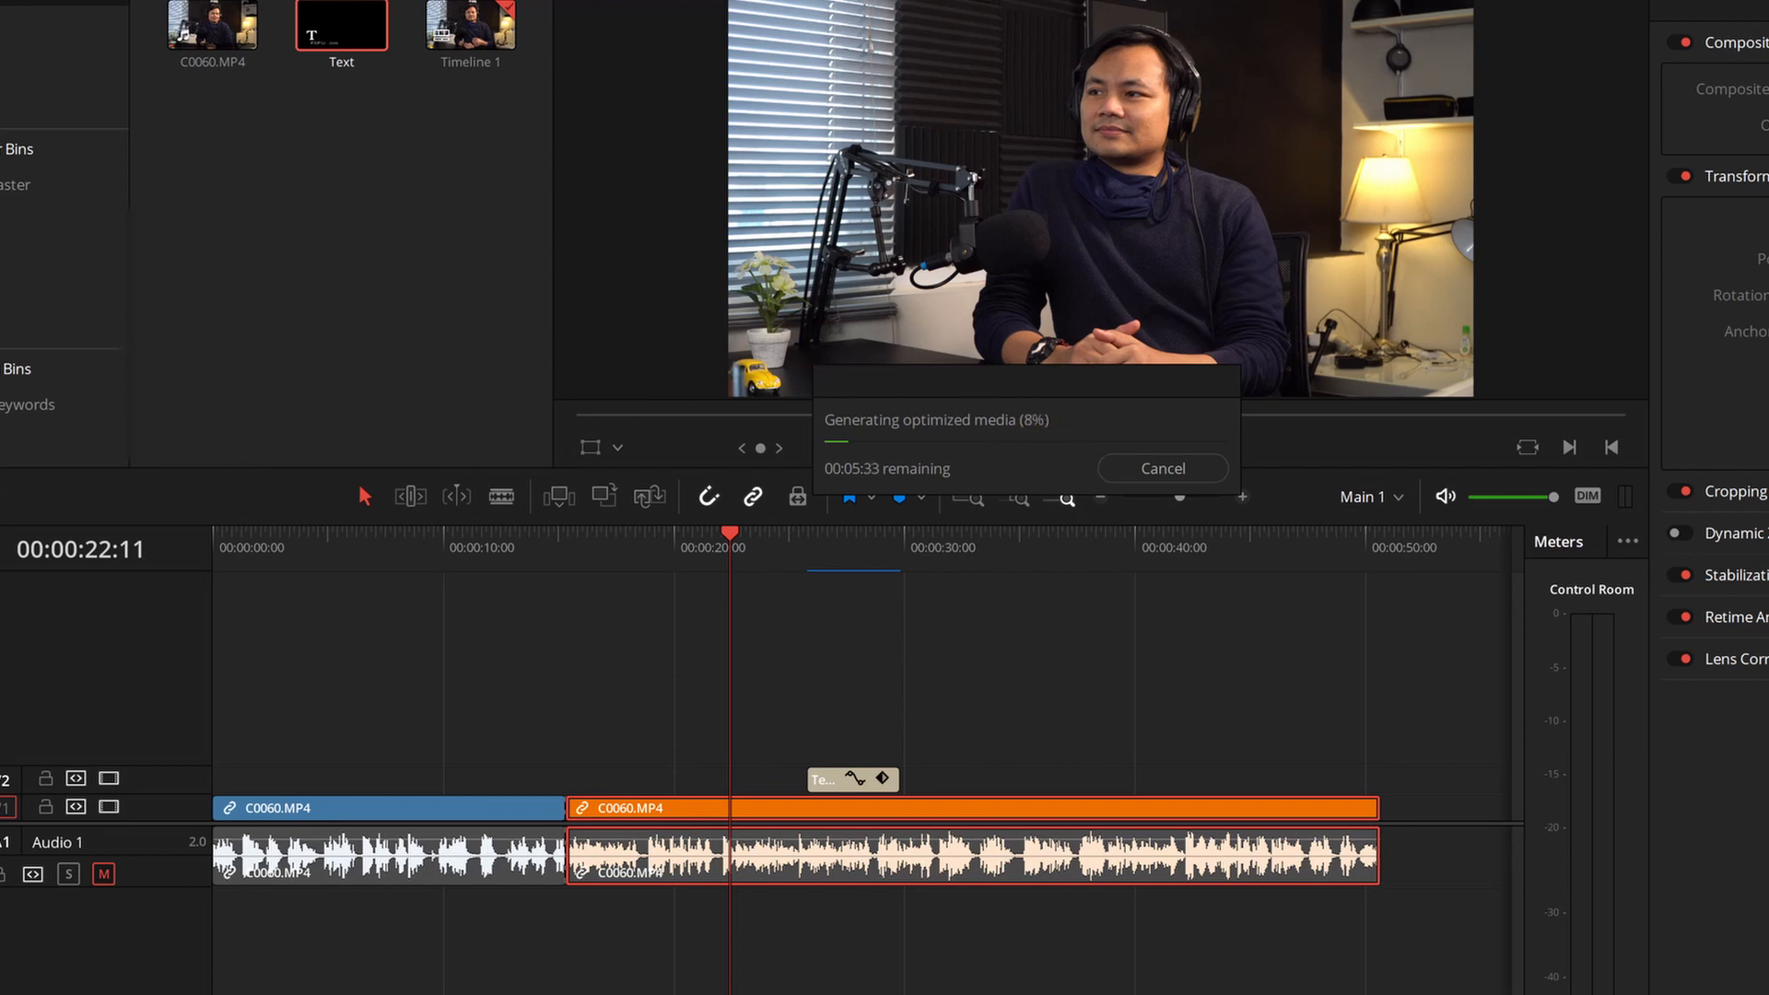
drag(1, 175, 635, 160)
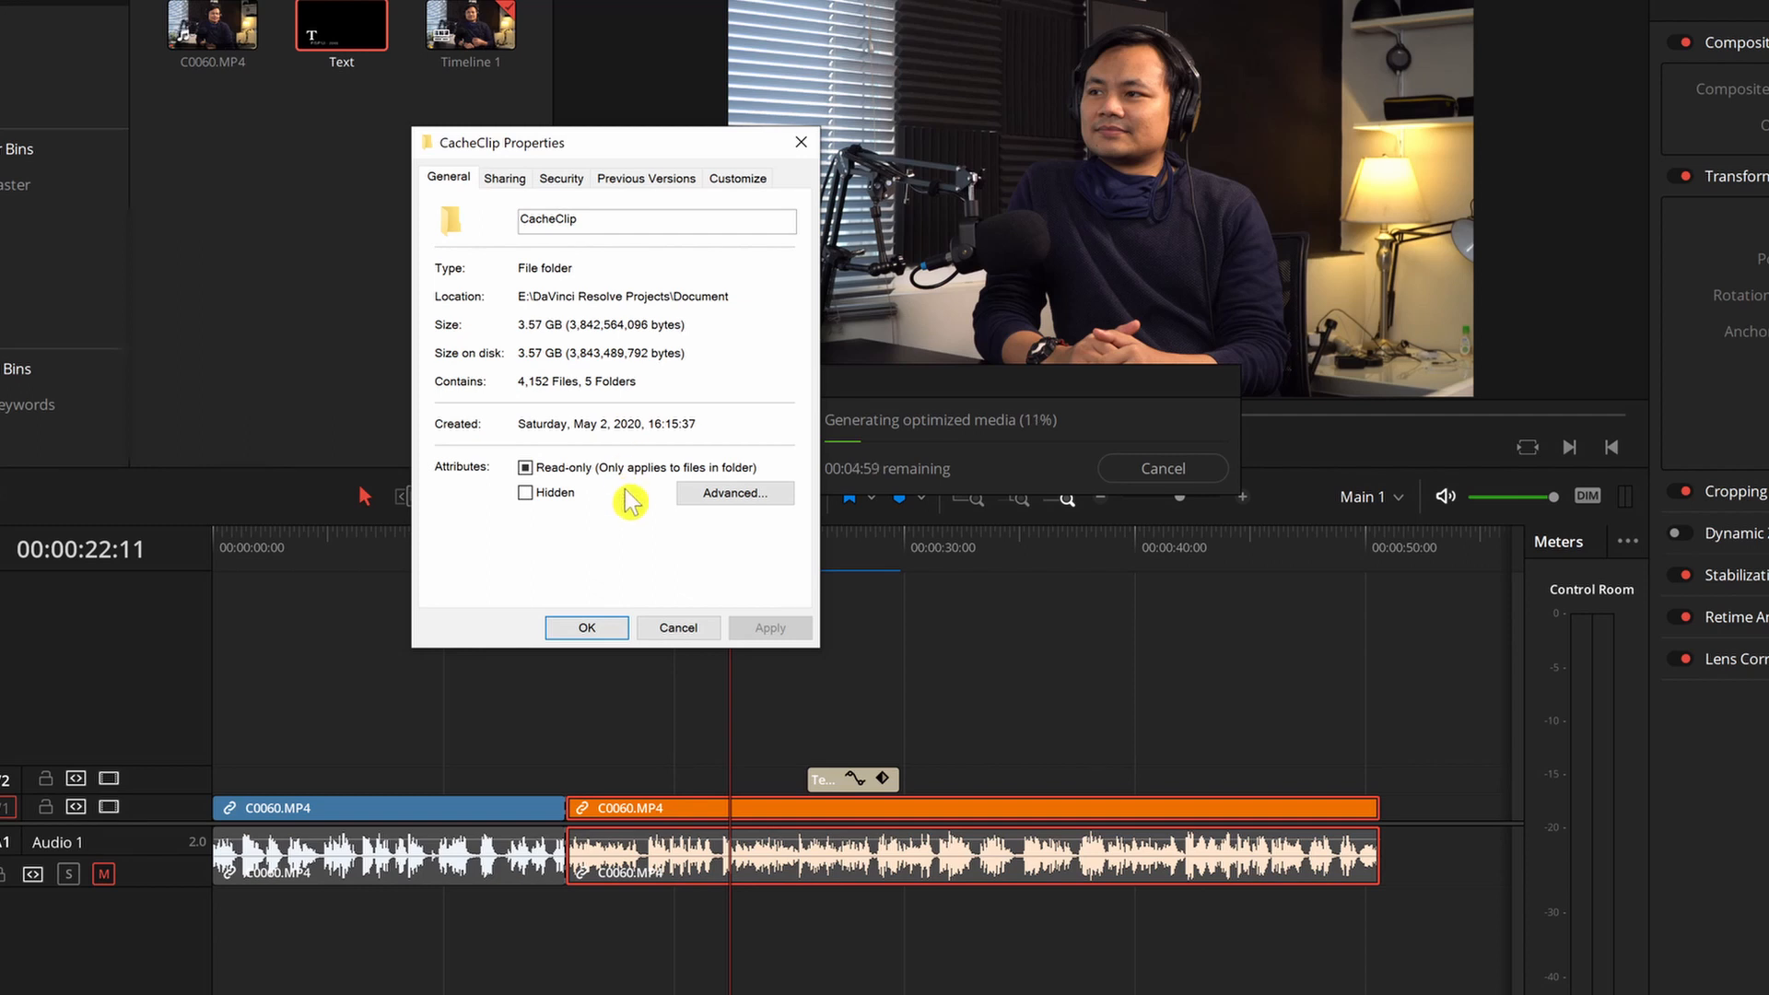
click(668, 630)
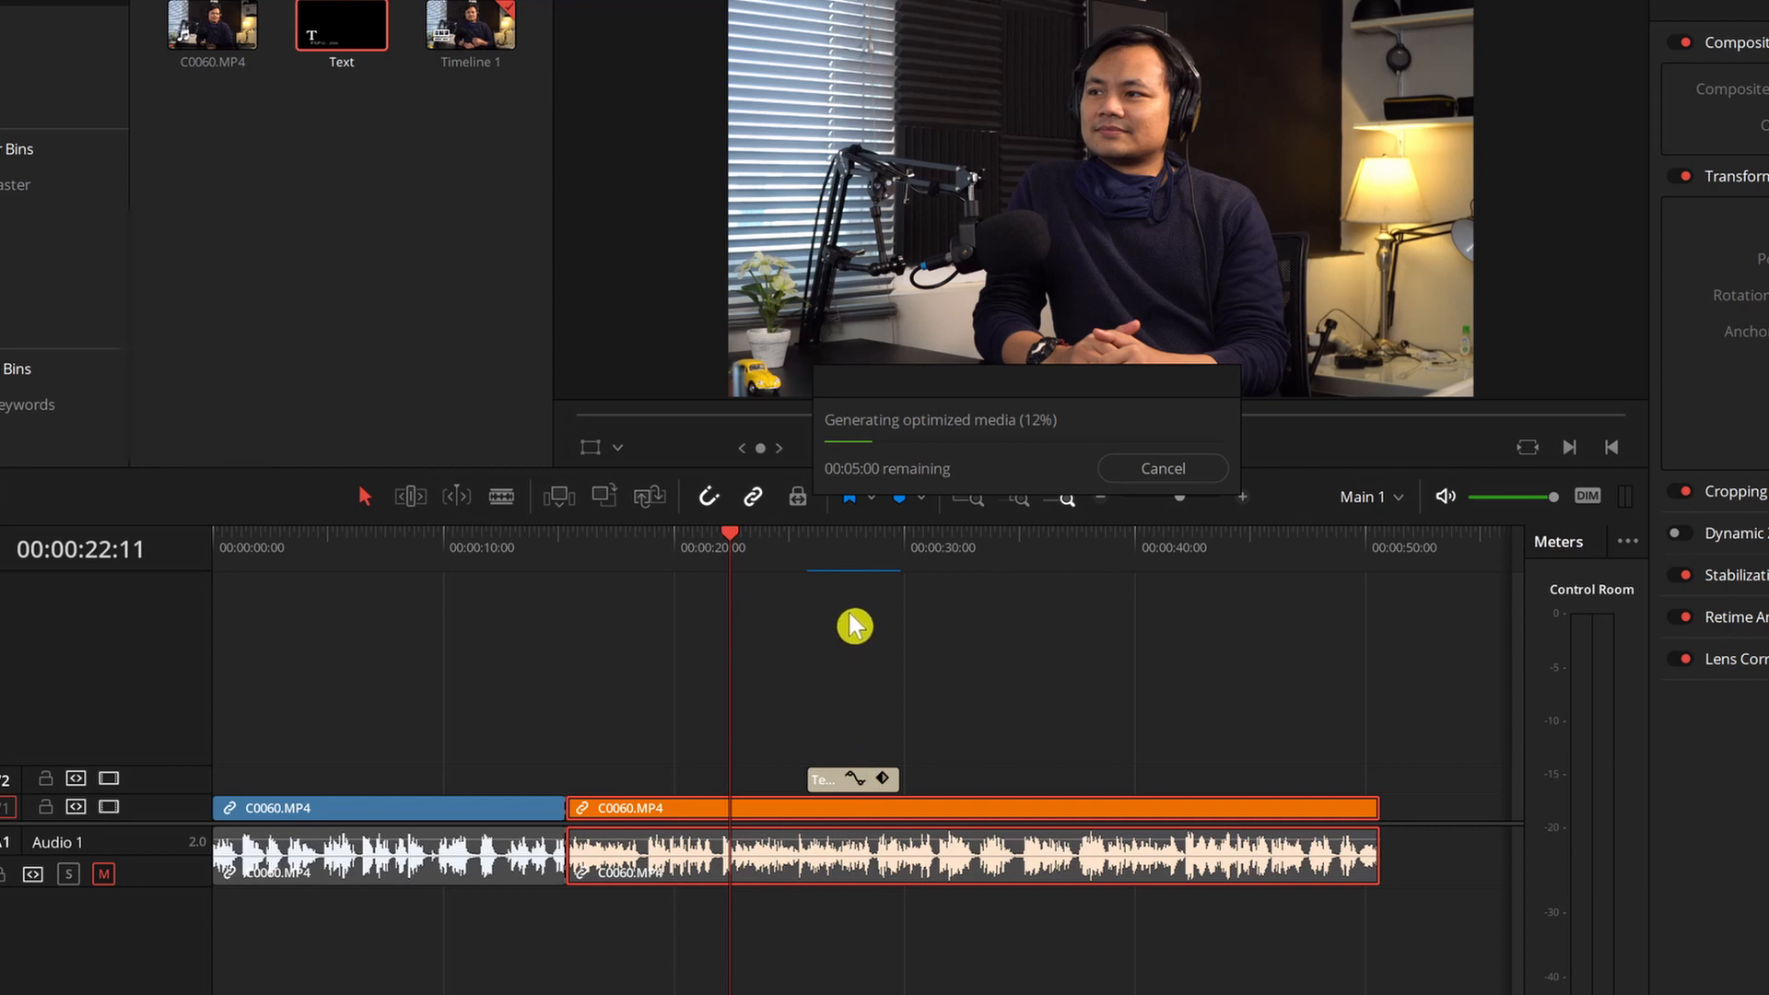
click(1164, 470)
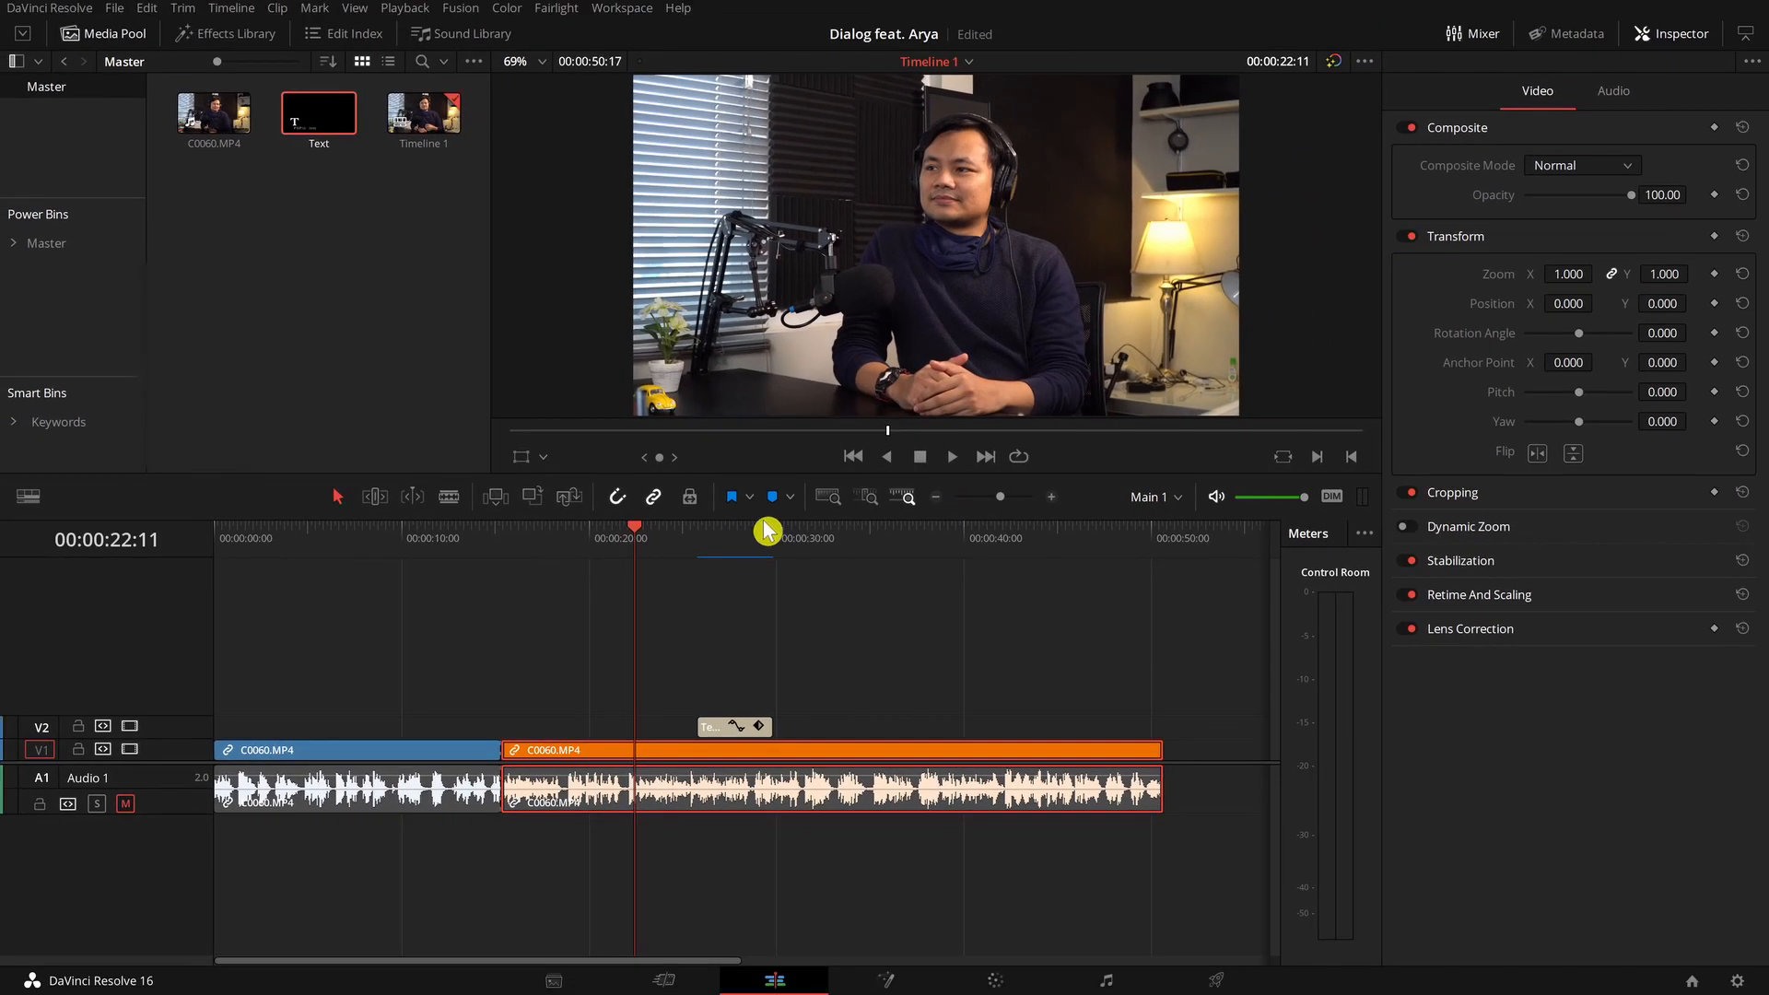
Move the playhead to 00:00:23:07 and view the options for deleting the render cache
drag(767, 531, 613, 532)
click(702, 657)
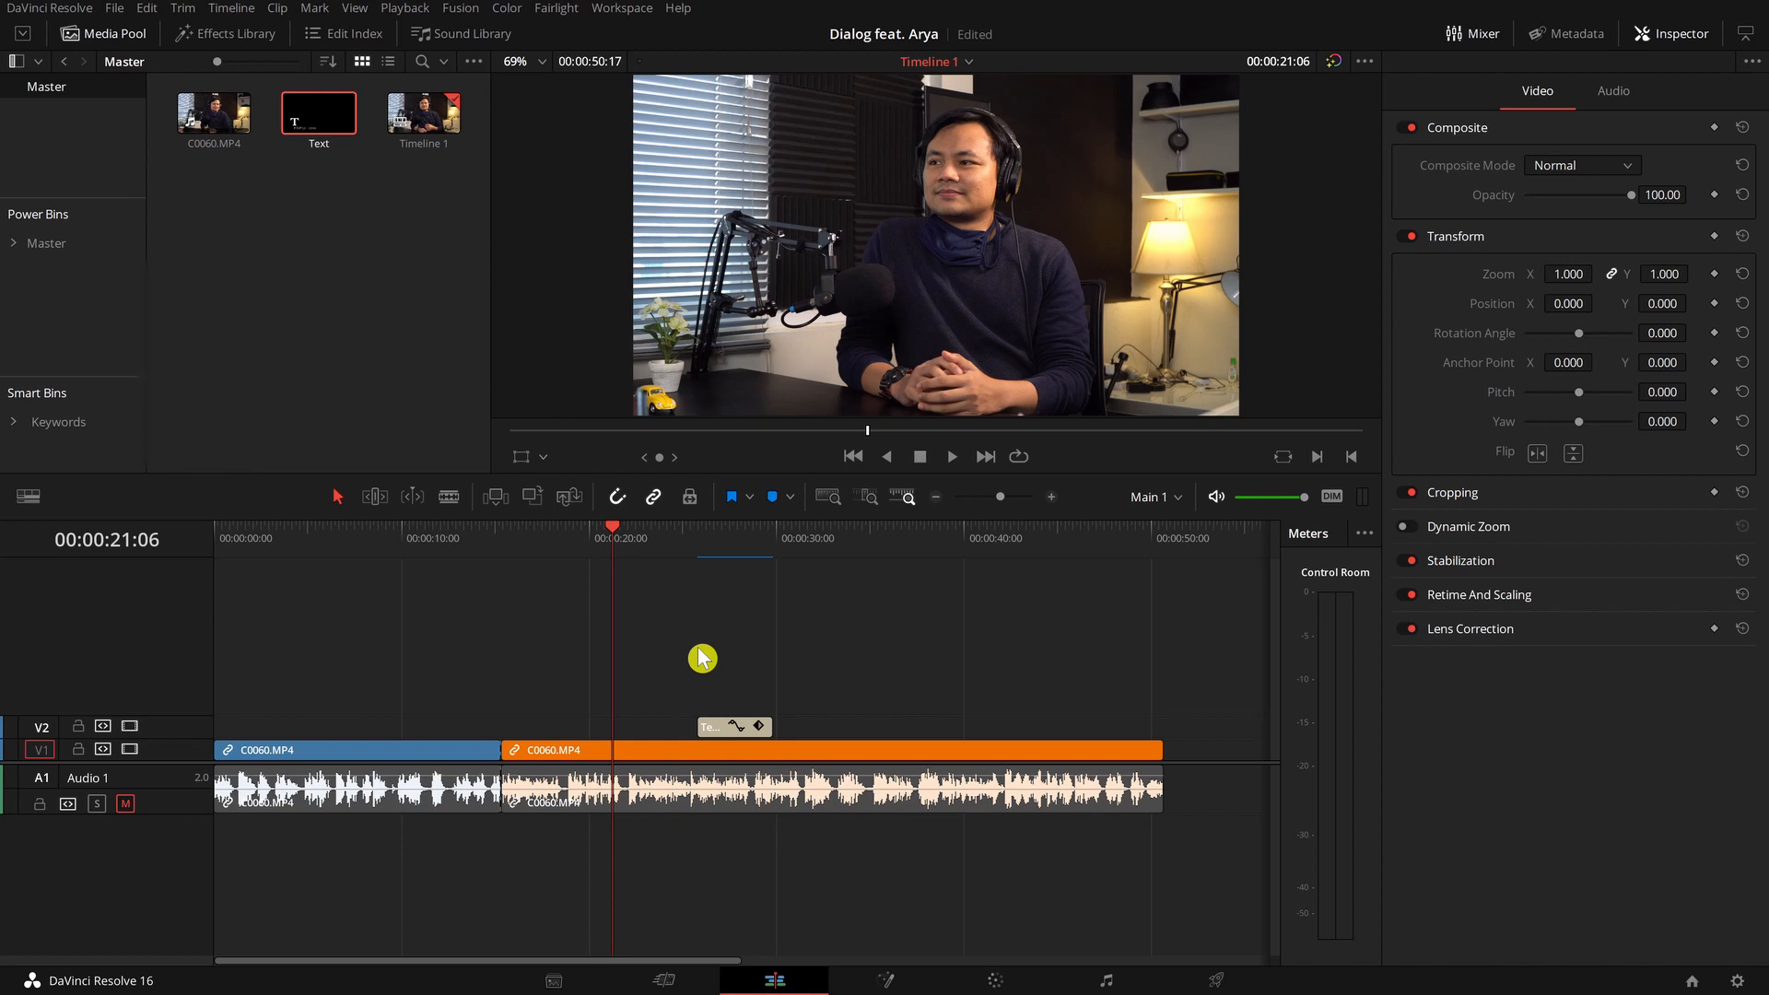
click(651, 535)
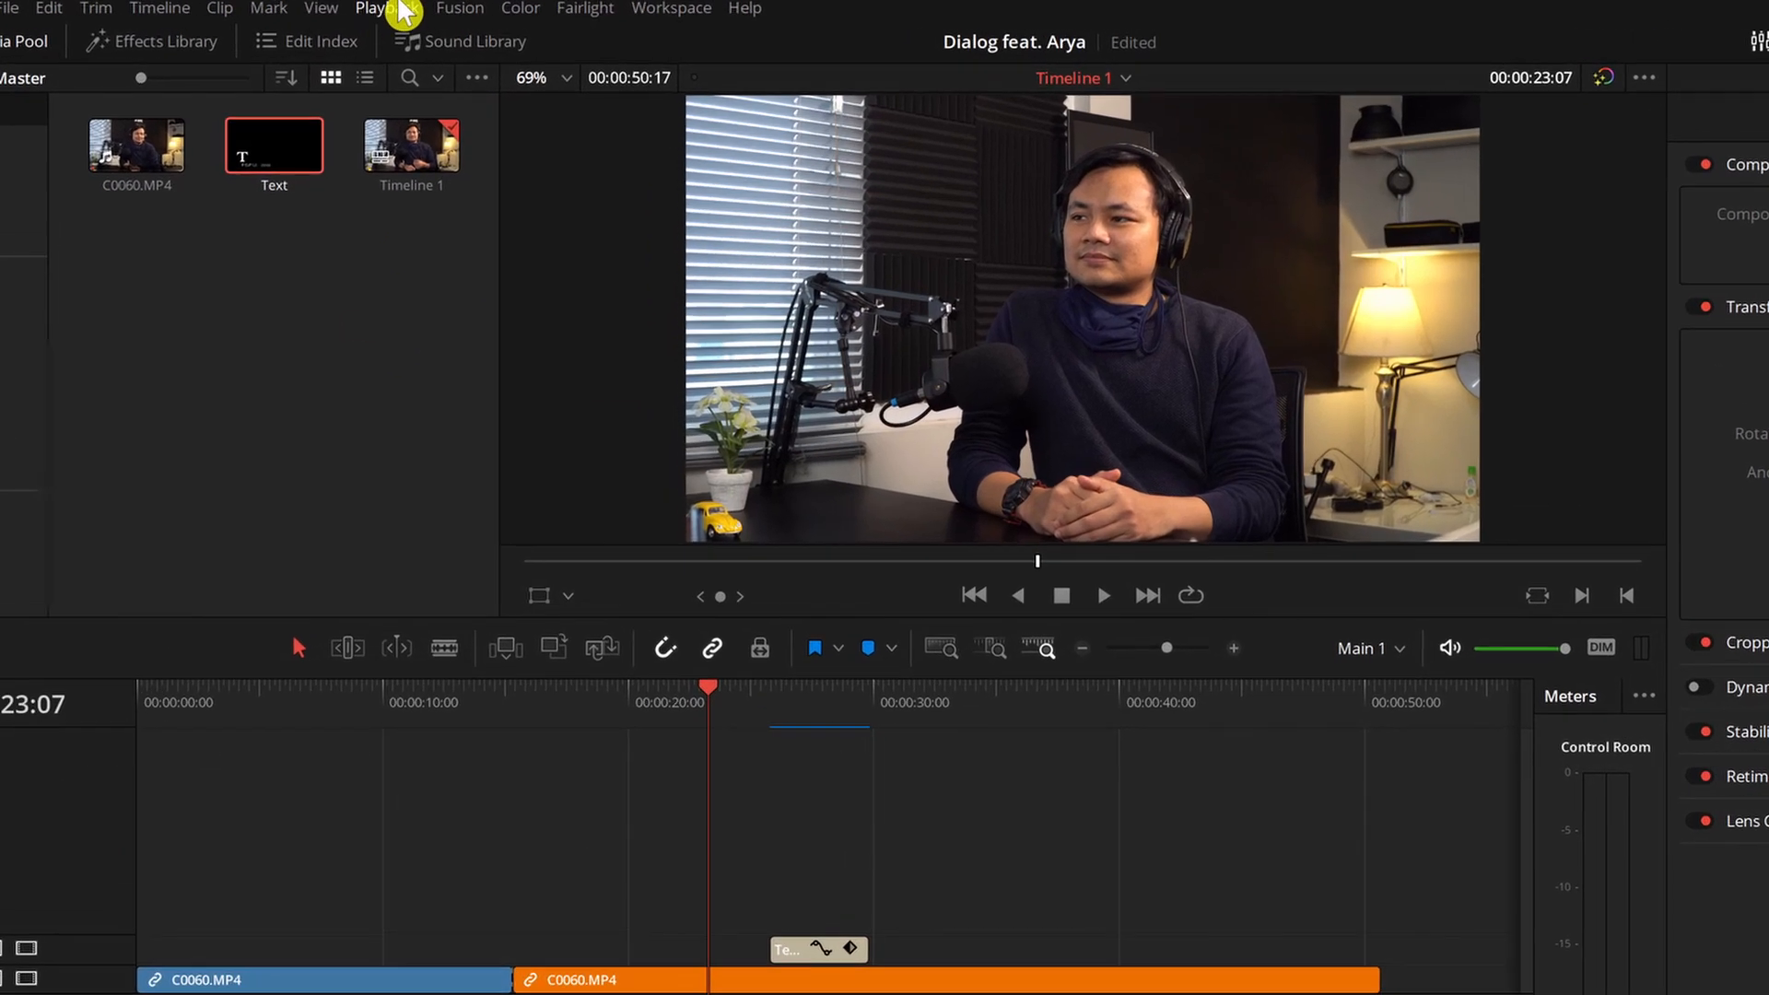
click(415, 8)
mouse_move(590, 164)
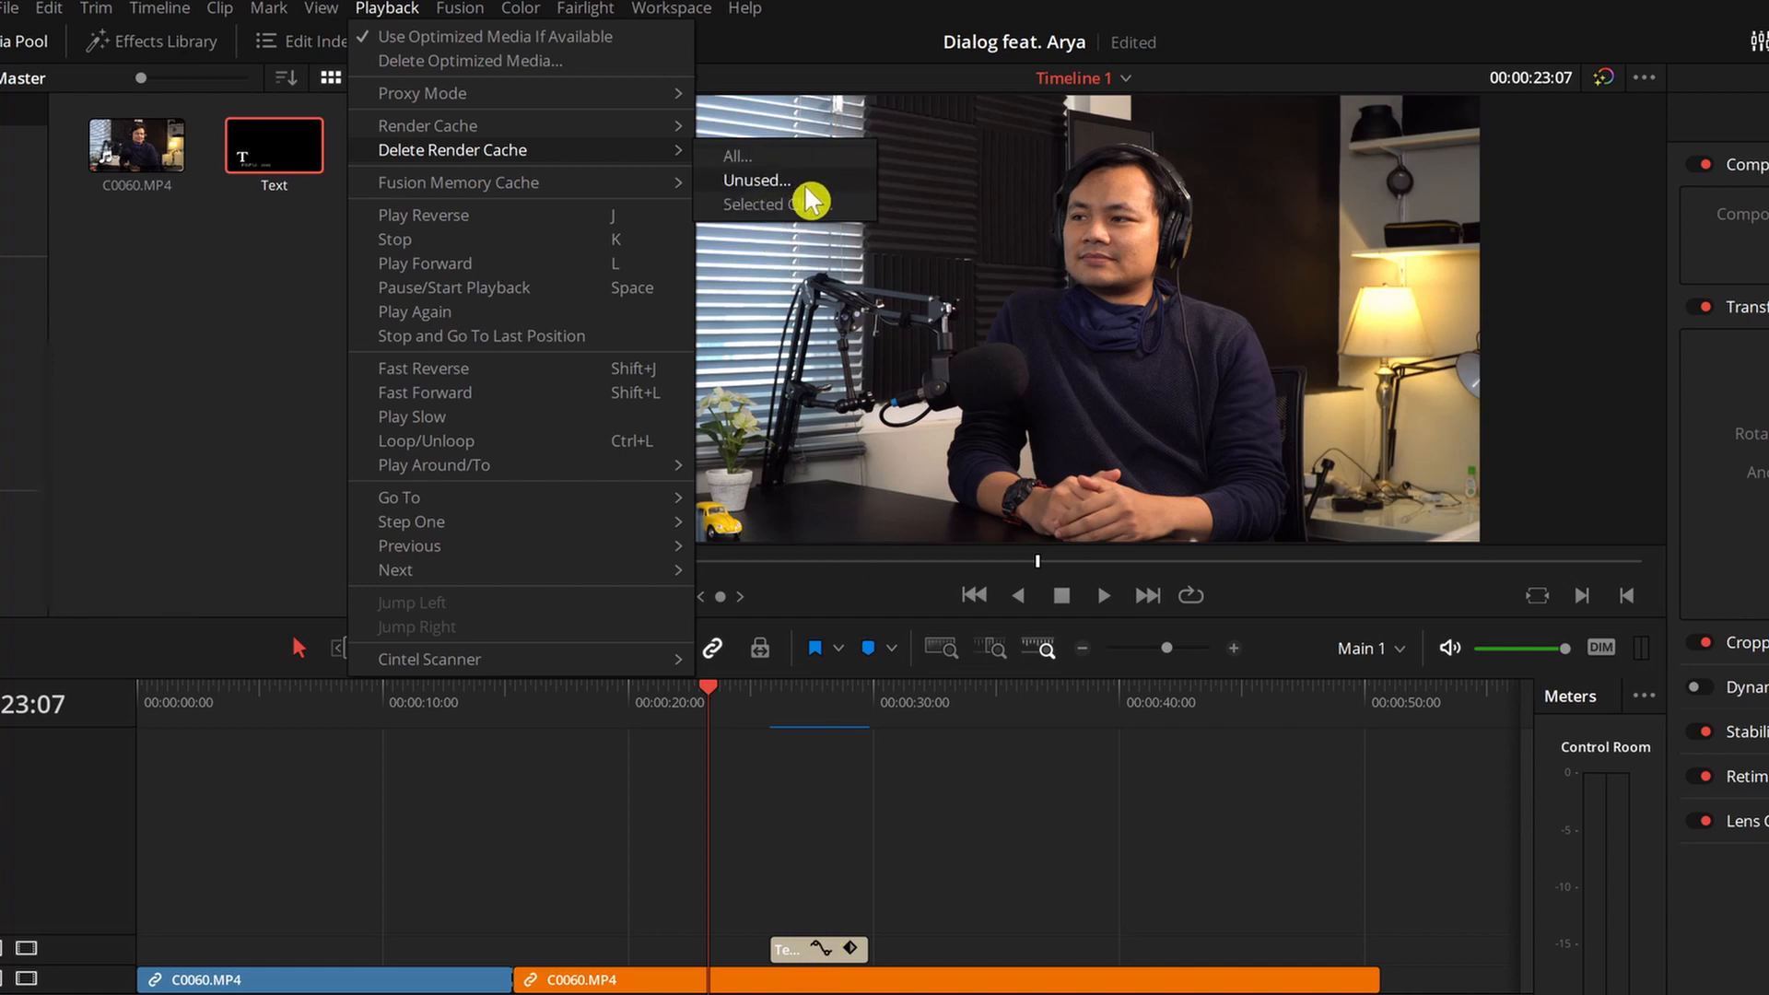
click(759, 754)
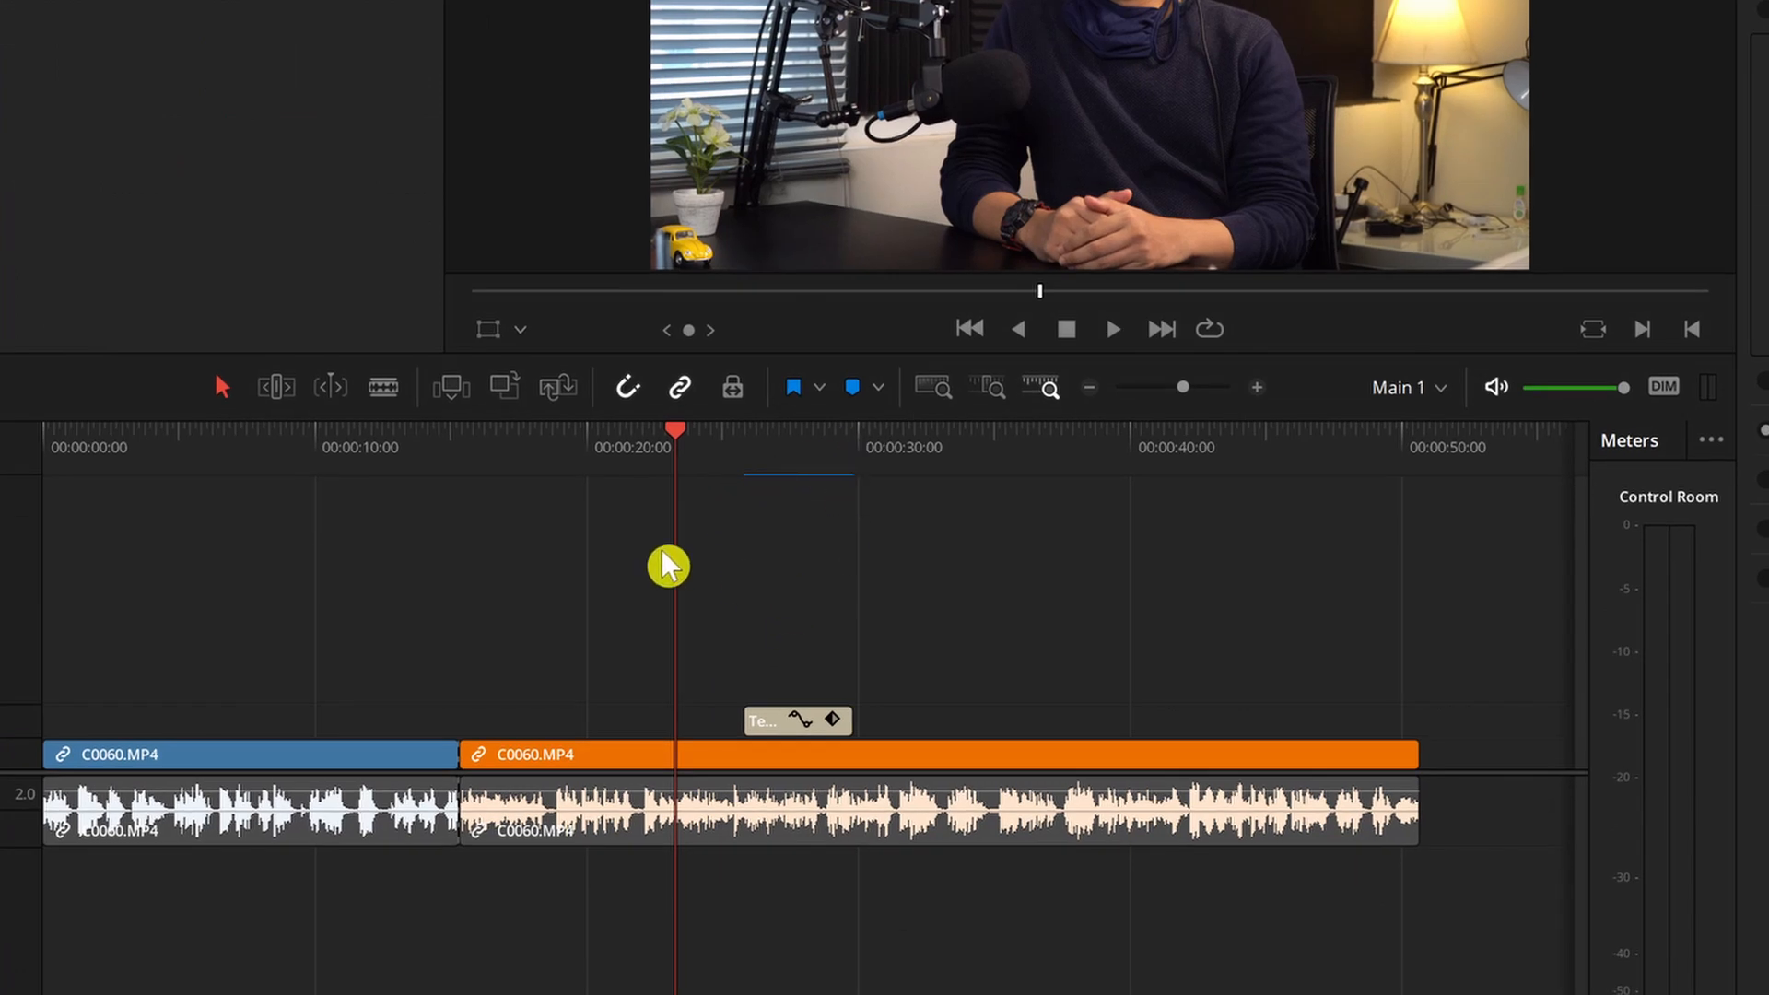
Move the FISIP UI - 2001 title earlier on its track so that it starts at about 00:00:21
scroll(864, 567, up, 4)
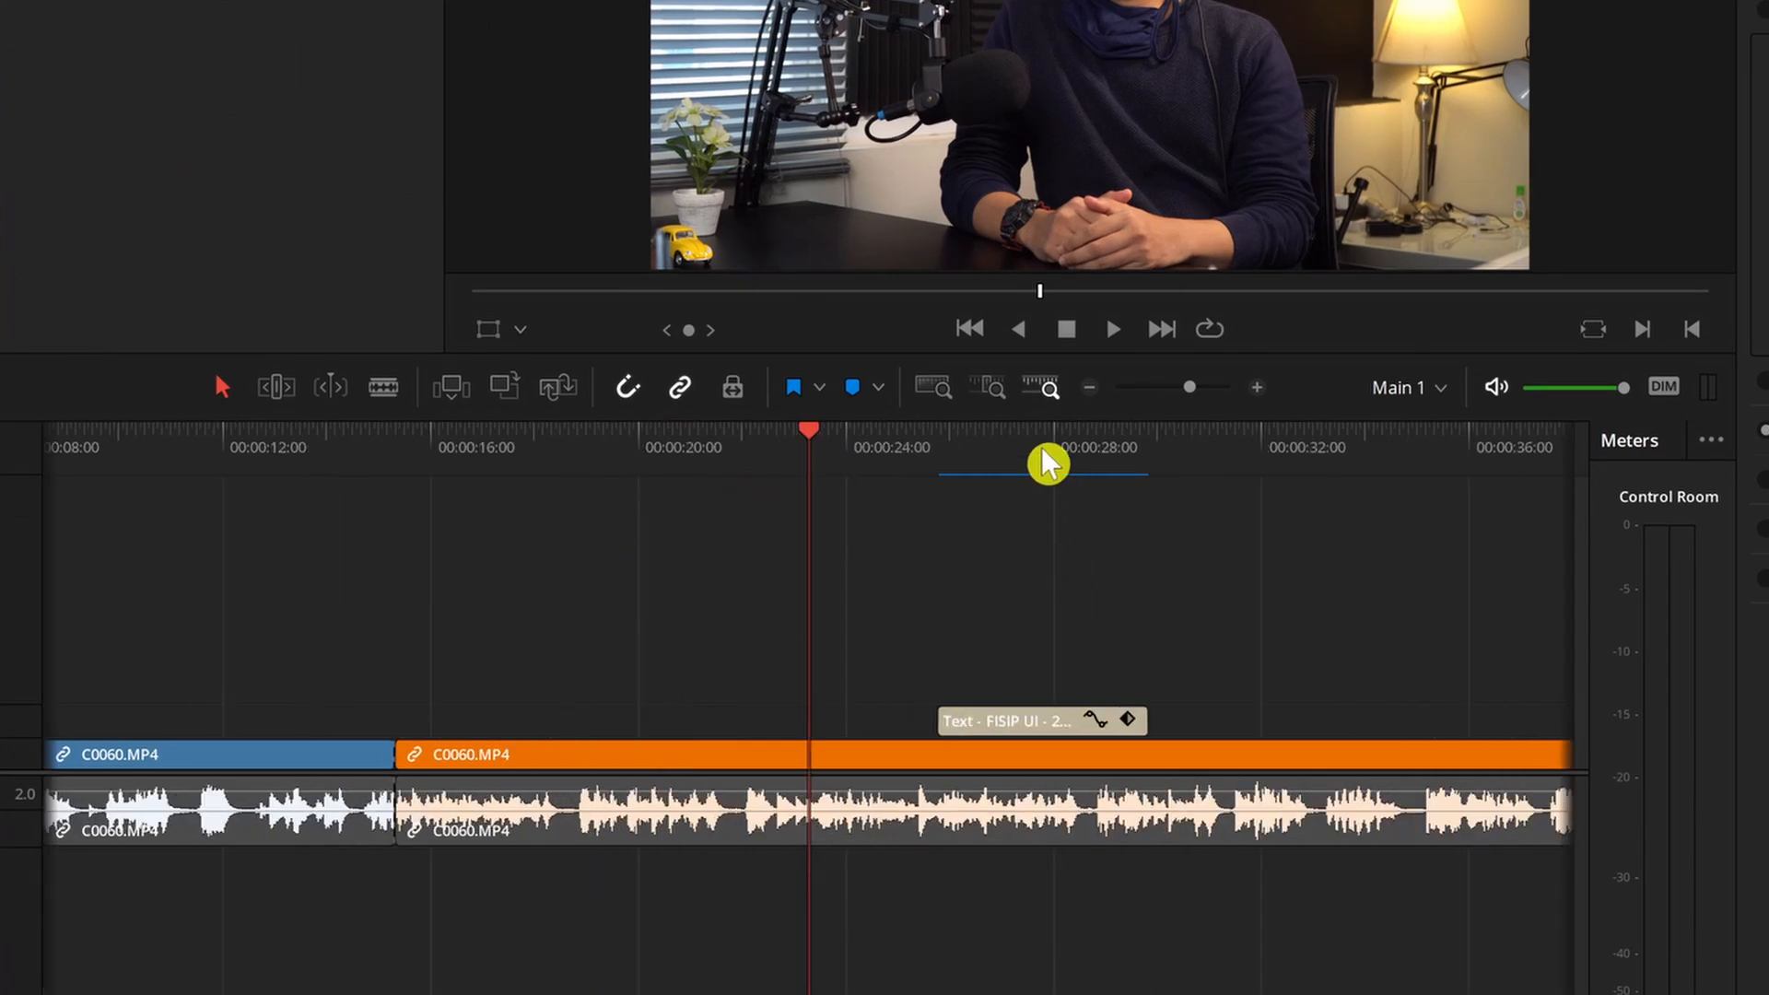
mouse_move(1000, 451)
mouse_down()
mouse_move(1038, 472)
mouse_move(971, 470)
mouse_up()
drag(1014, 731, 775, 730)
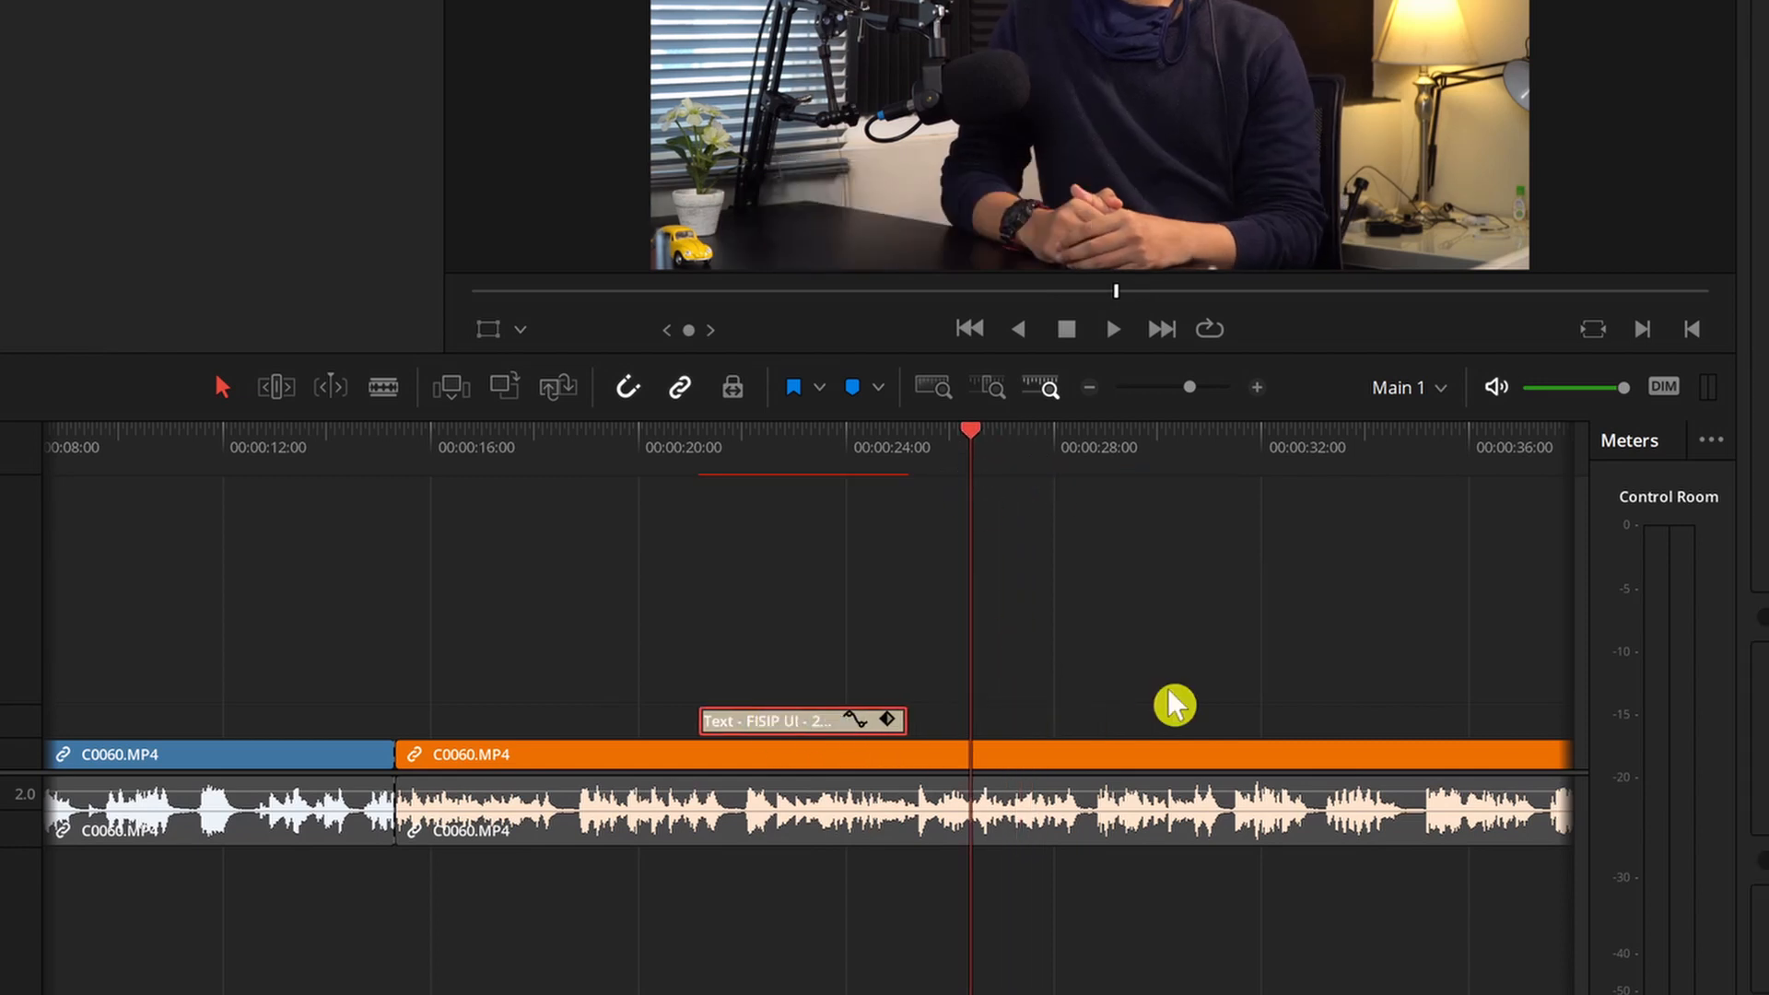
Examine the render cache status of the moved title by placing the playhead over it, and view the title's clip options
click(783, 451)
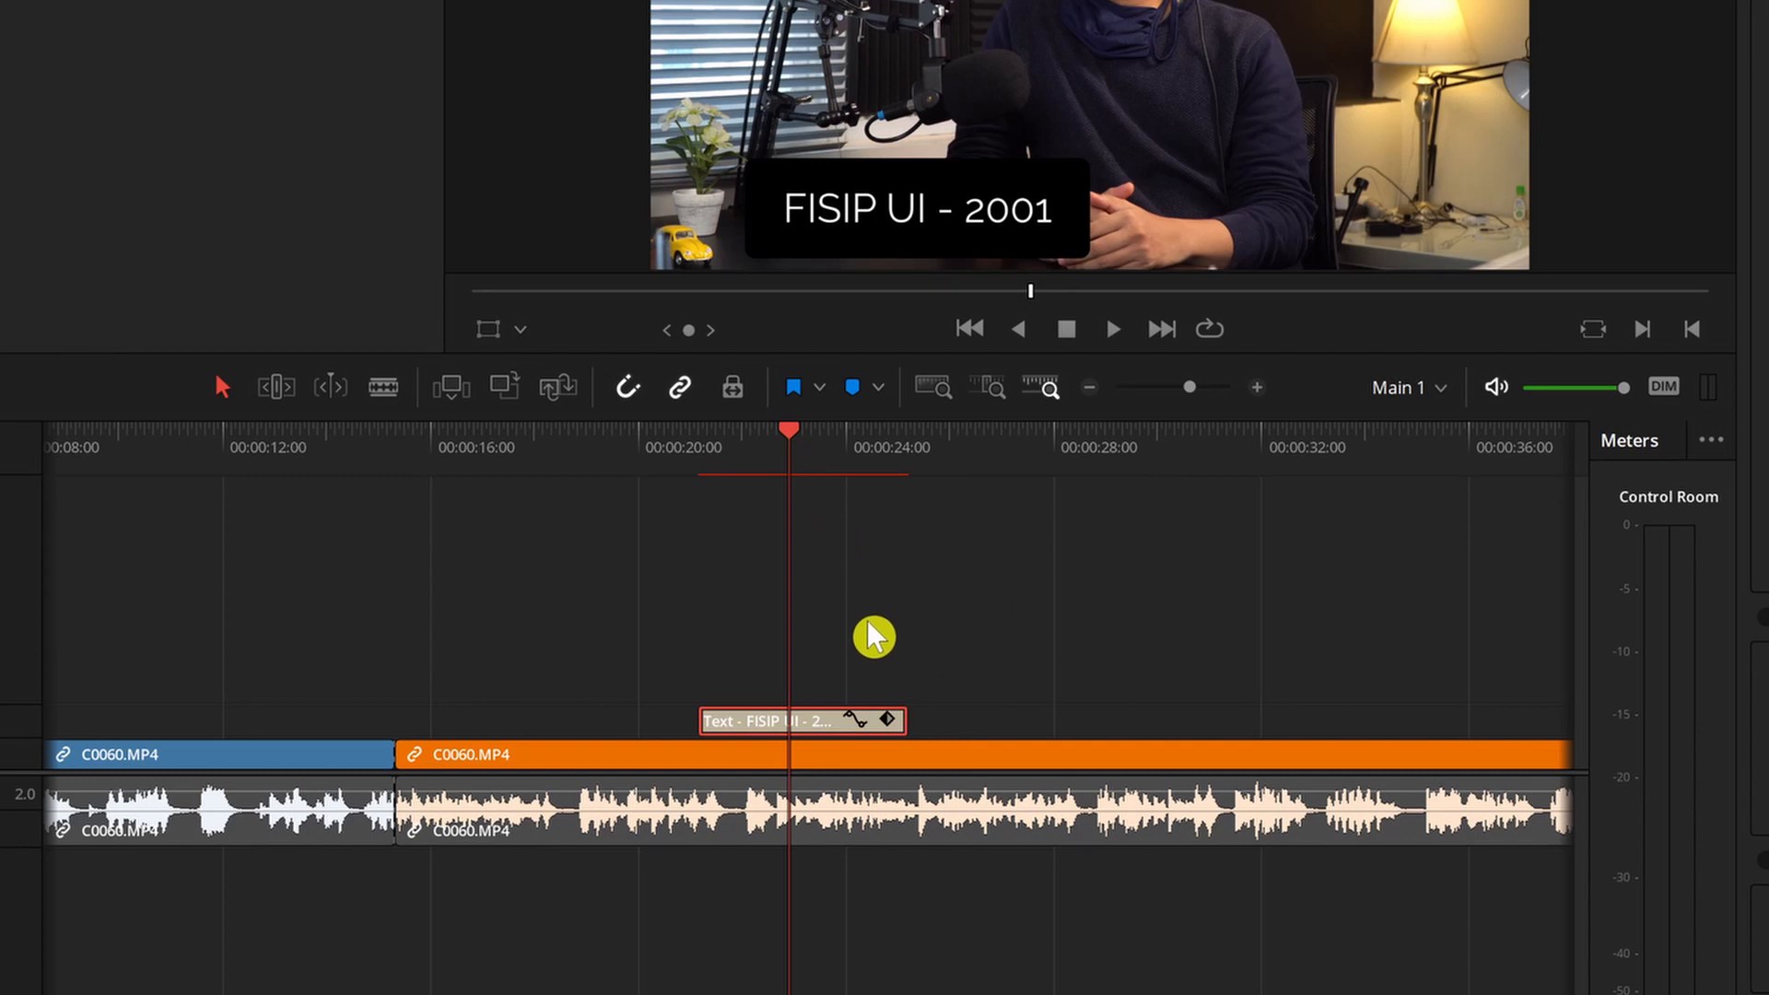
click(812, 444)
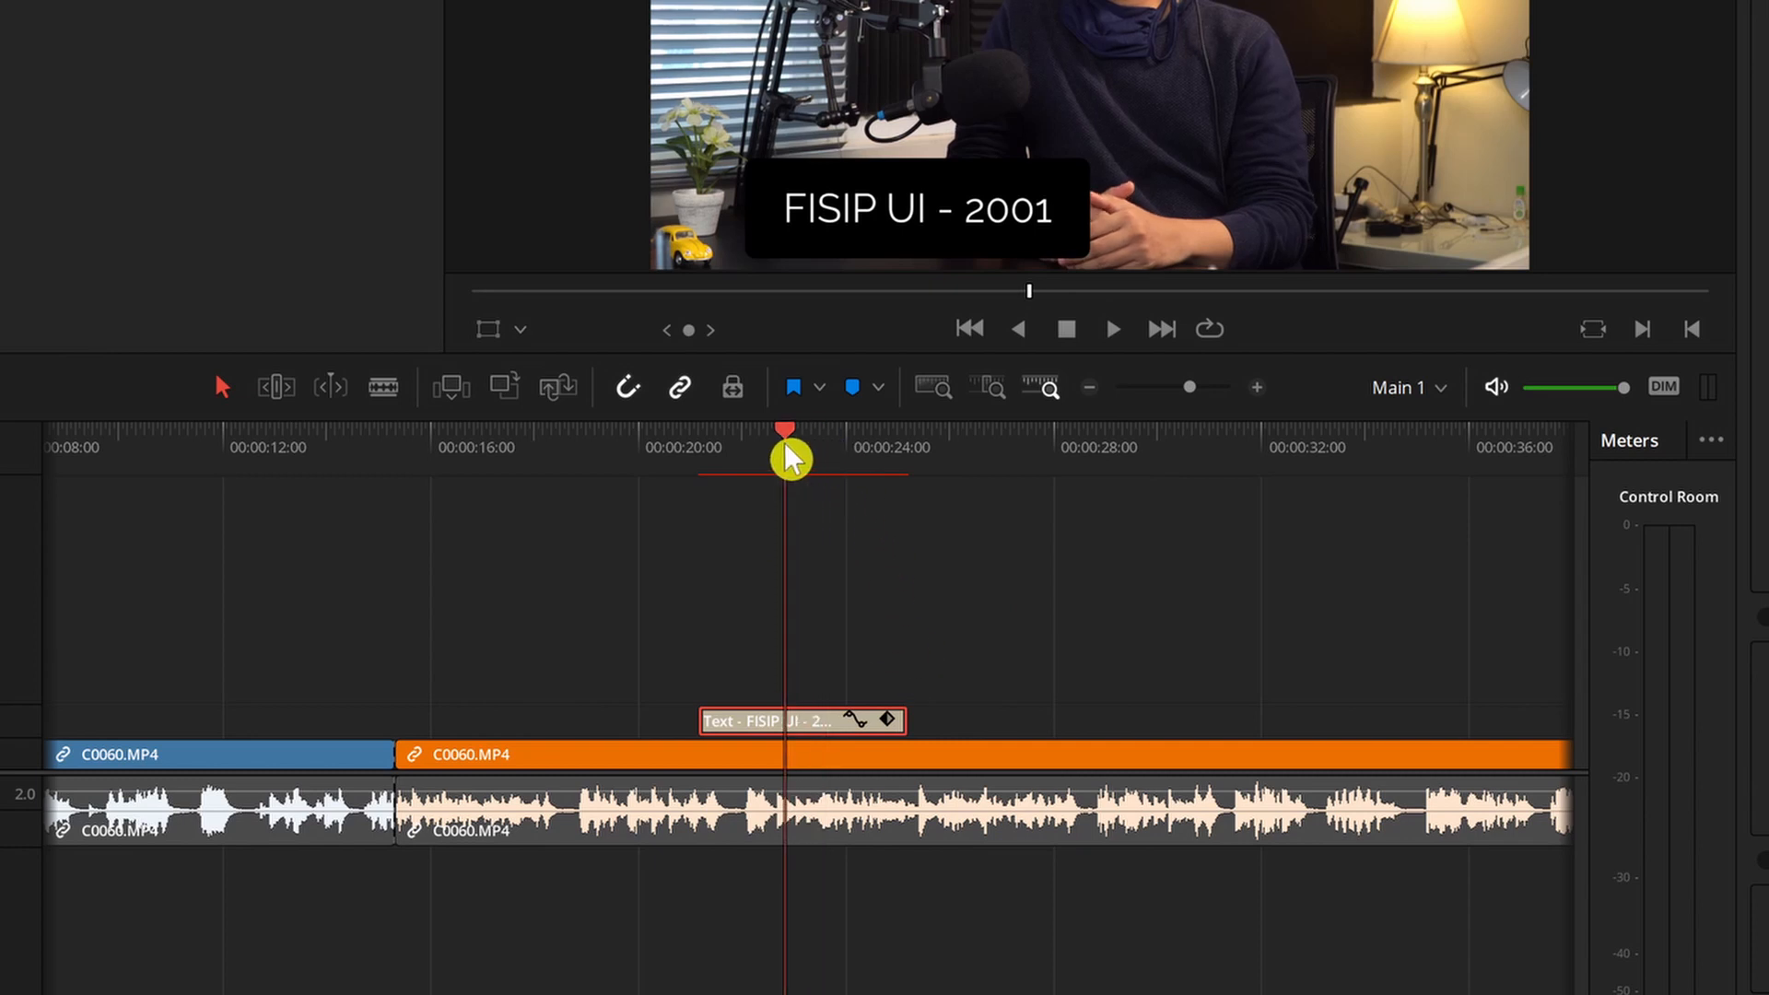
drag(785, 446, 801, 453)
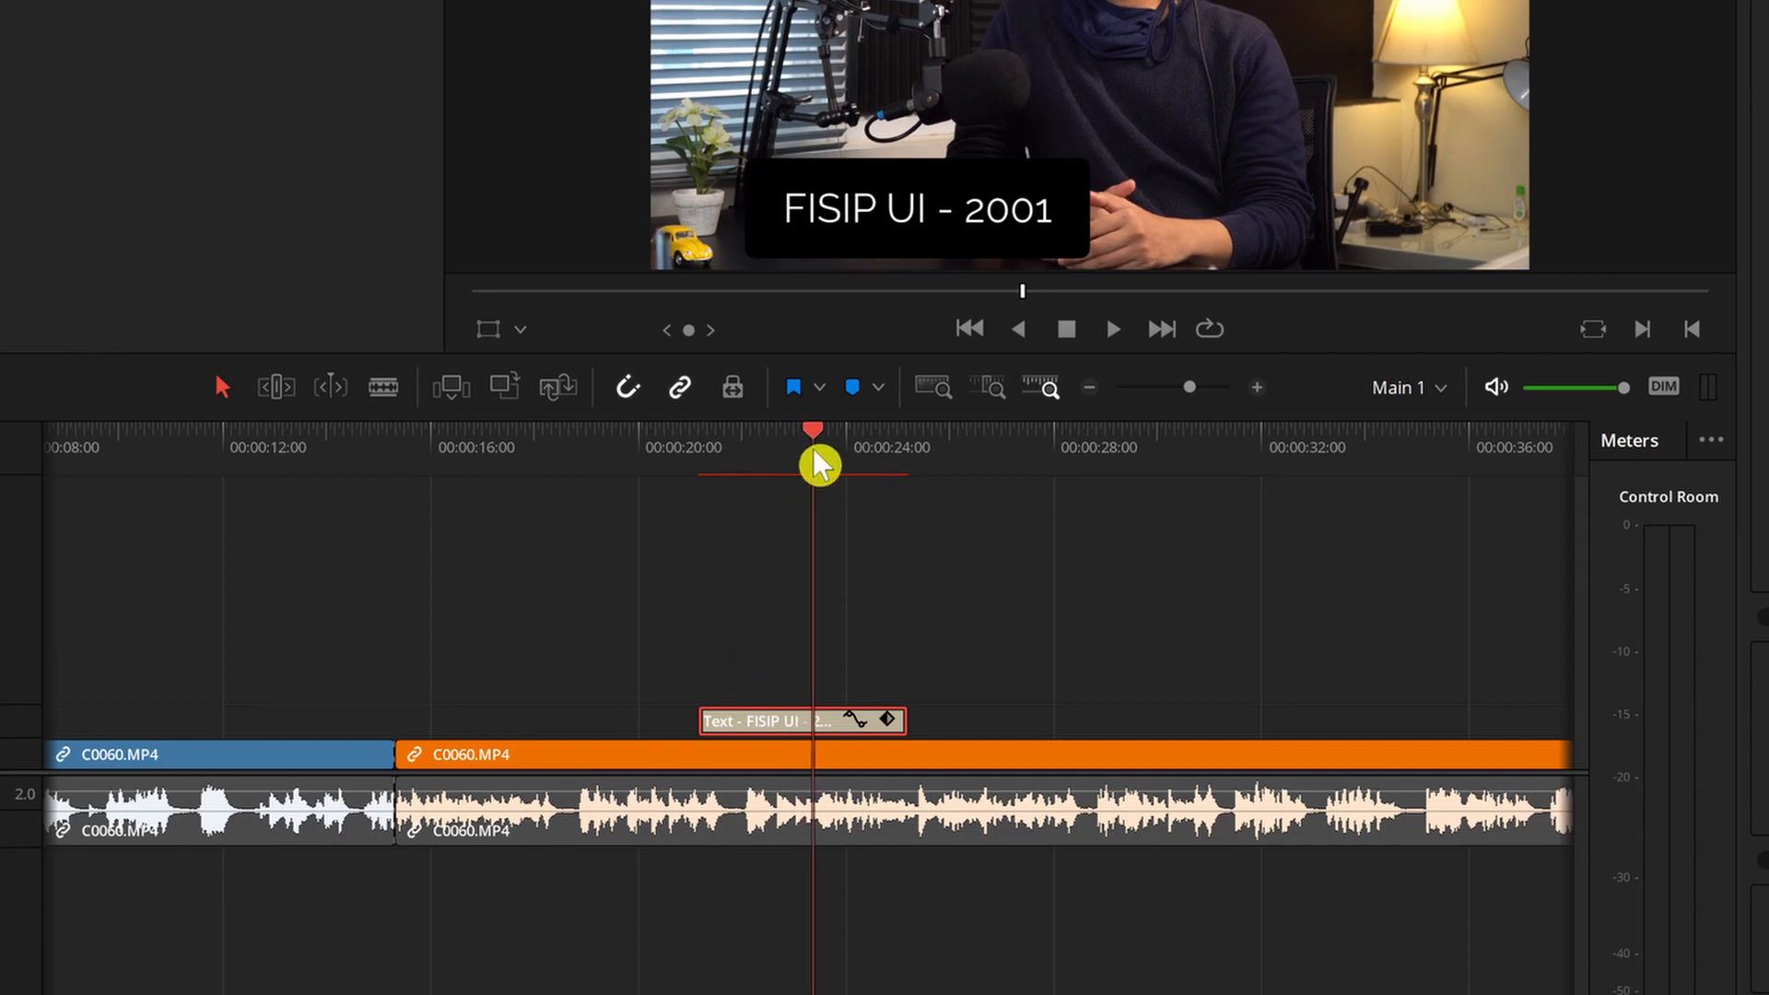
scroll(877, 521, up, 4)
scroll(970, 523, down, 4)
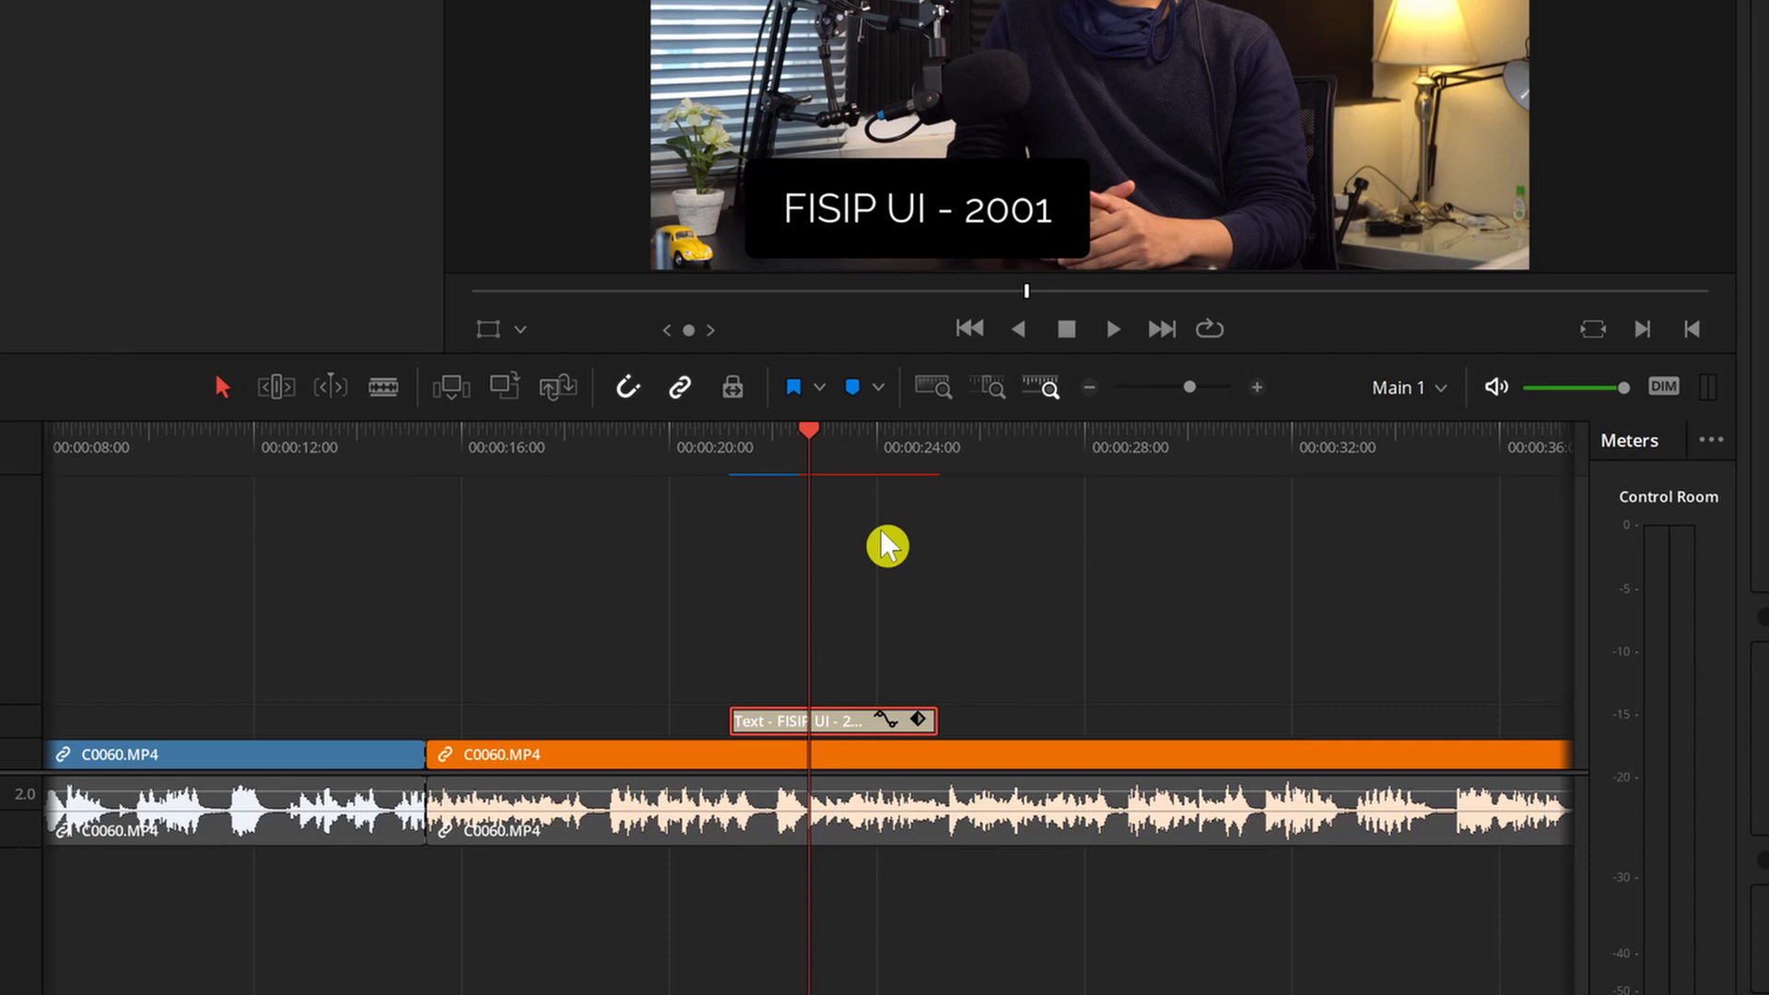
right_click(807, 729)
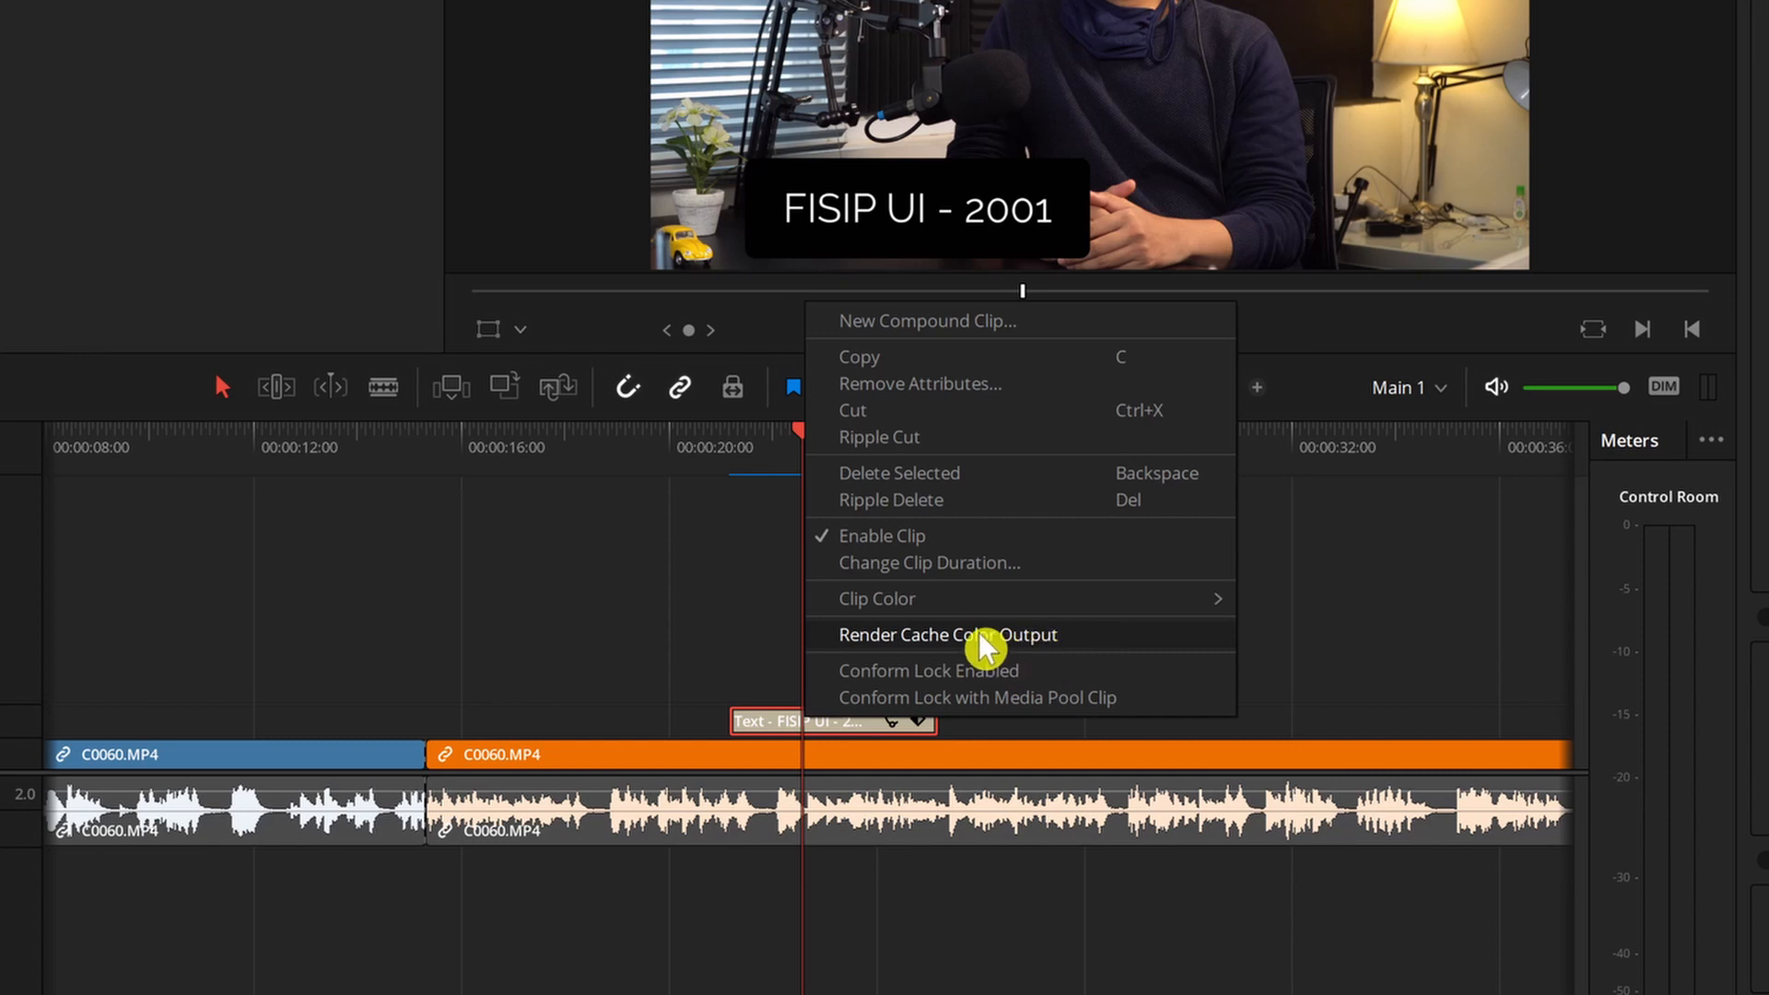
click(673, 604)
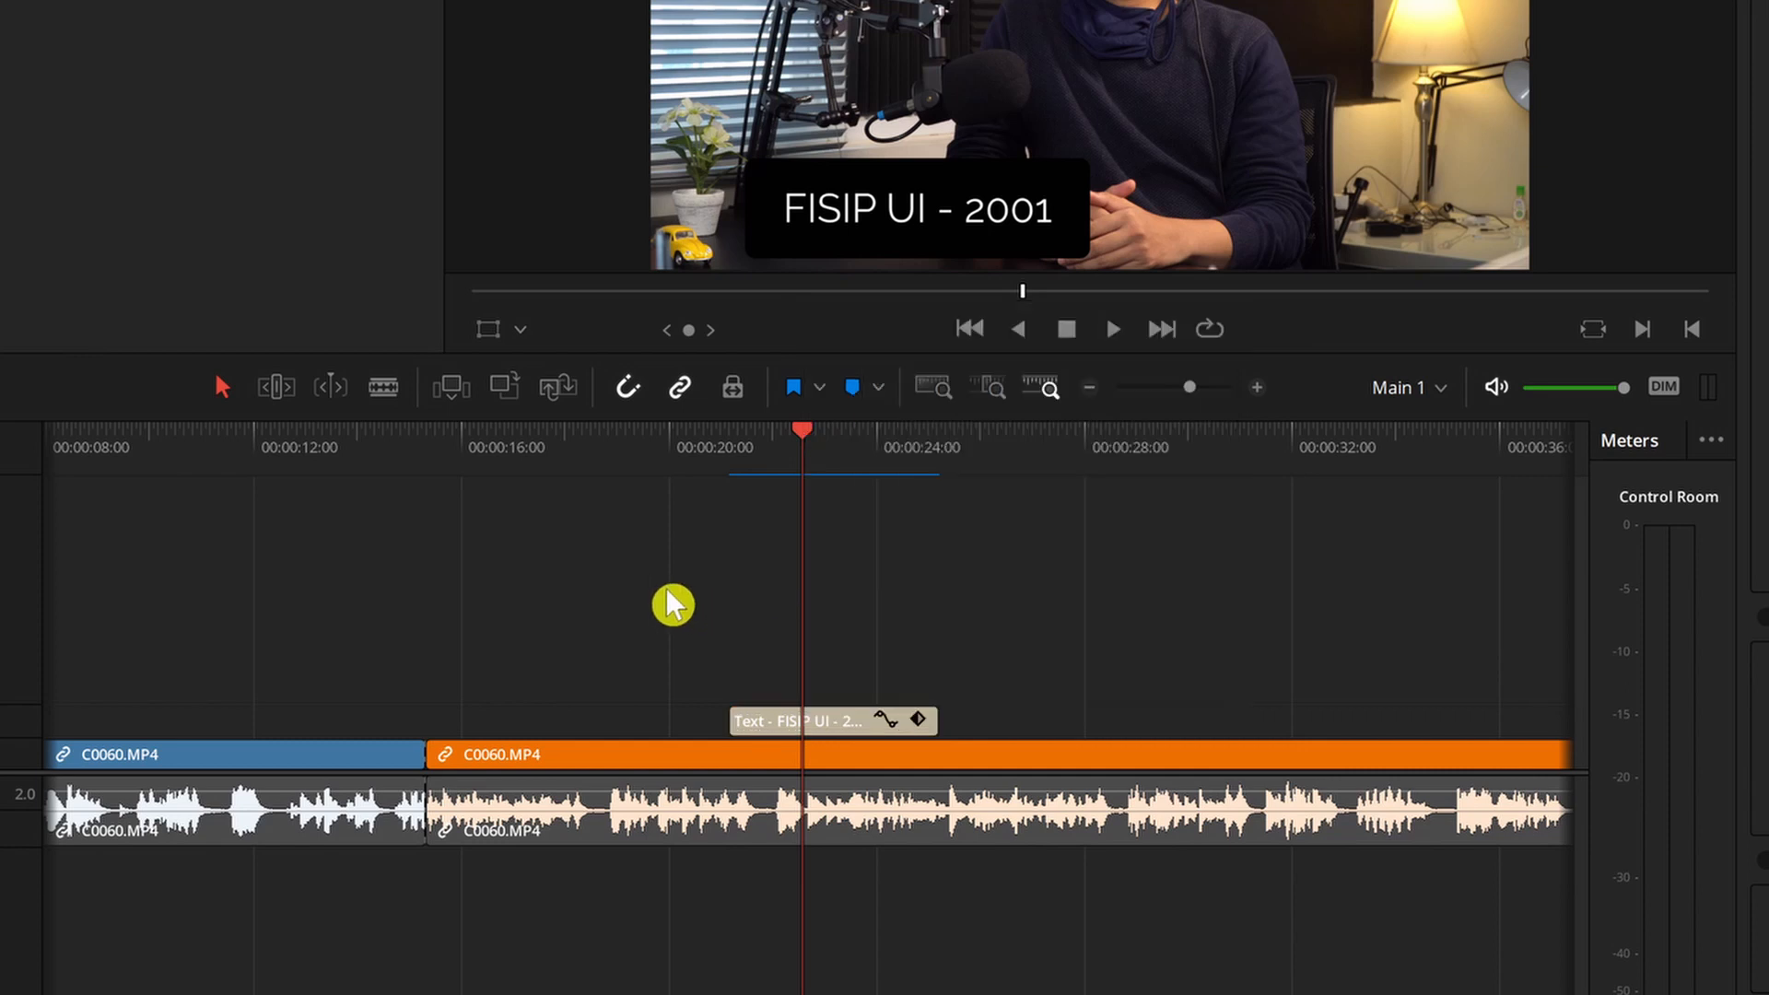
Scrub the playhead back and forth between the cached title and the orange clip, ending at 00:00:23:00
drag(799, 449, 900, 498)
scroll(943, 538, right, 2)
drag(826, 434, 1093, 466)
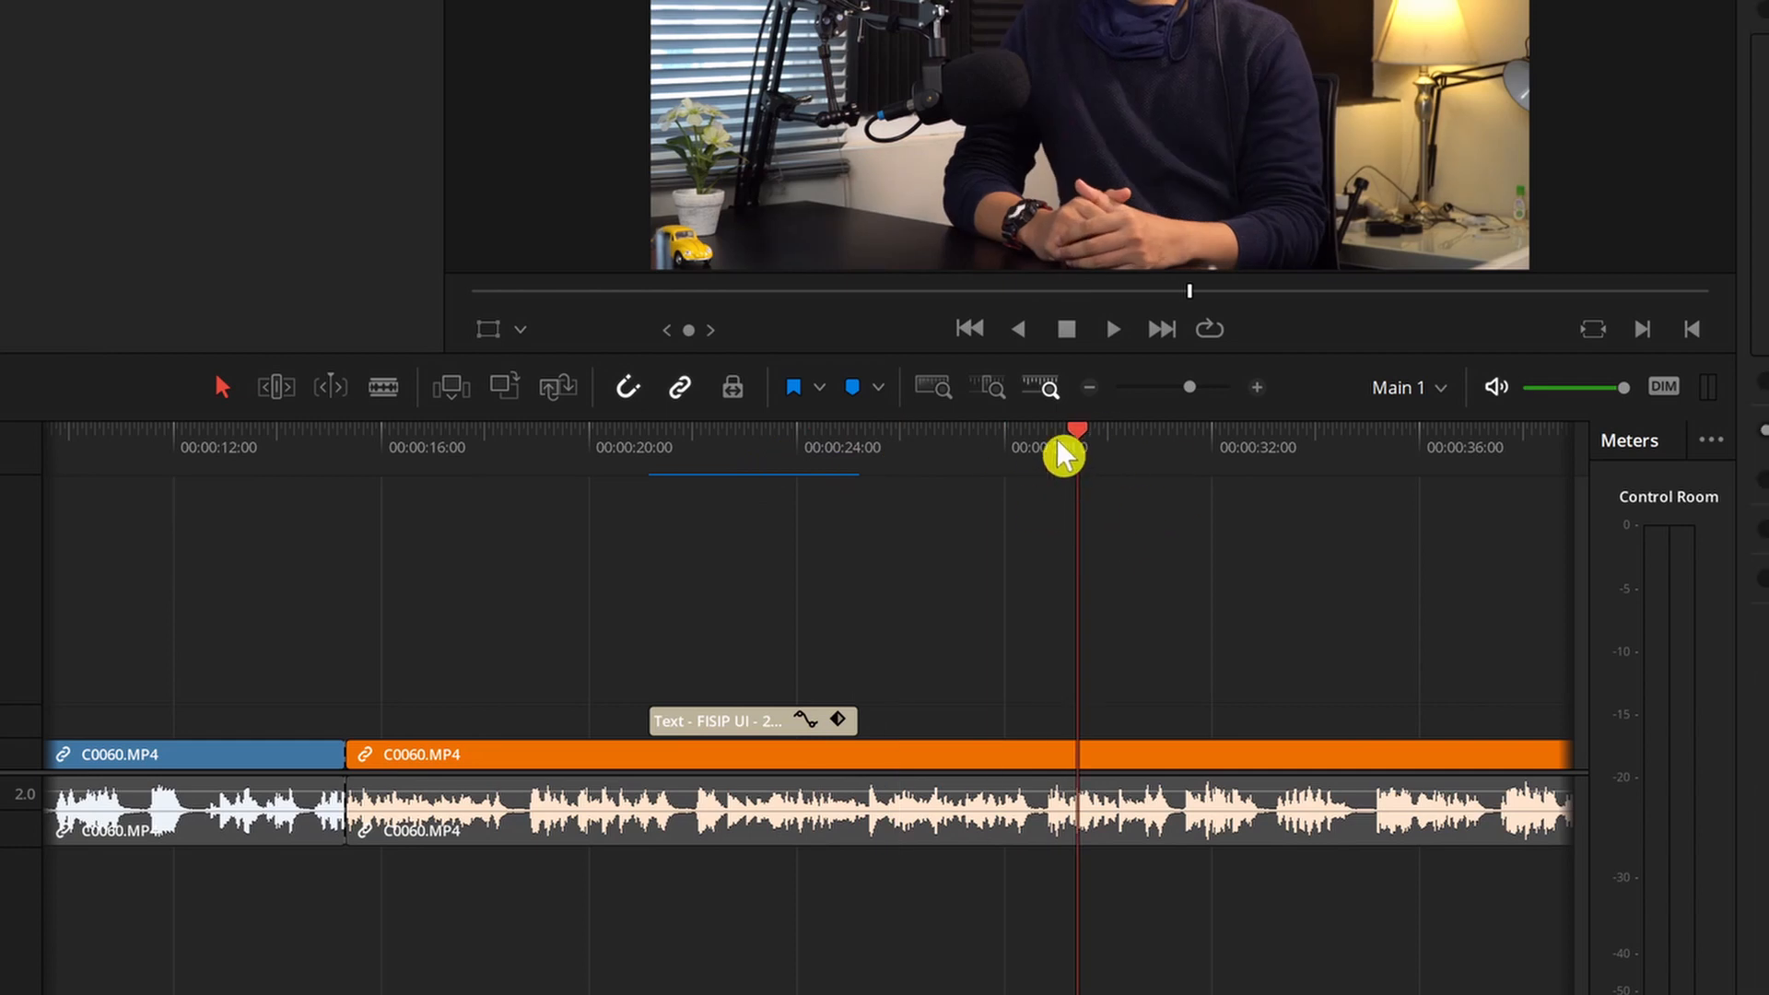
drag(1080, 439, 789, 502)
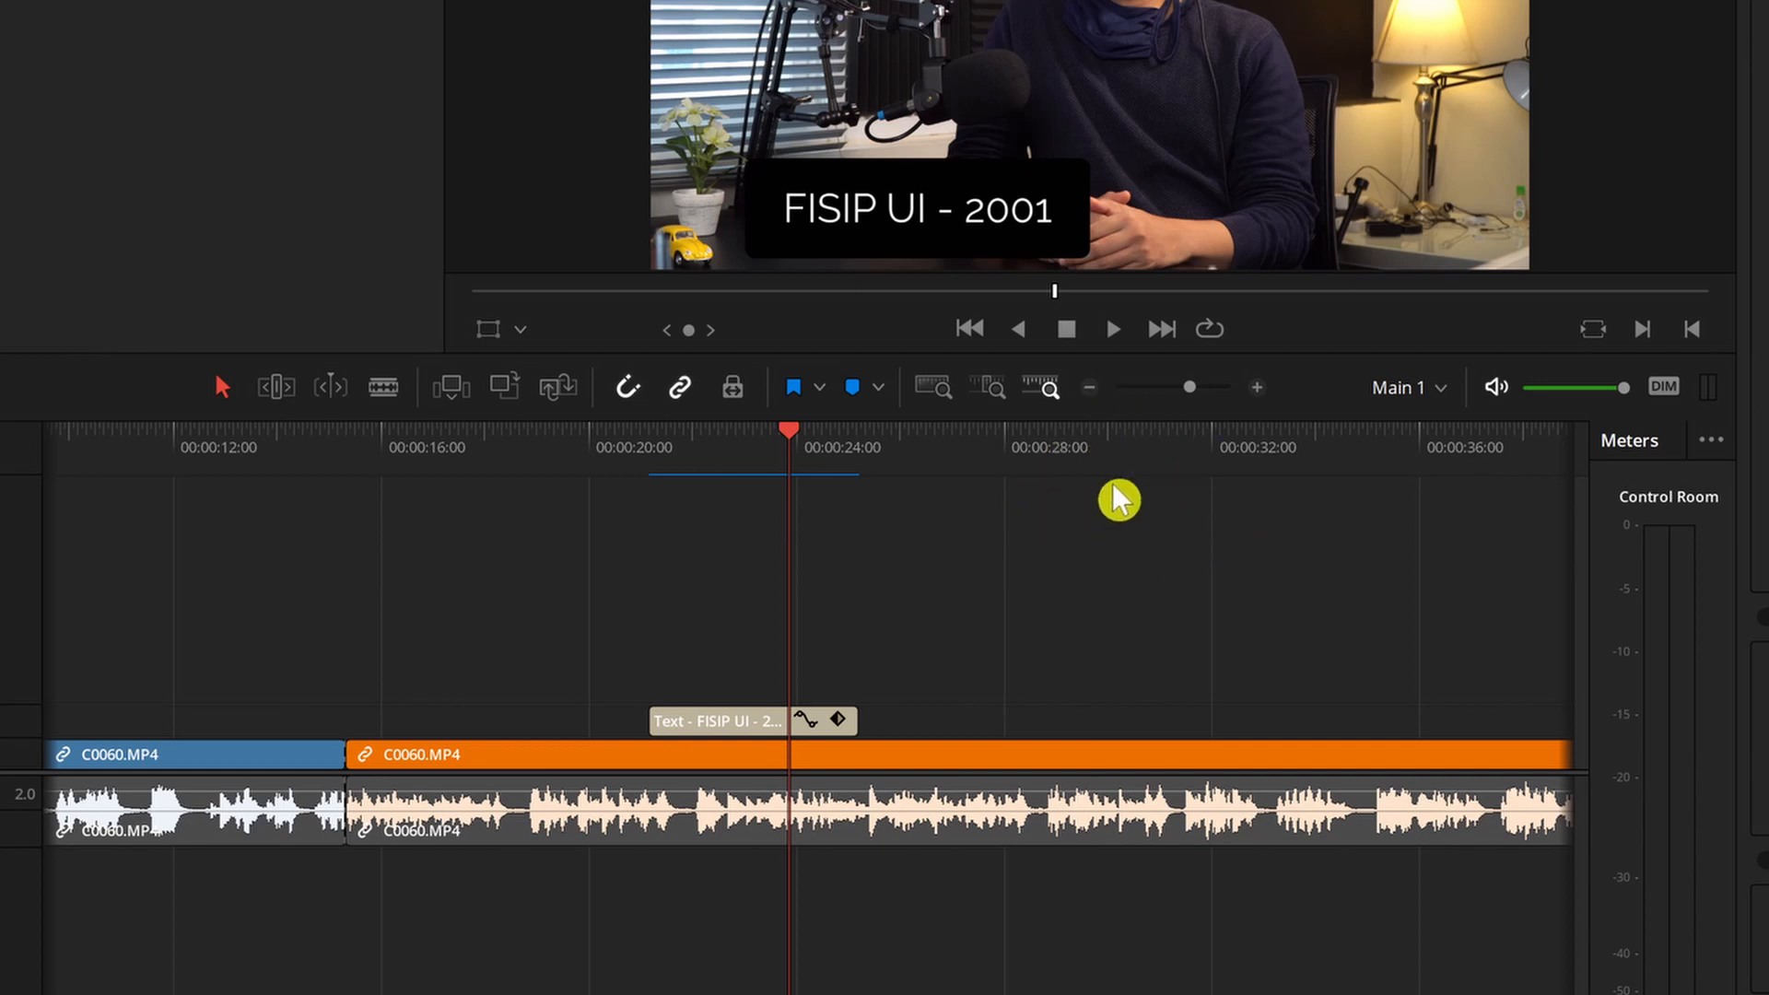
drag(803, 452, 743, 446)
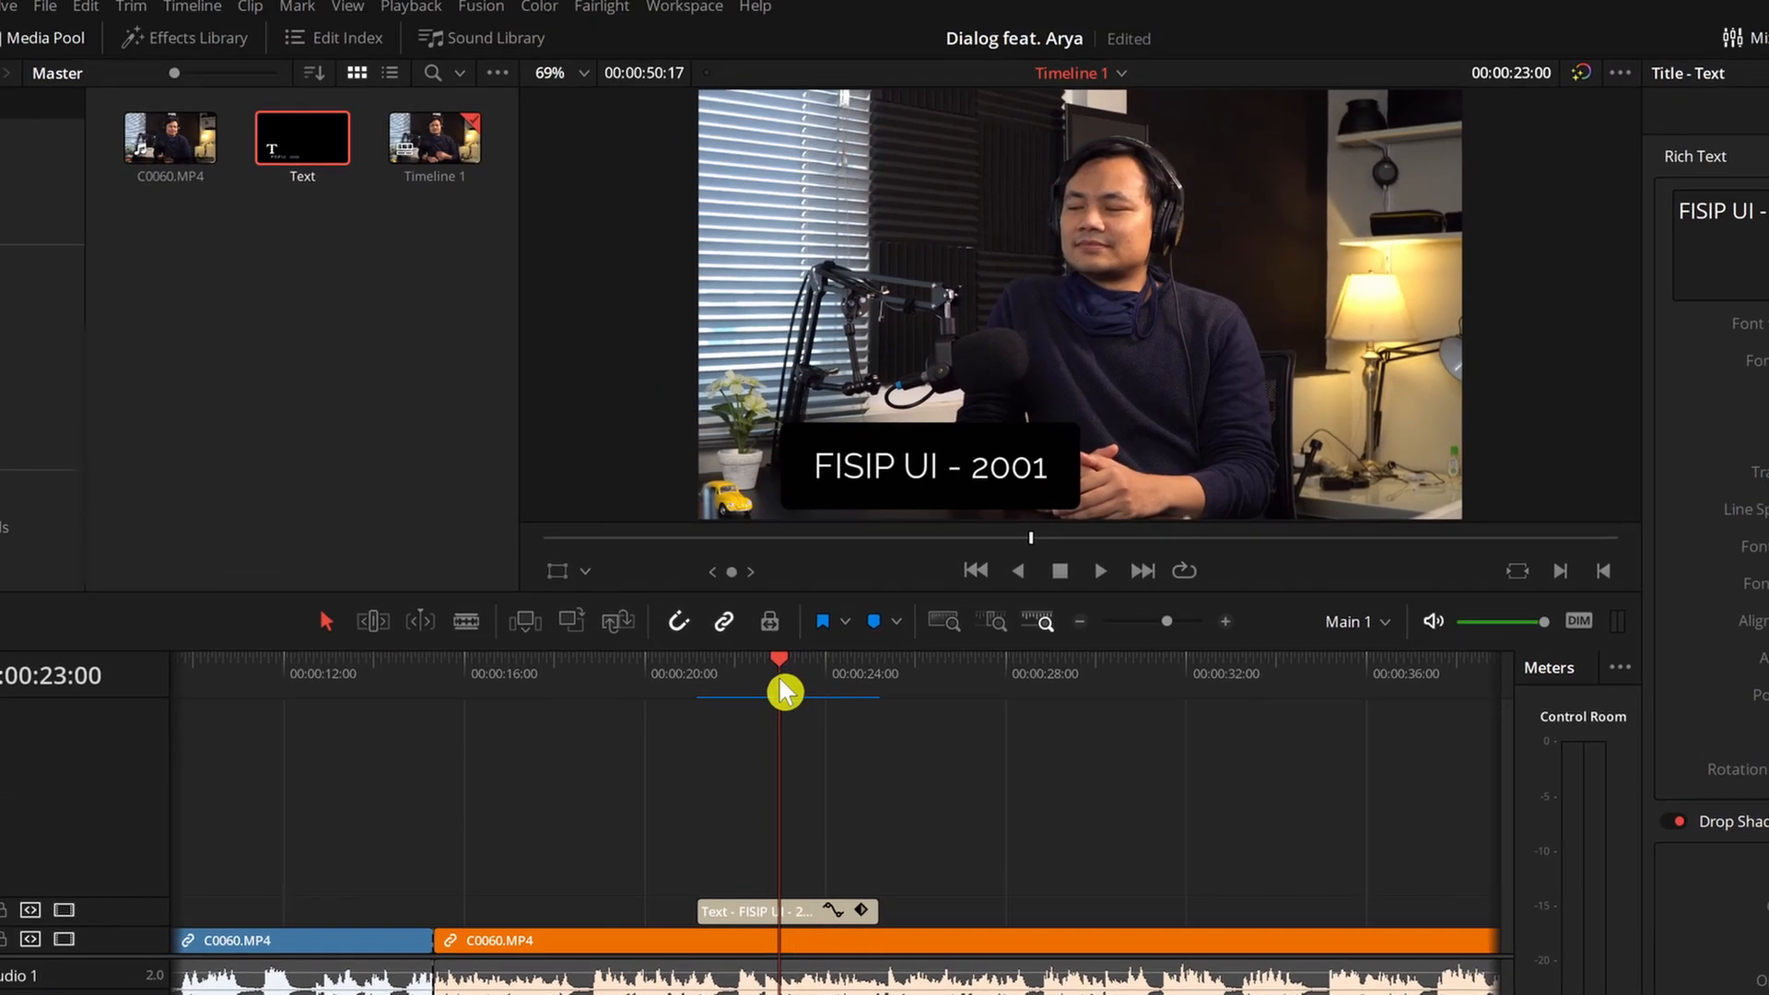
View the playback options for optimized media and for deleting the render cache
click(425, 8)
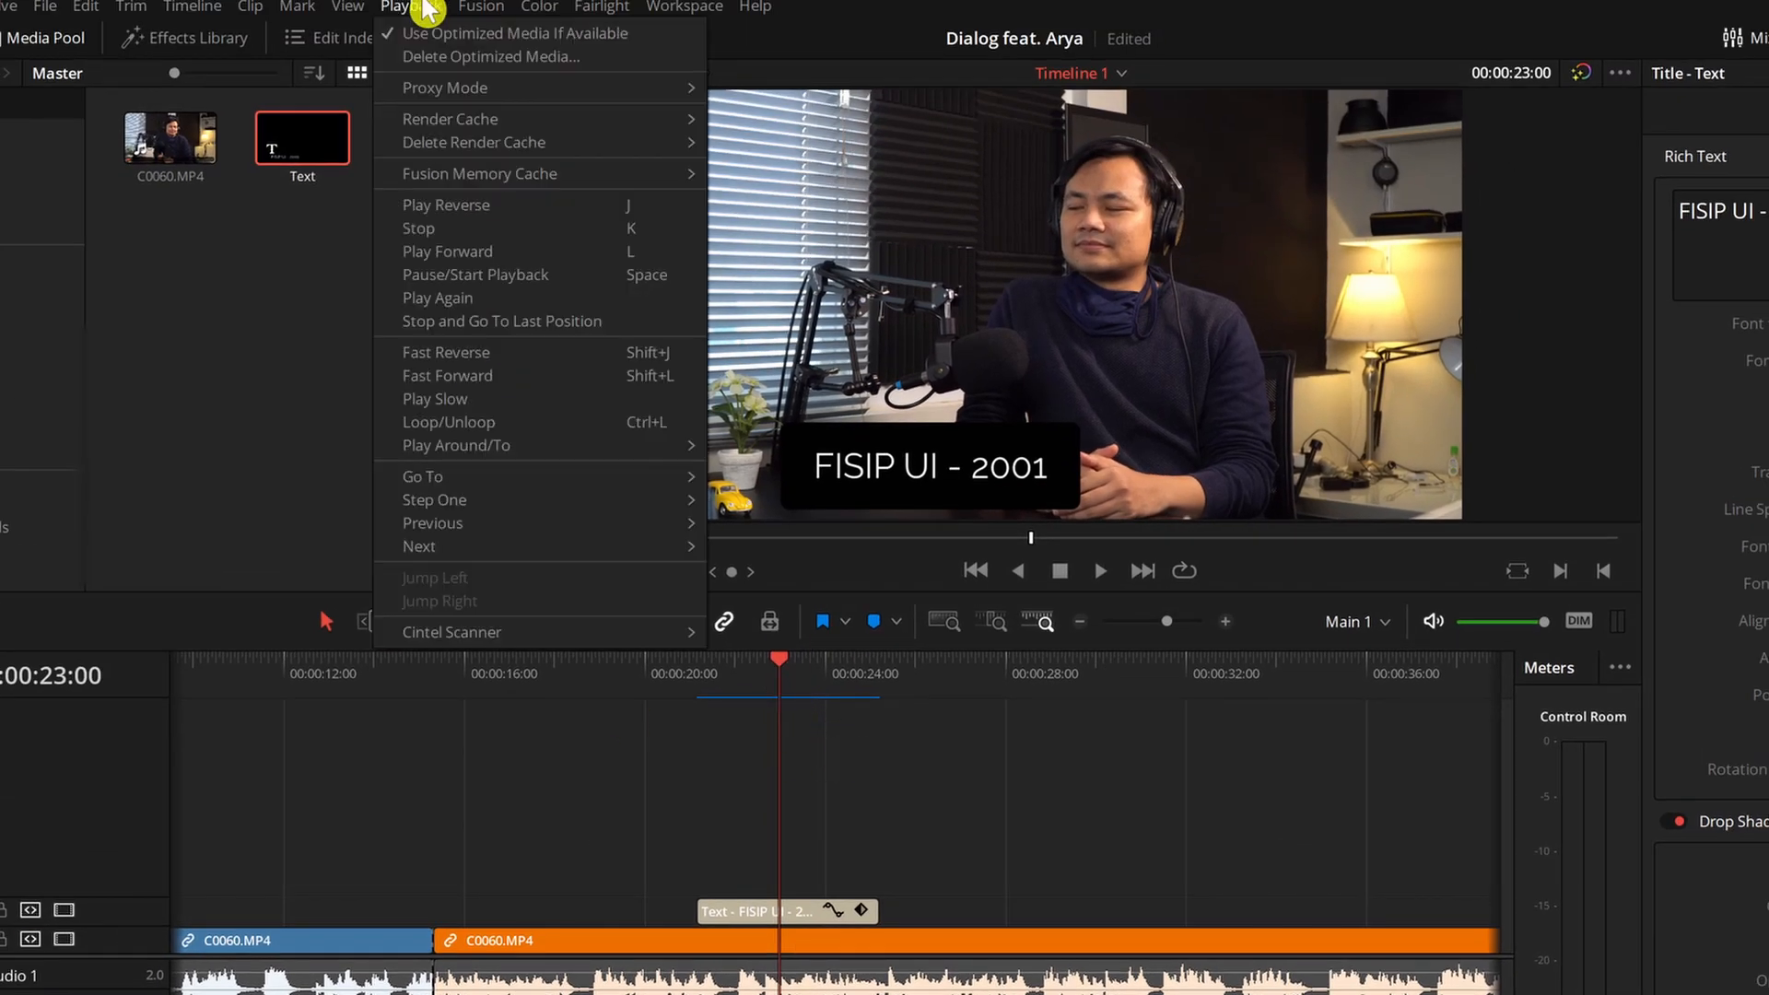
mouse_move(598, 144)
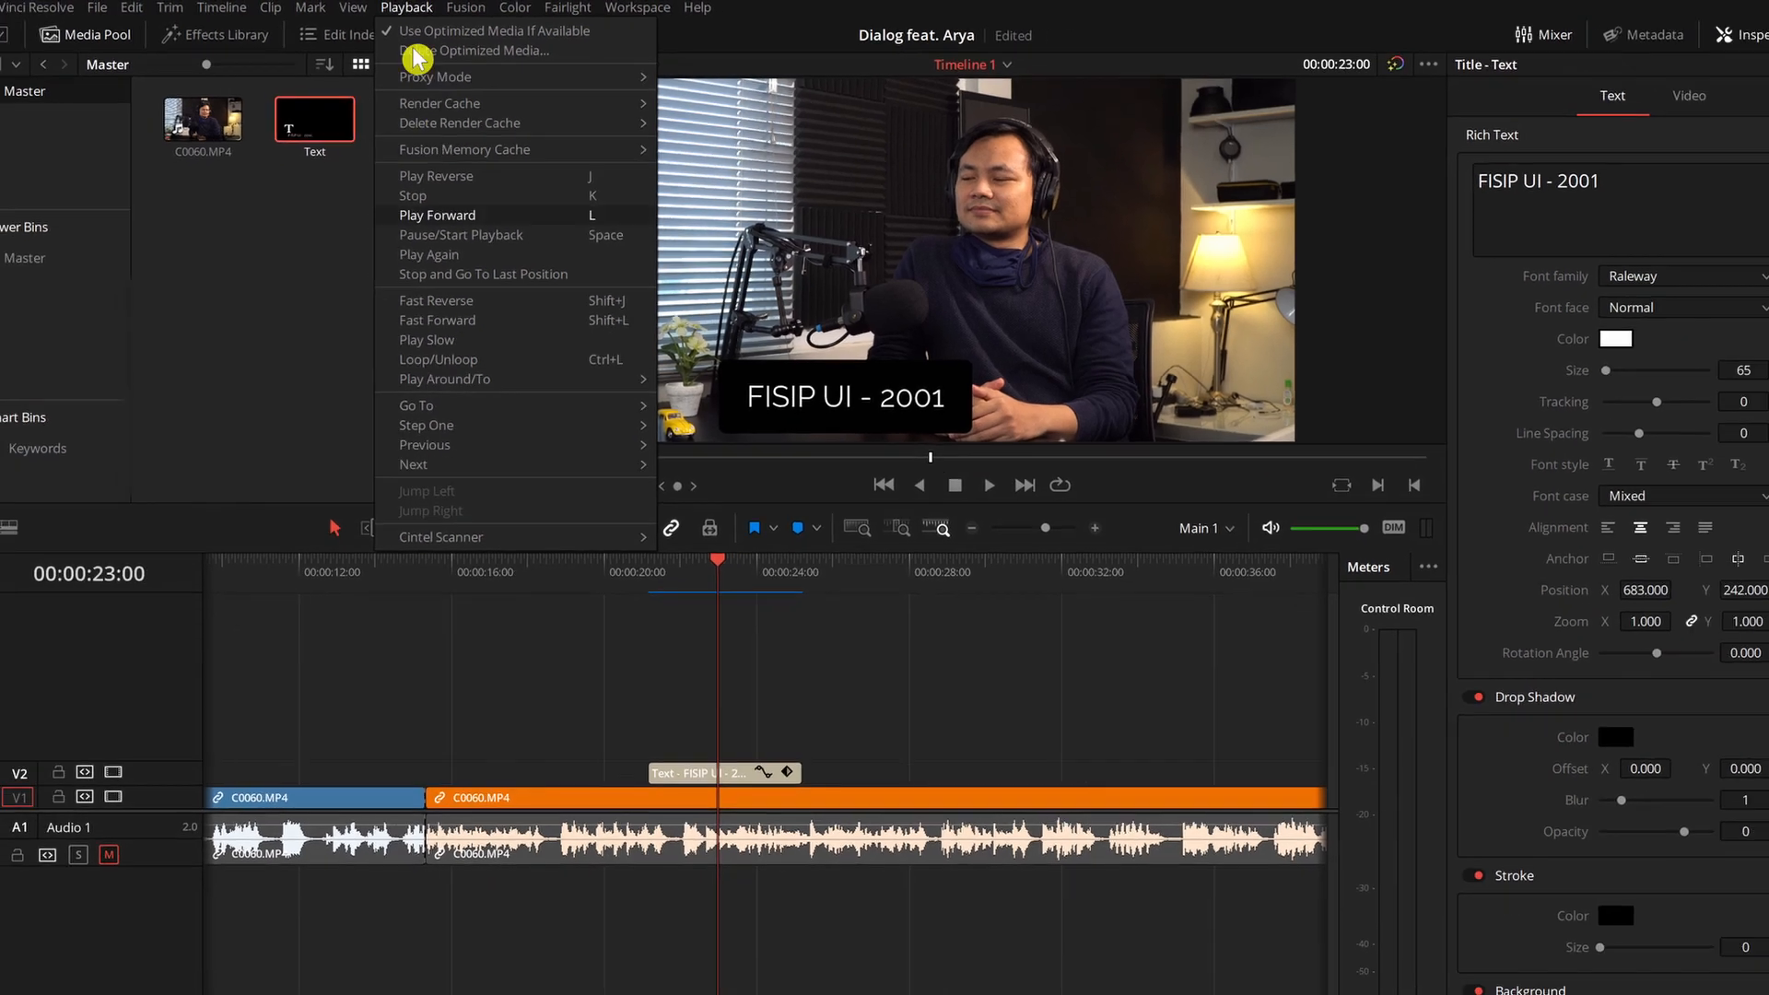
key(Escape)
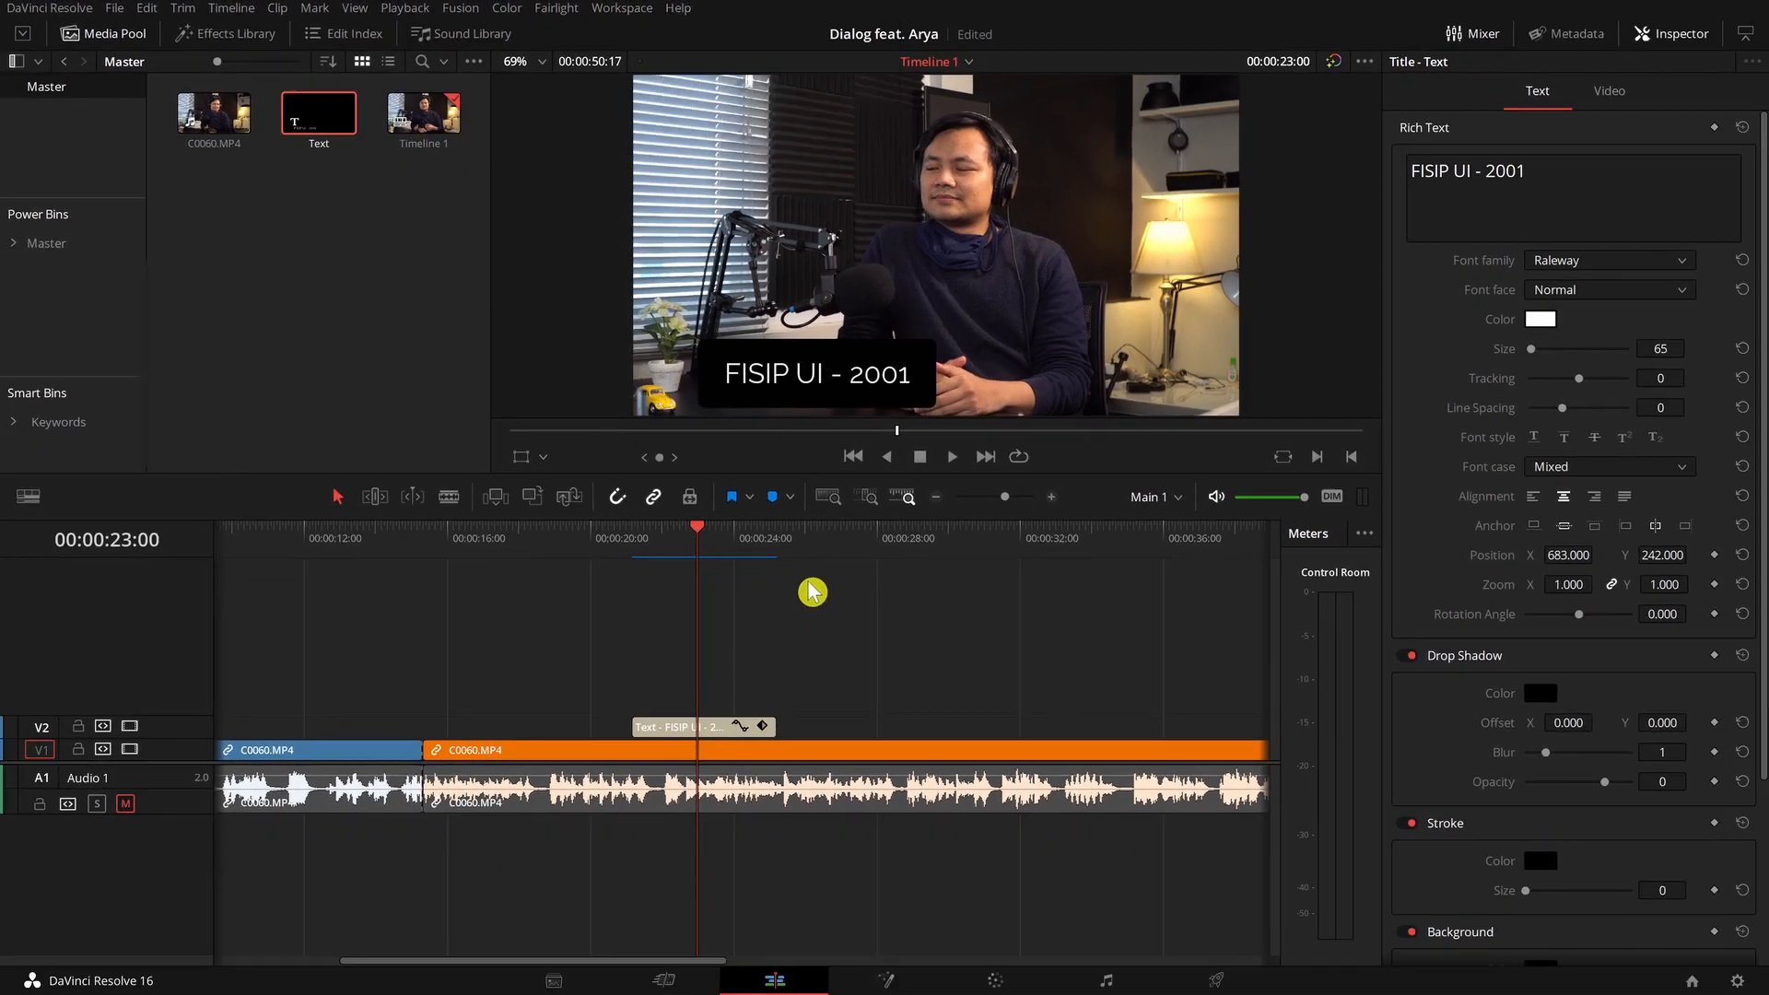
Fit both C0060.MP4 clips in the timeline view and look at the Media page before returning to the Edit page
key(ctrl+minus)
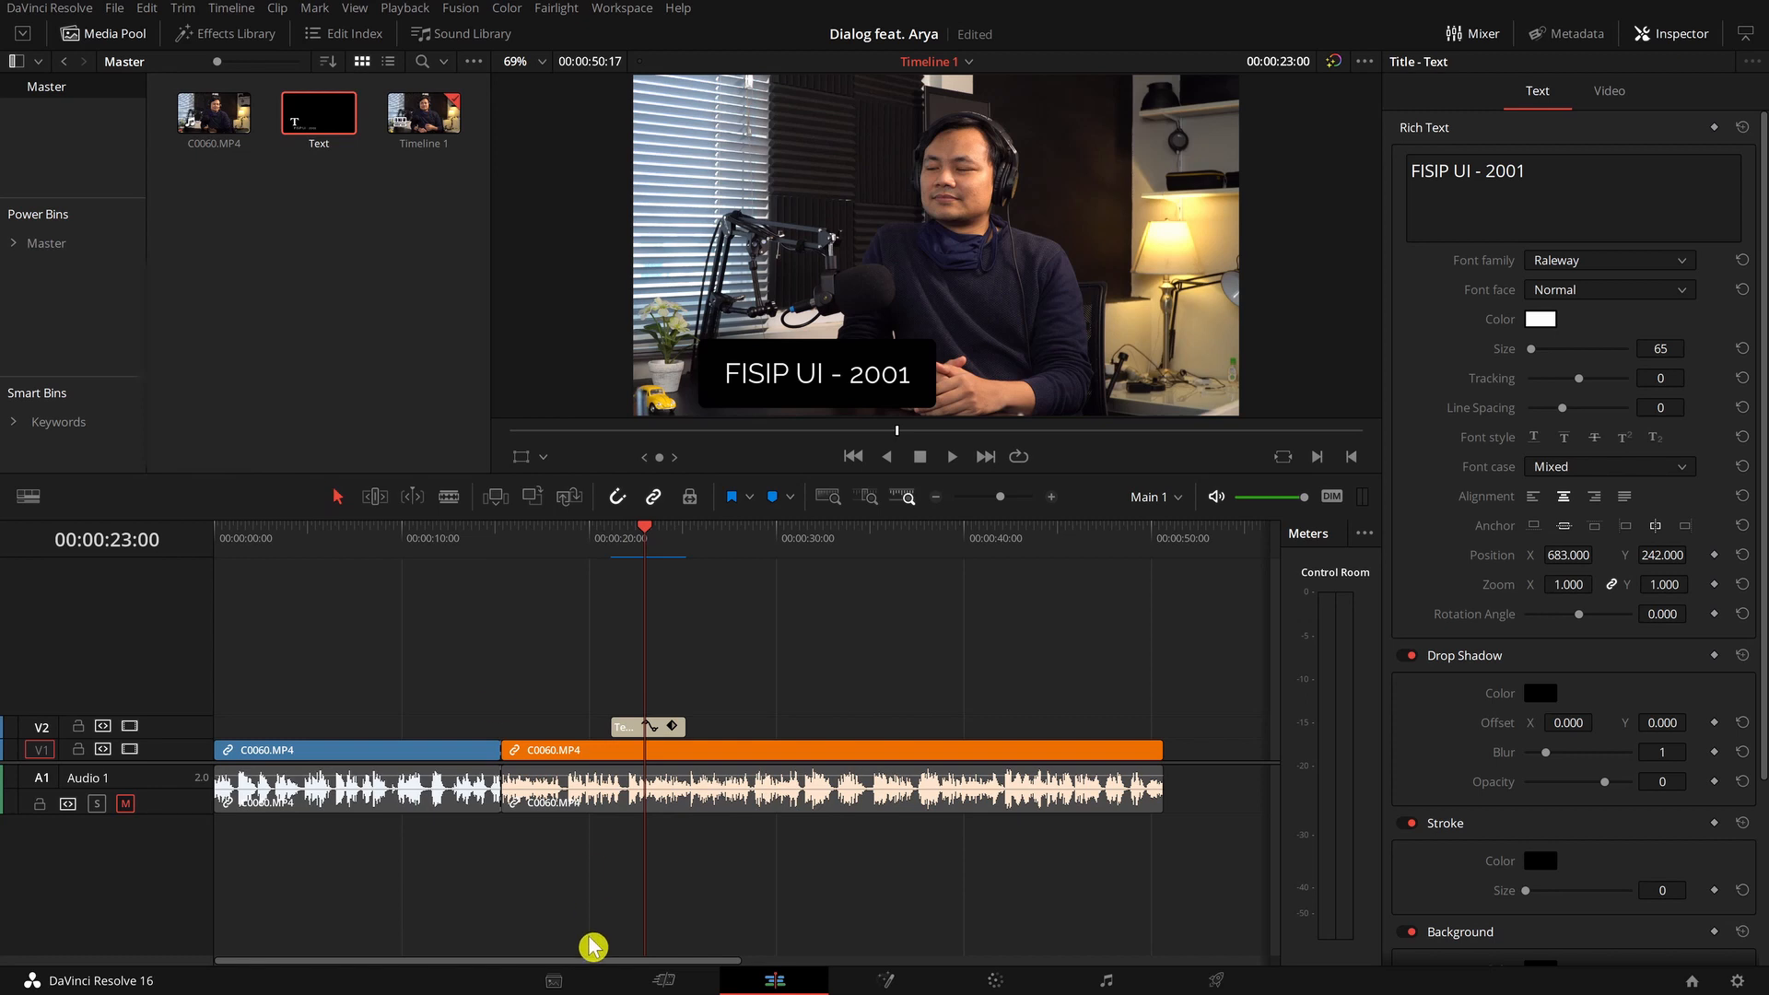
click(554, 980)
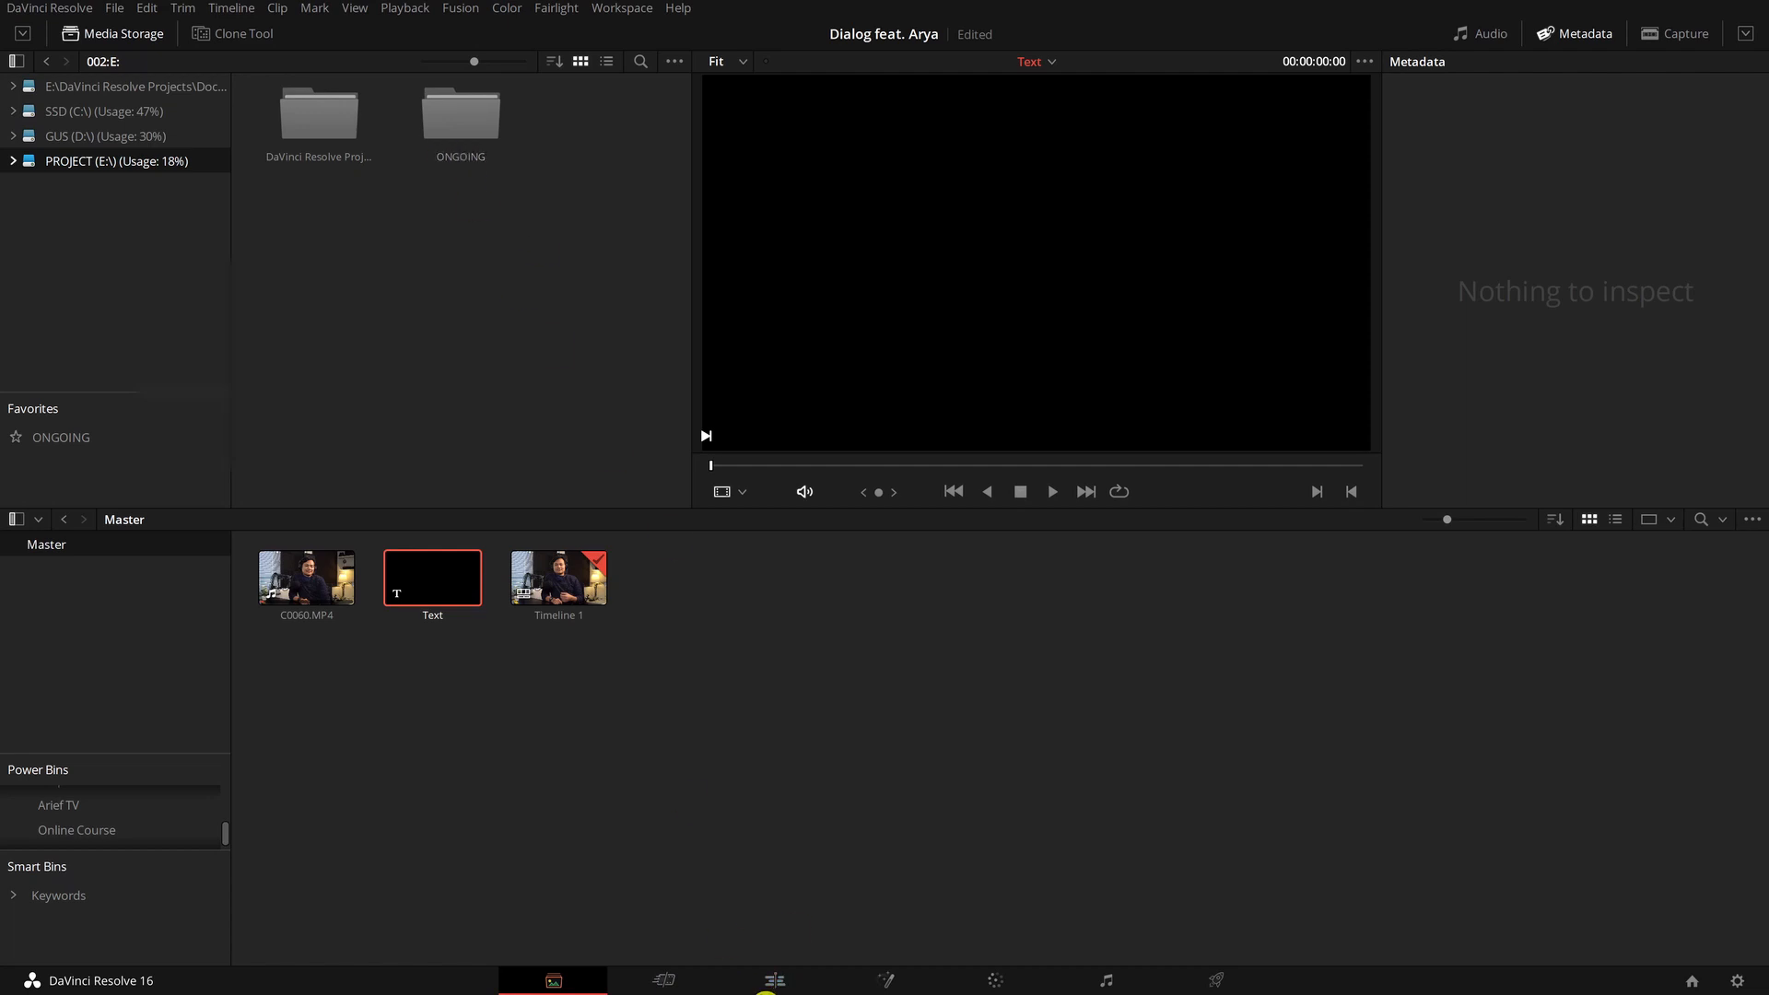
click(777, 982)
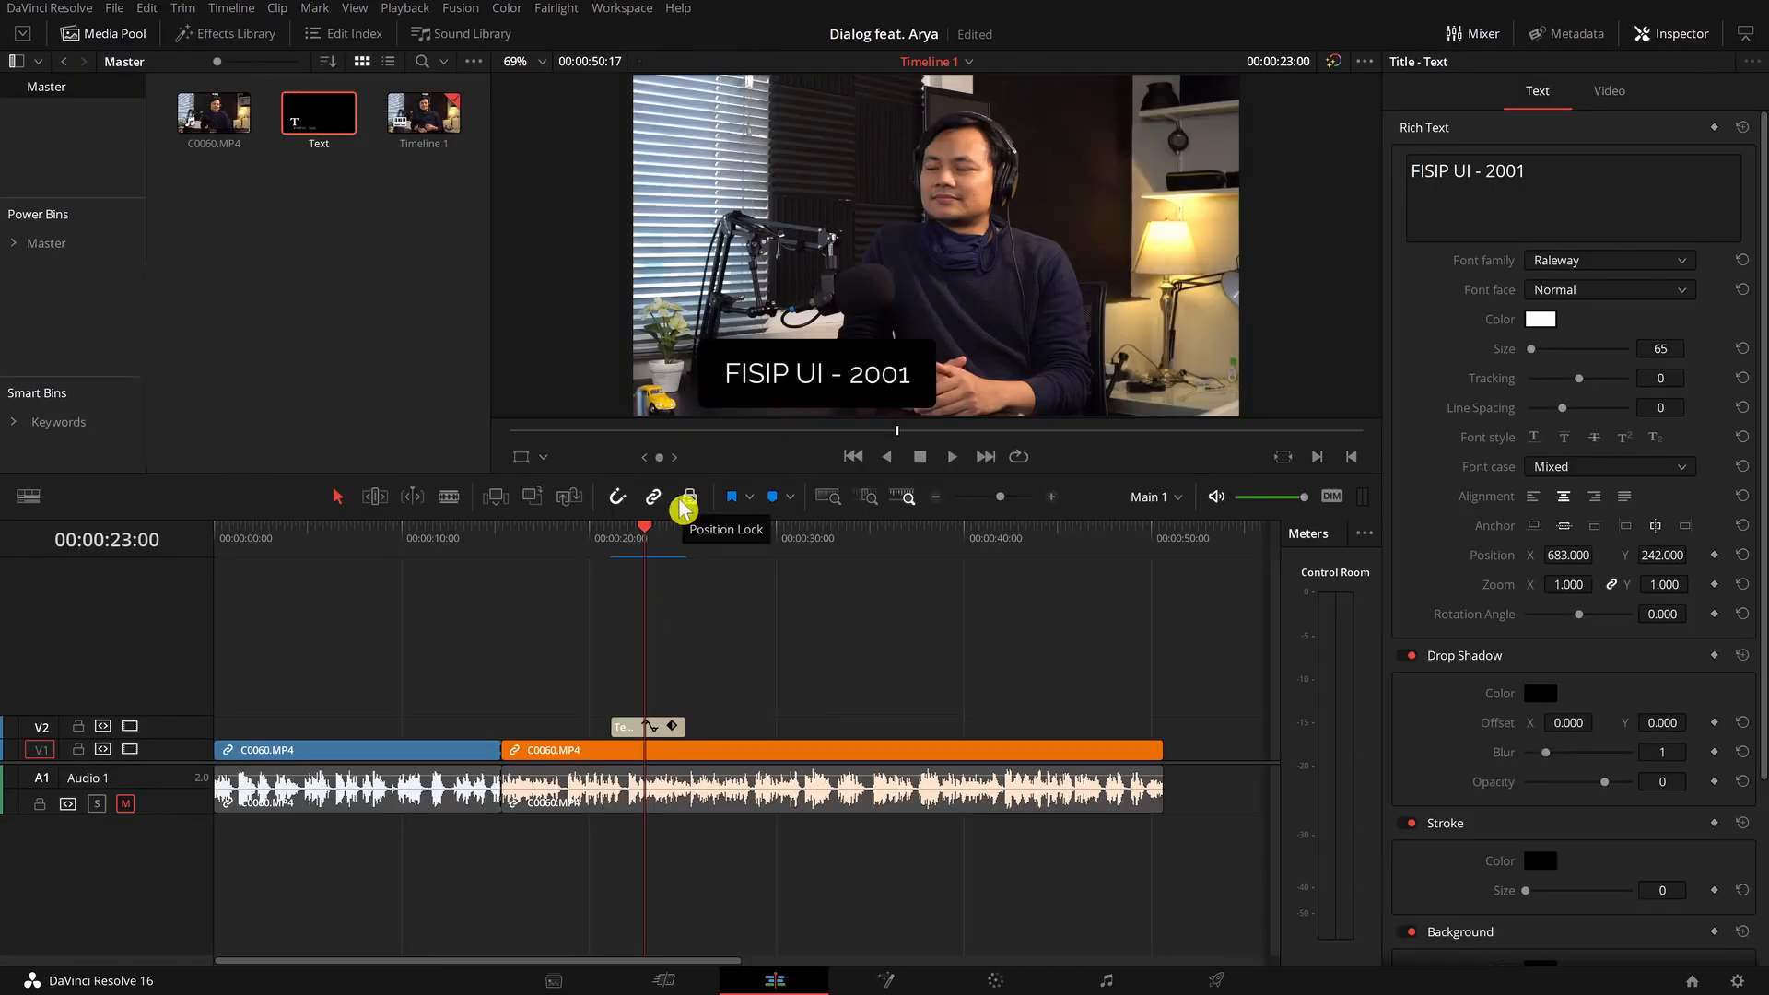
Compare the orange C0060.MP4 clip with the cached title by scrubbing between them, ending at 00:00:22:21
click(647, 533)
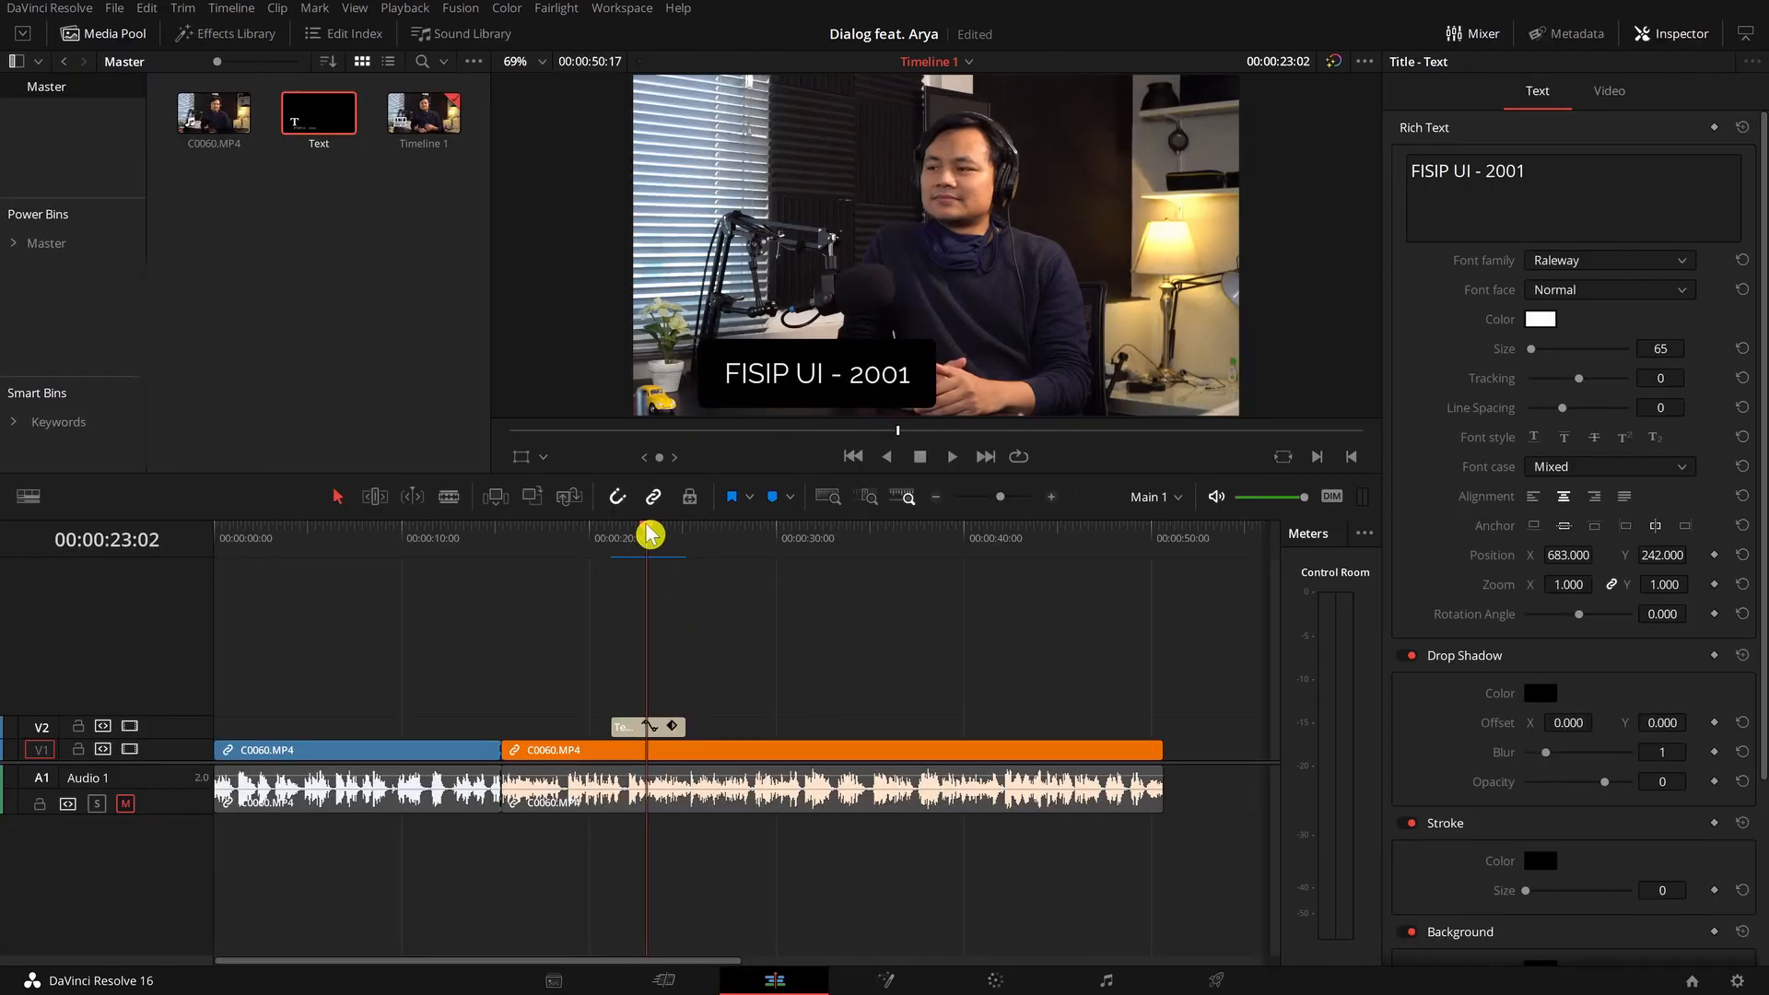
click(787, 754)
drag(709, 560, 730, 562)
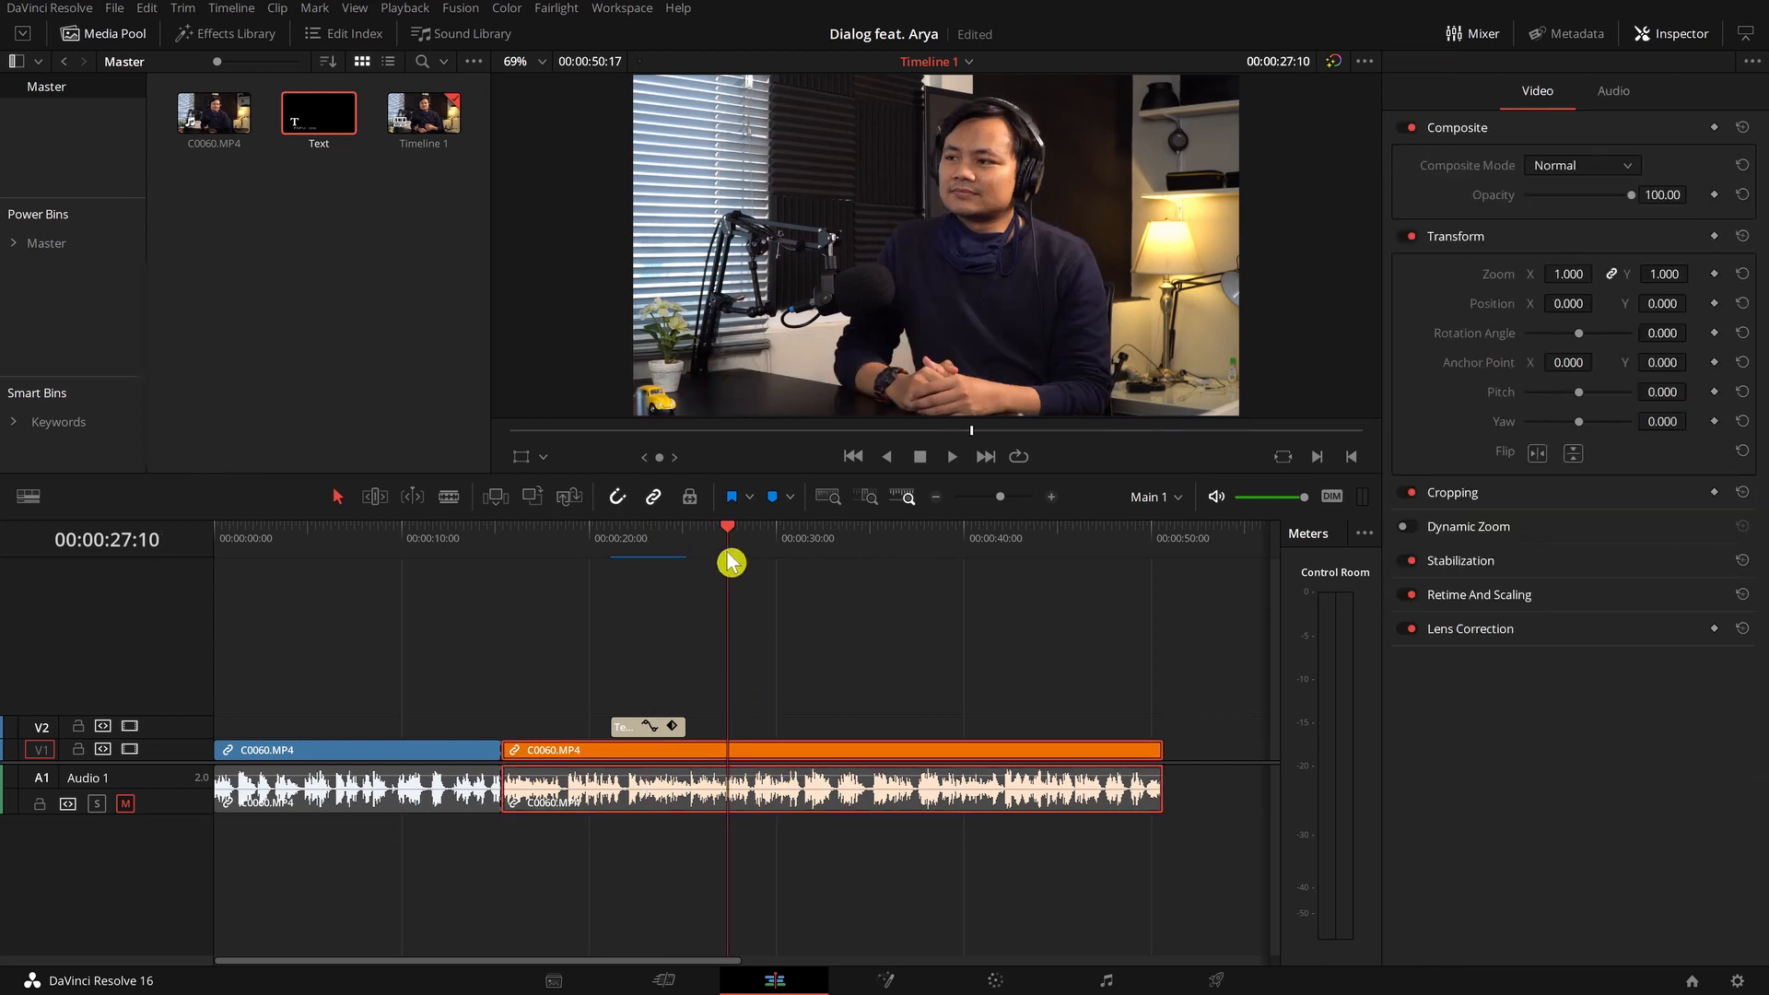
click(644, 534)
click(744, 649)
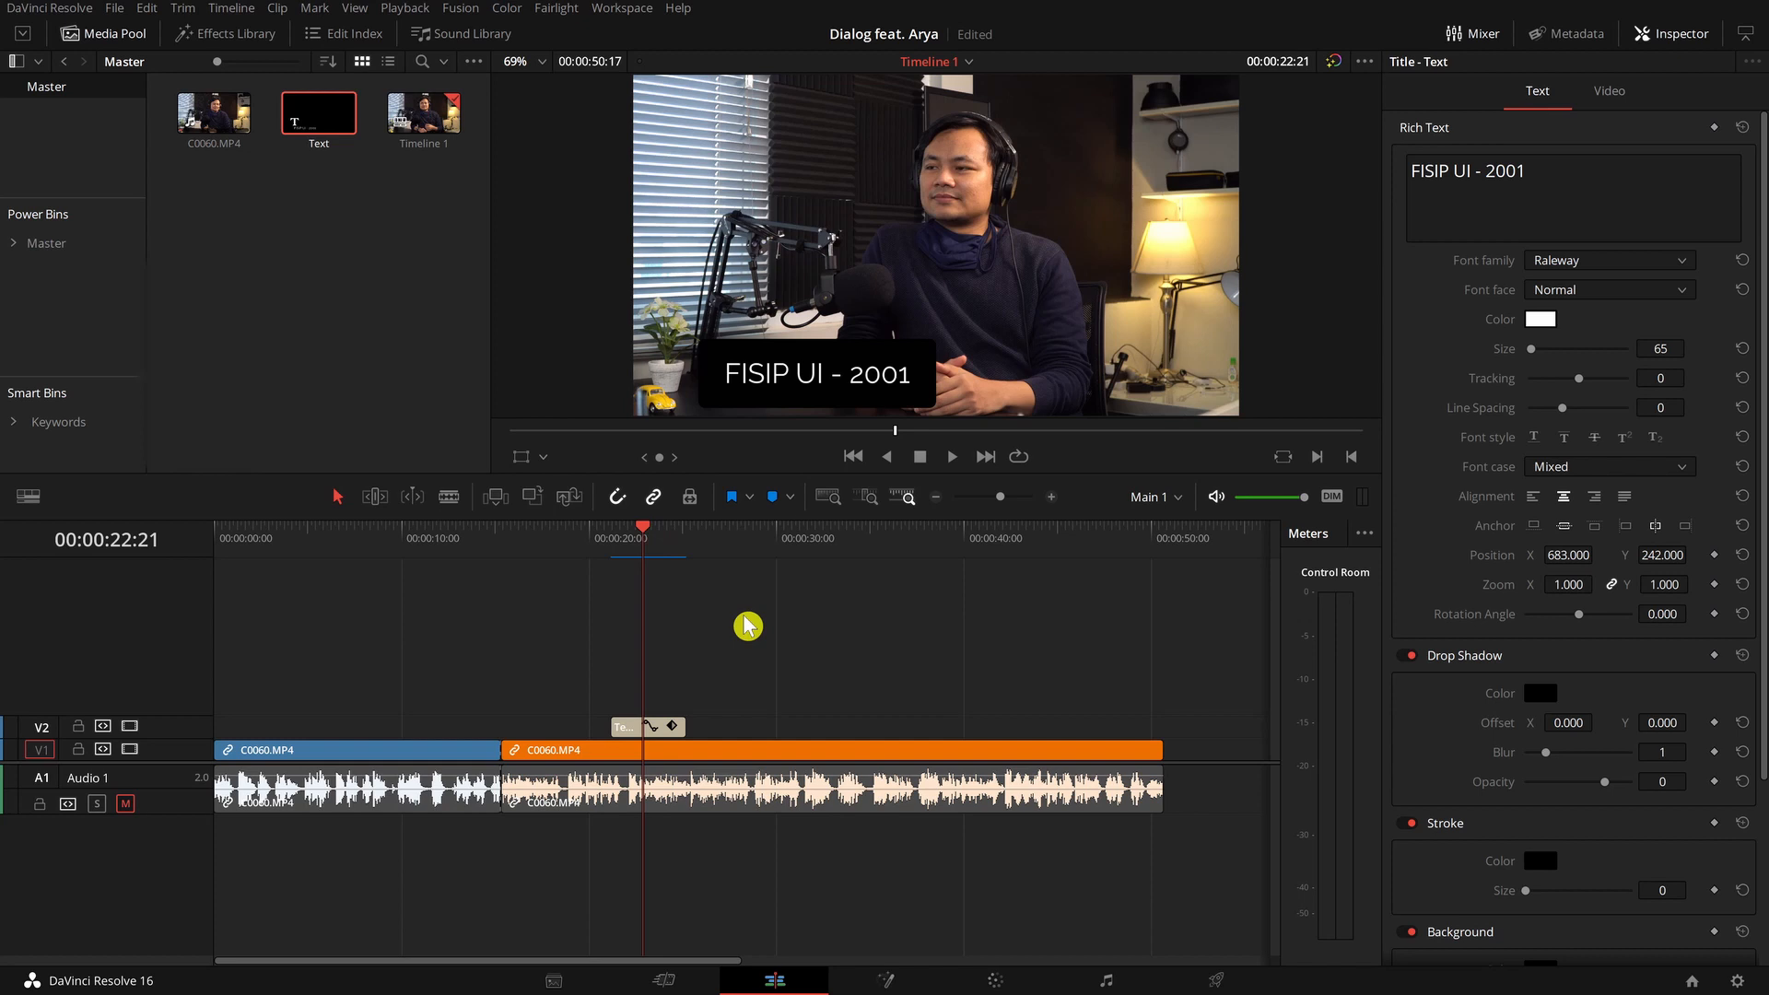
View the available render cache modes in the playback options
click(410, 8)
mouse_move(540, 109)
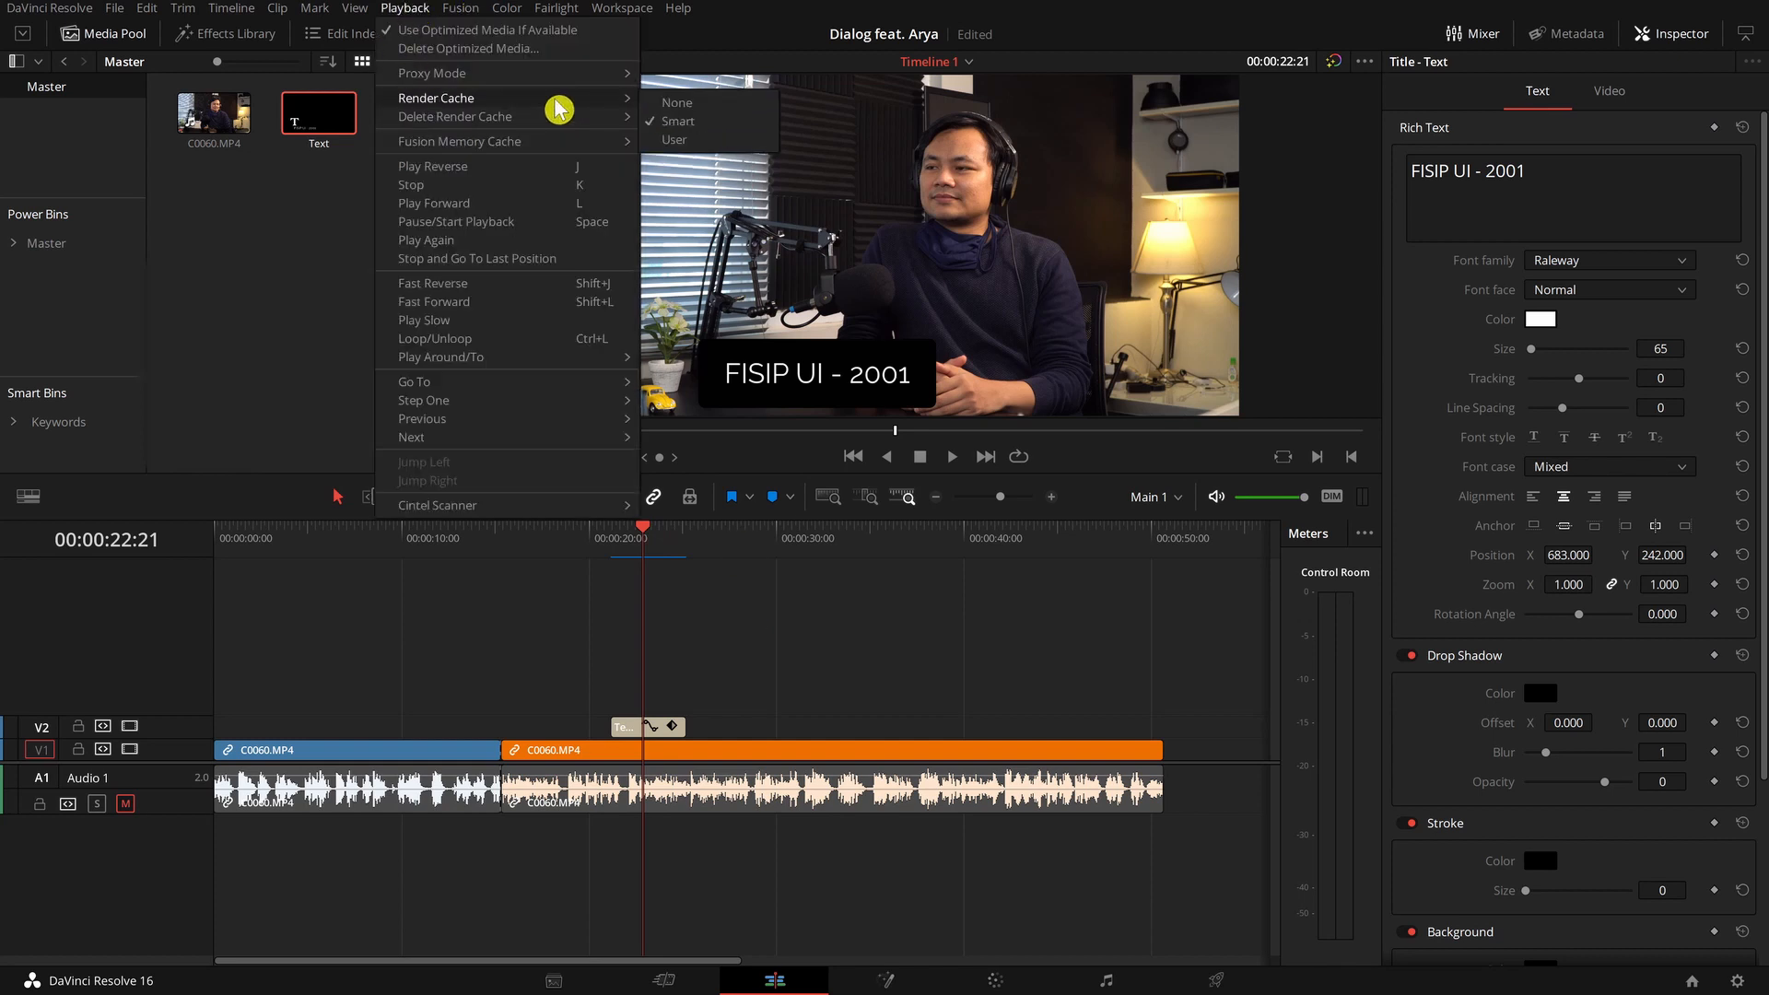
click(801, 646)
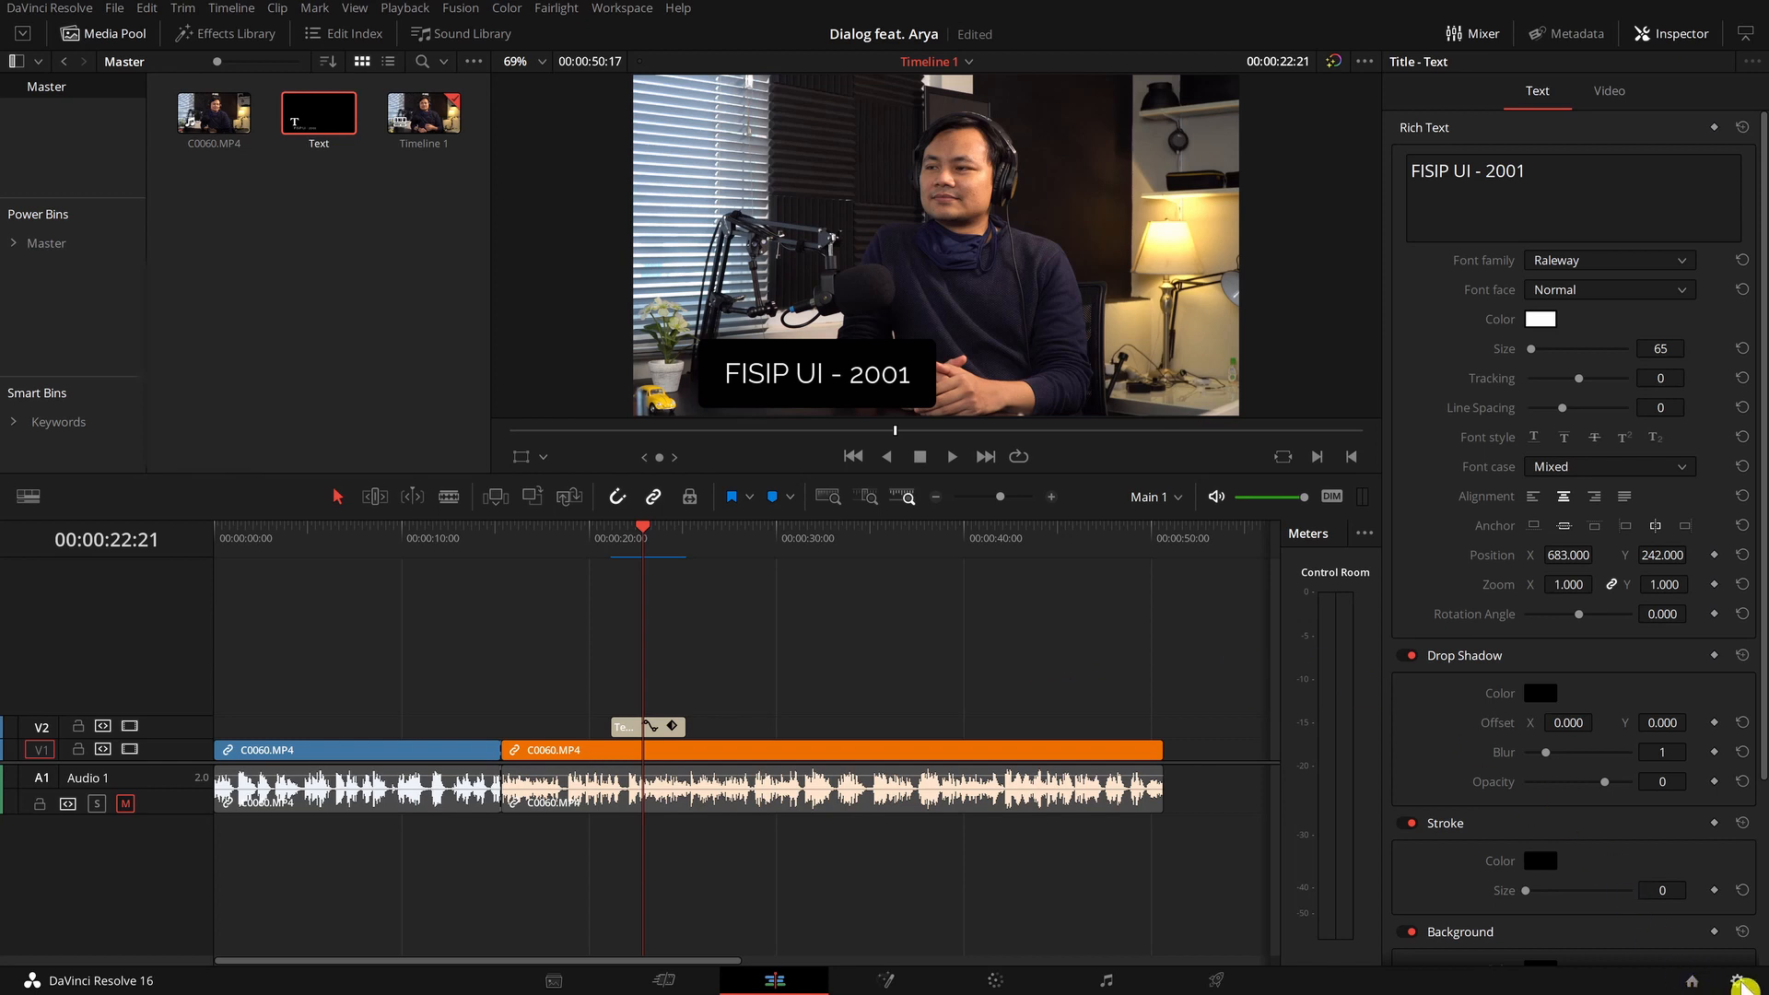
Examine the Optimized Media and Render Cache options and the cache files location in the project's Master Settings
click(1737, 981)
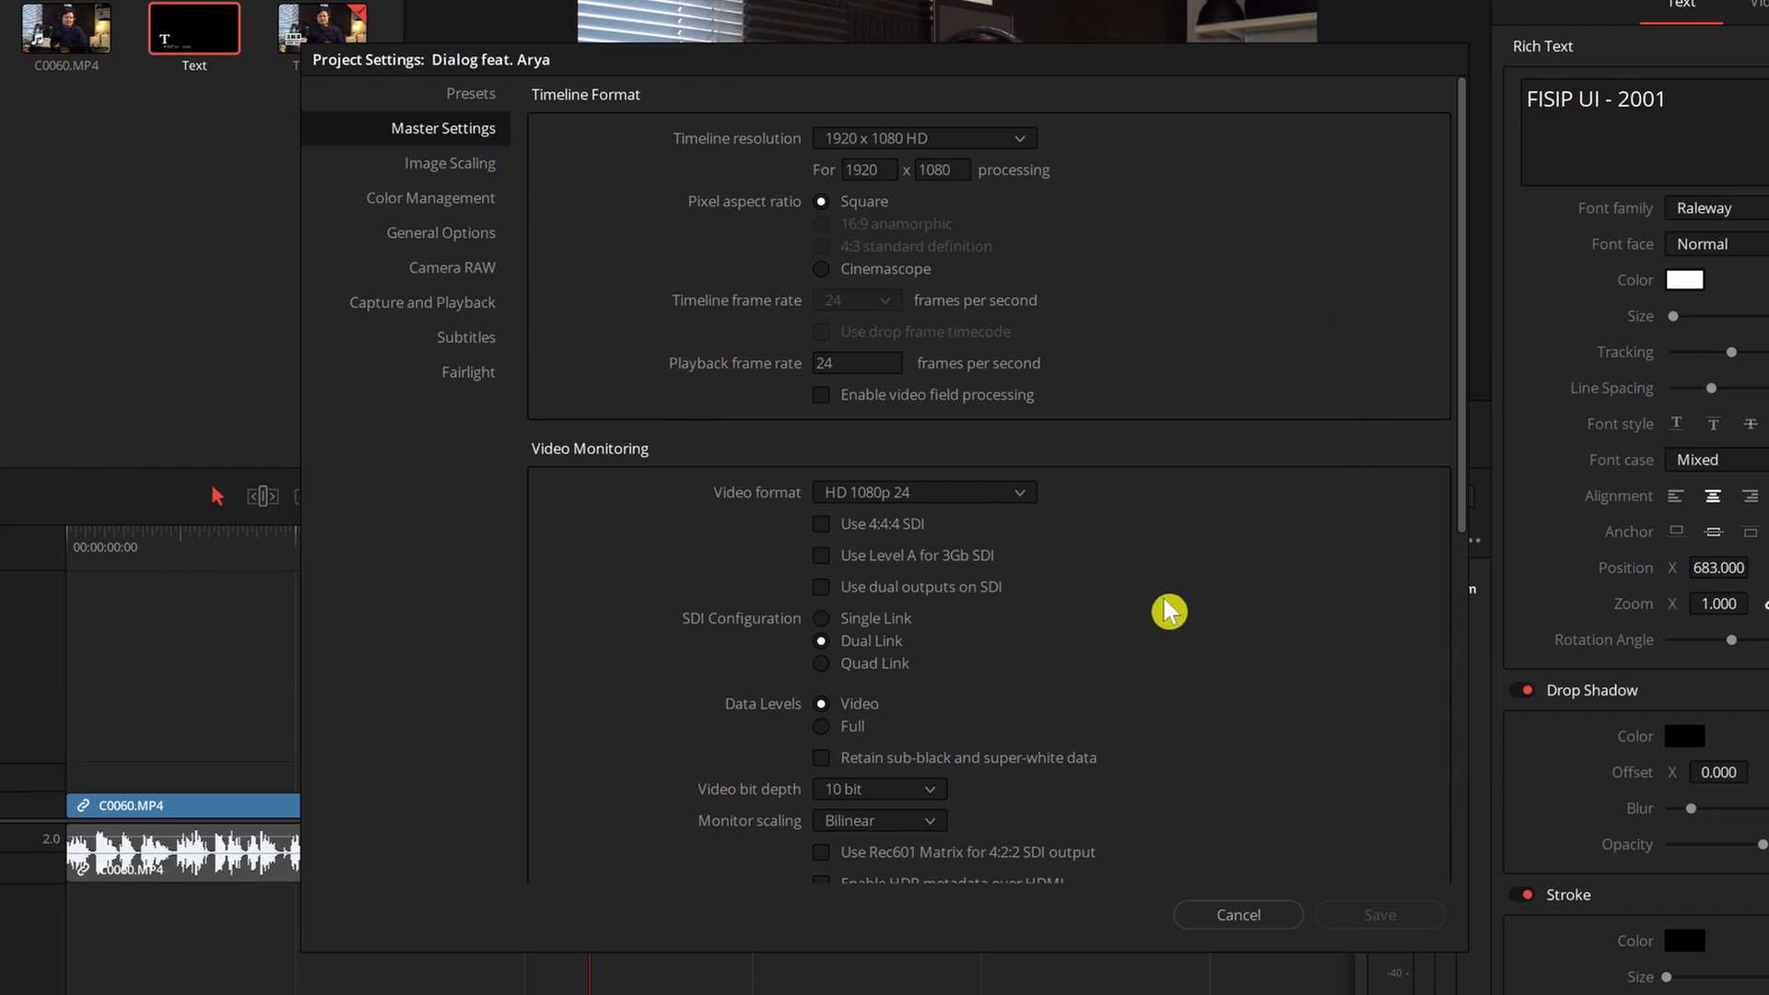
scroll(1168, 611, down, 1)
scroll(1168, 611, down, 6)
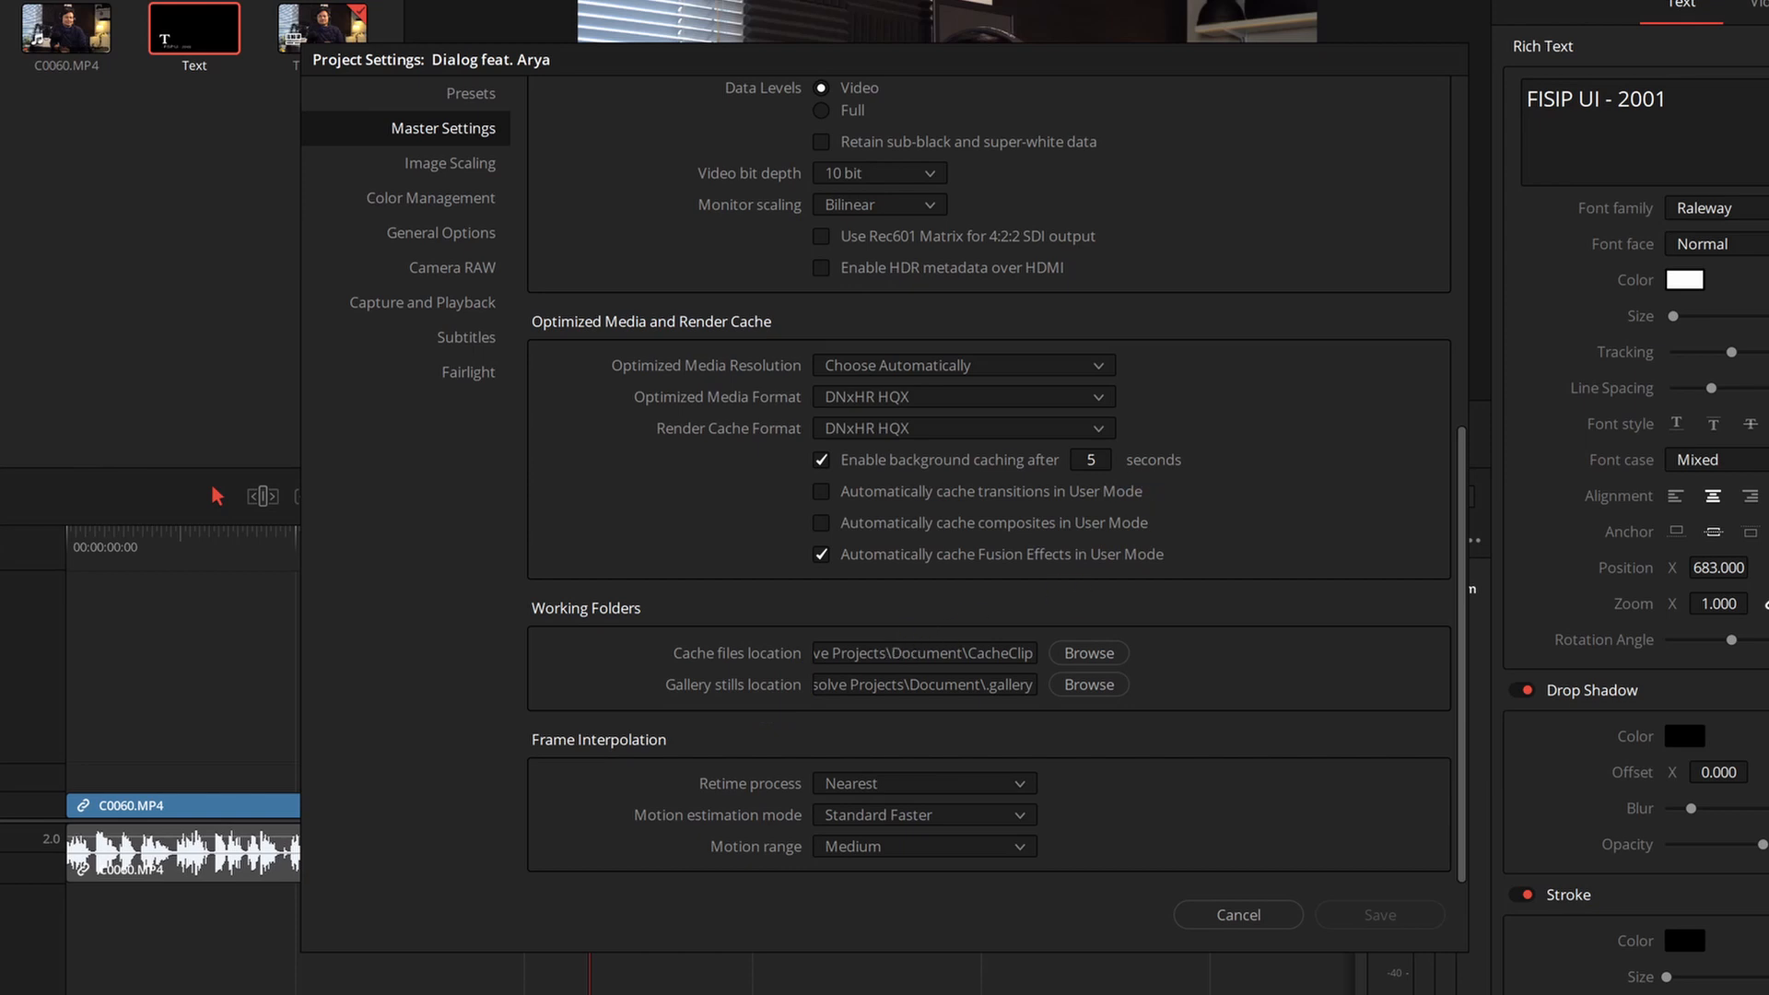
click(958, 652)
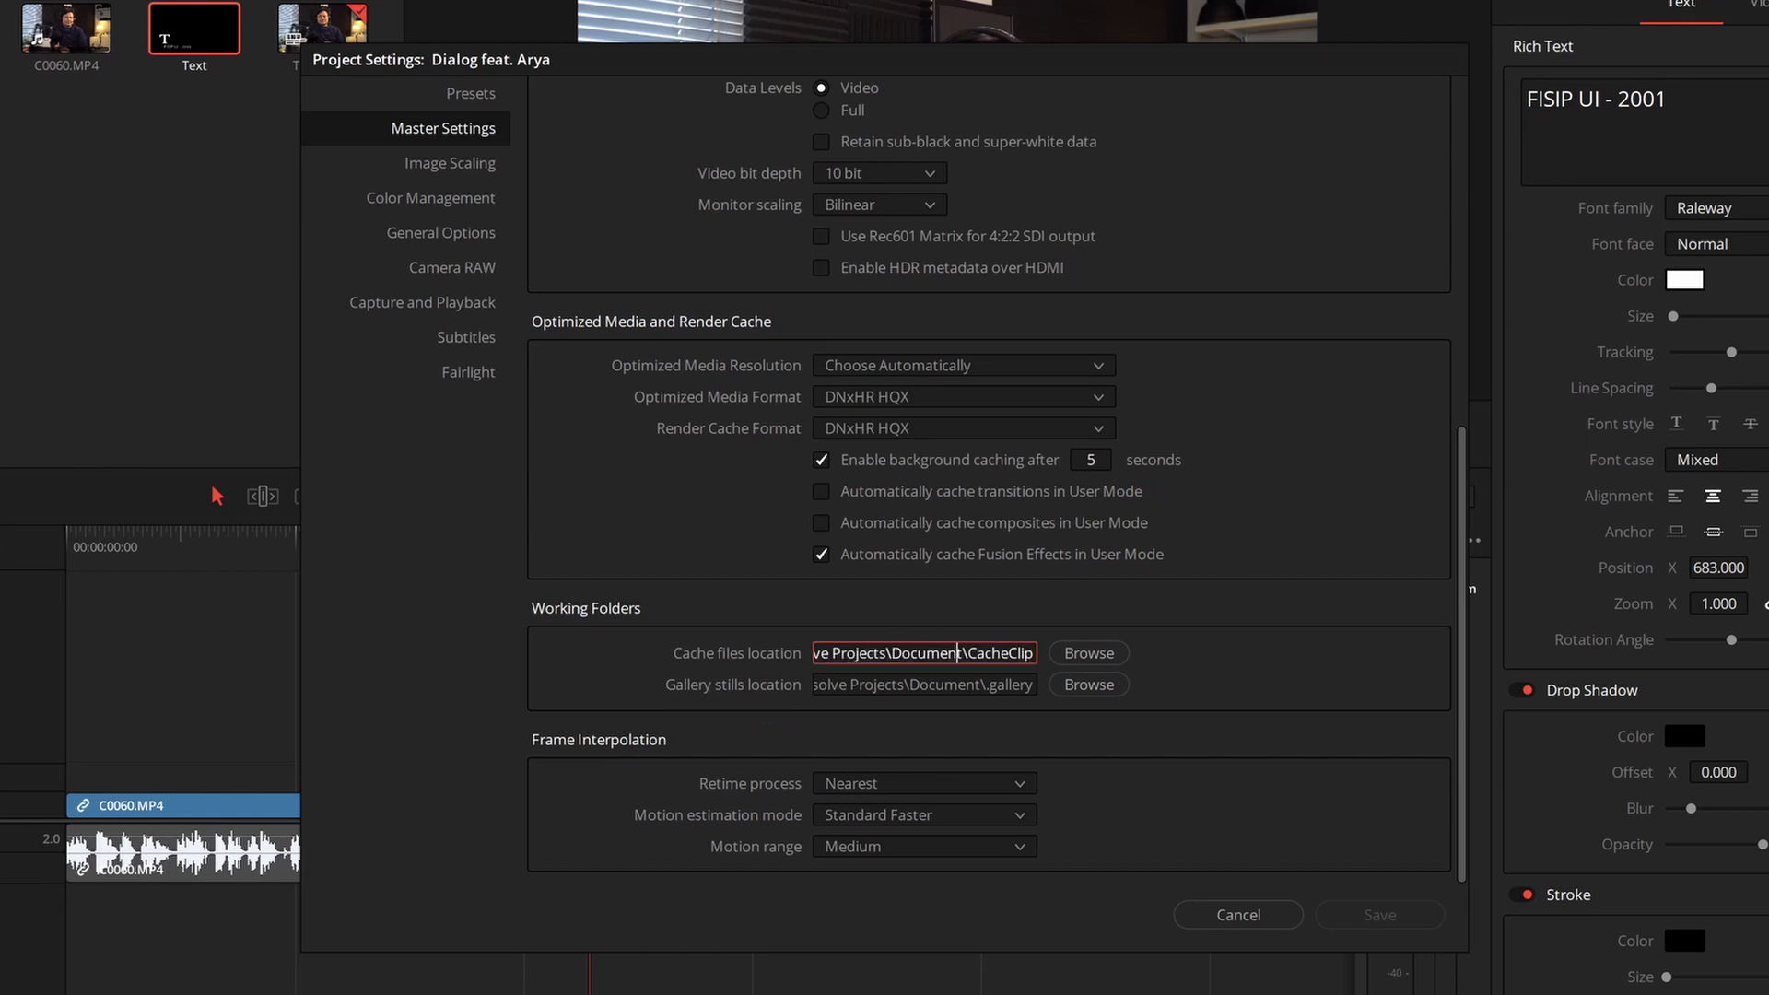
click(1090, 652)
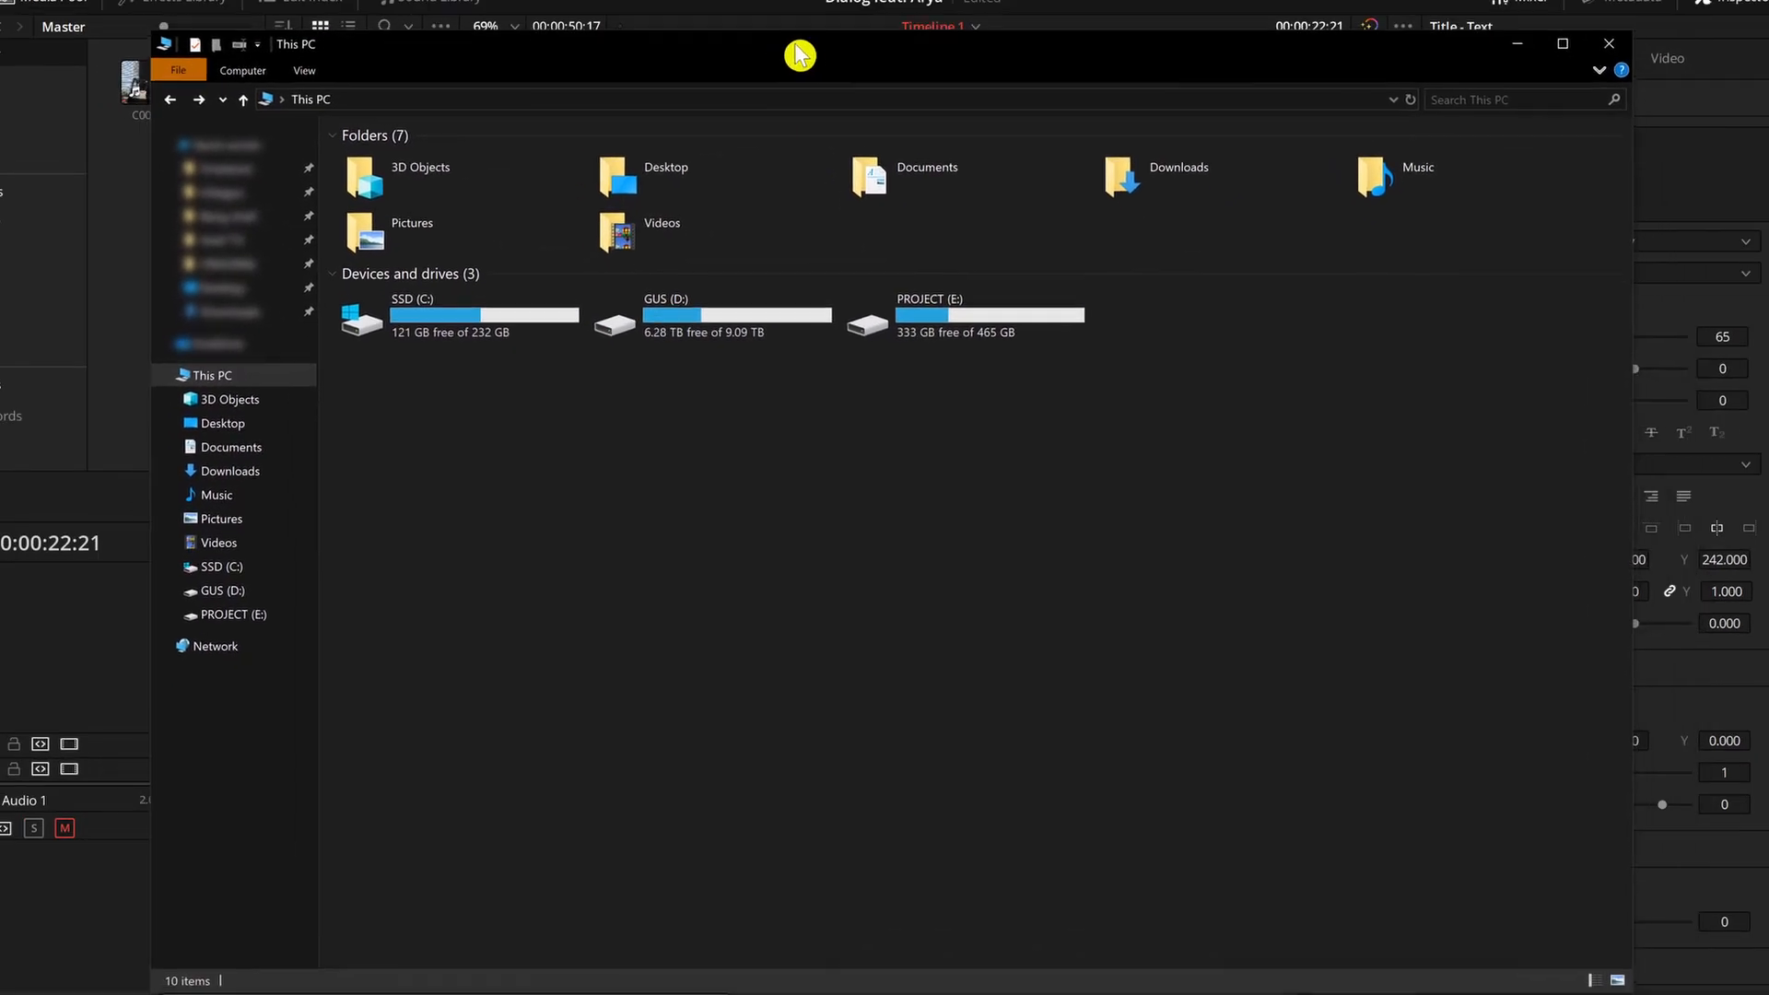
In File Explorer, open the Document folder inside DaVinci Resolve Projects on the PROJECT (E:) drive
drag(797, 55, 778, 45)
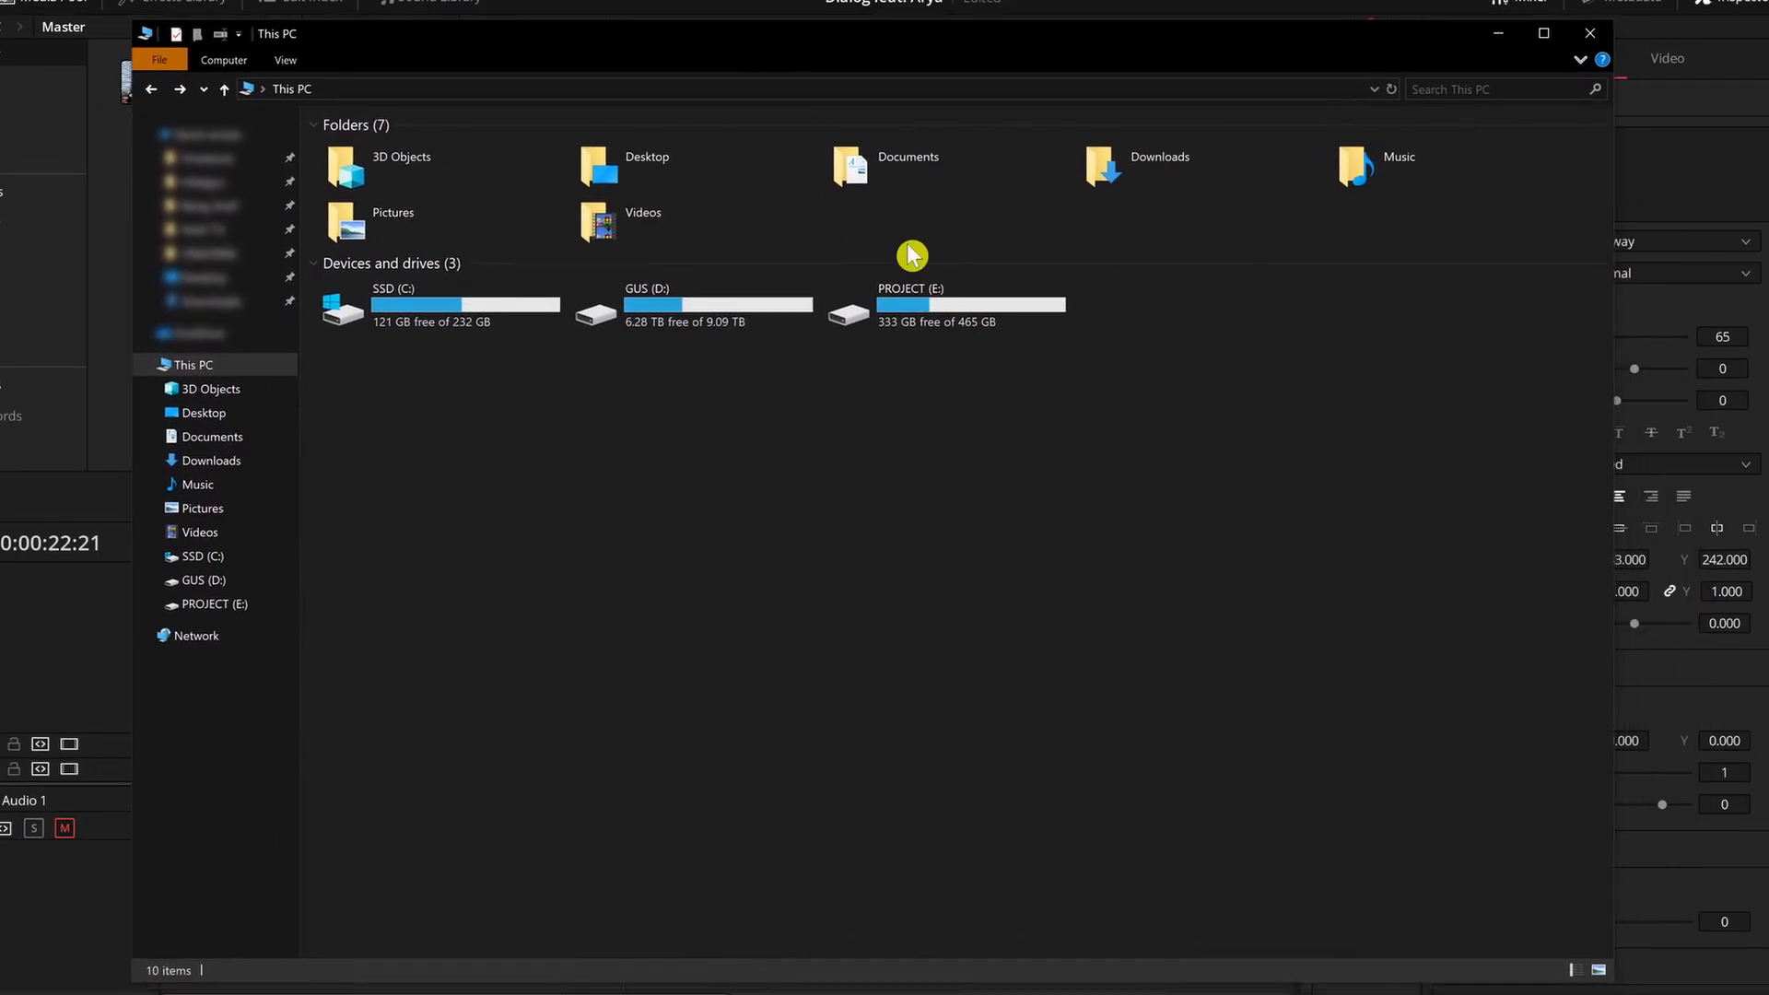
double_click(971, 309)
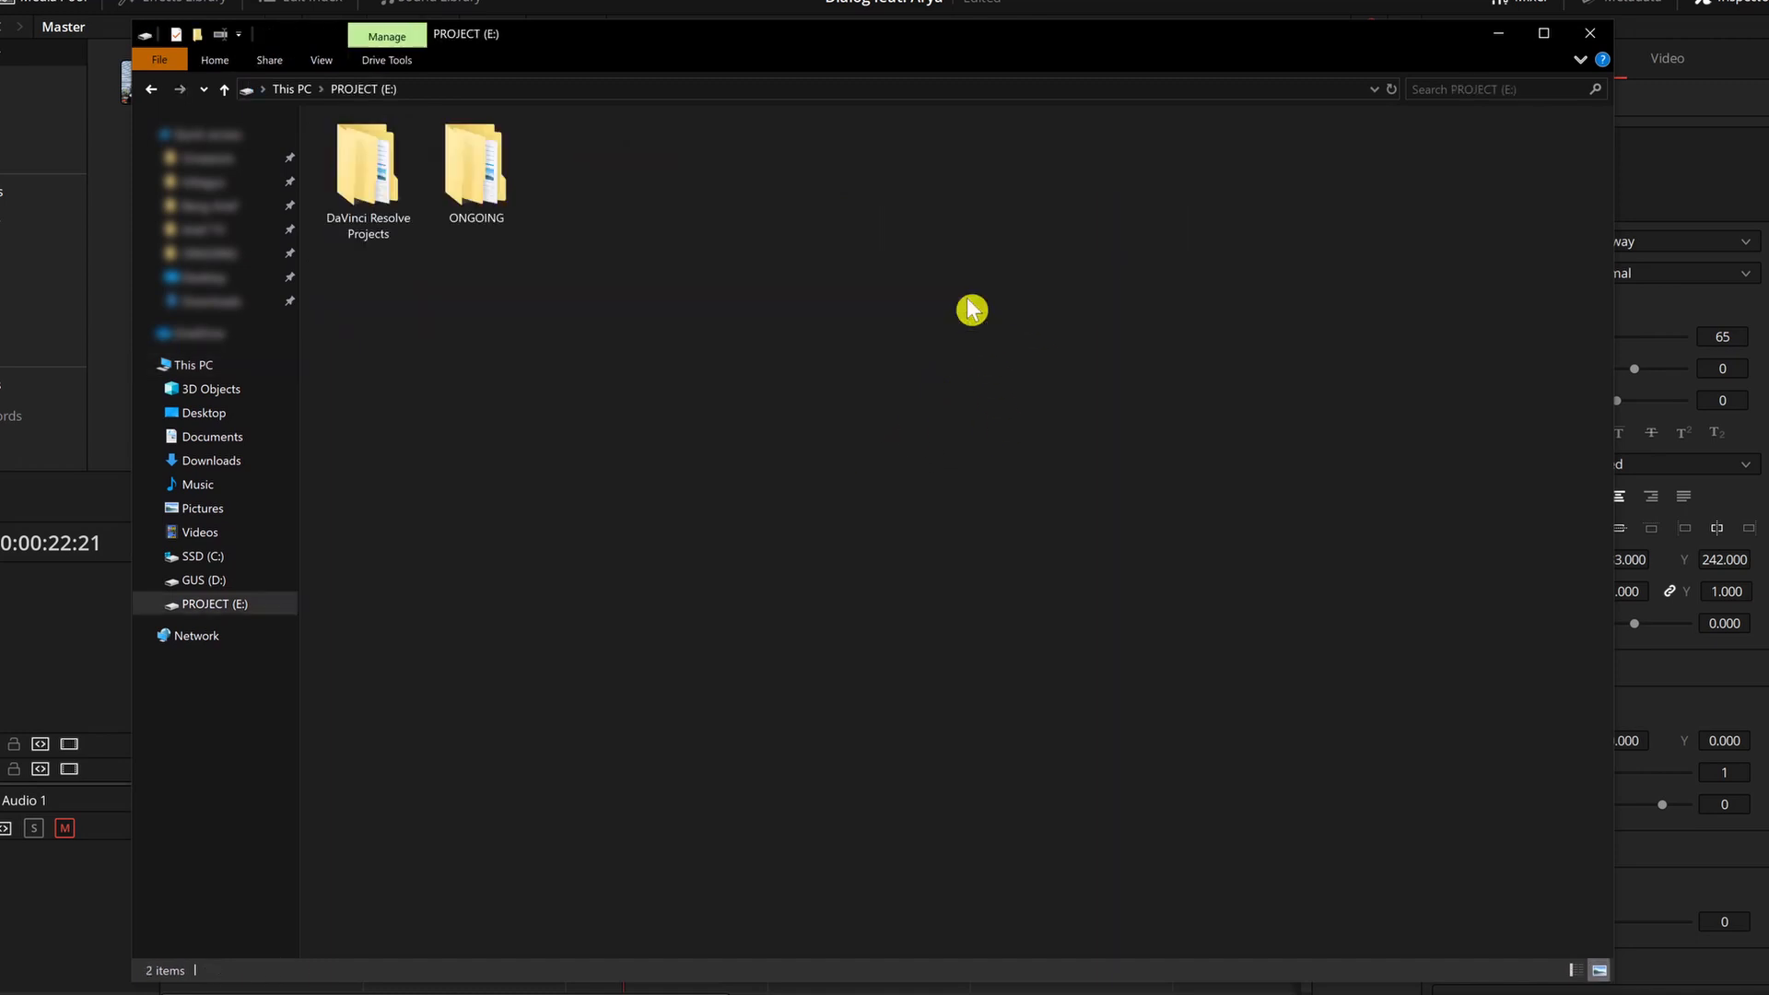
double_click(369, 175)
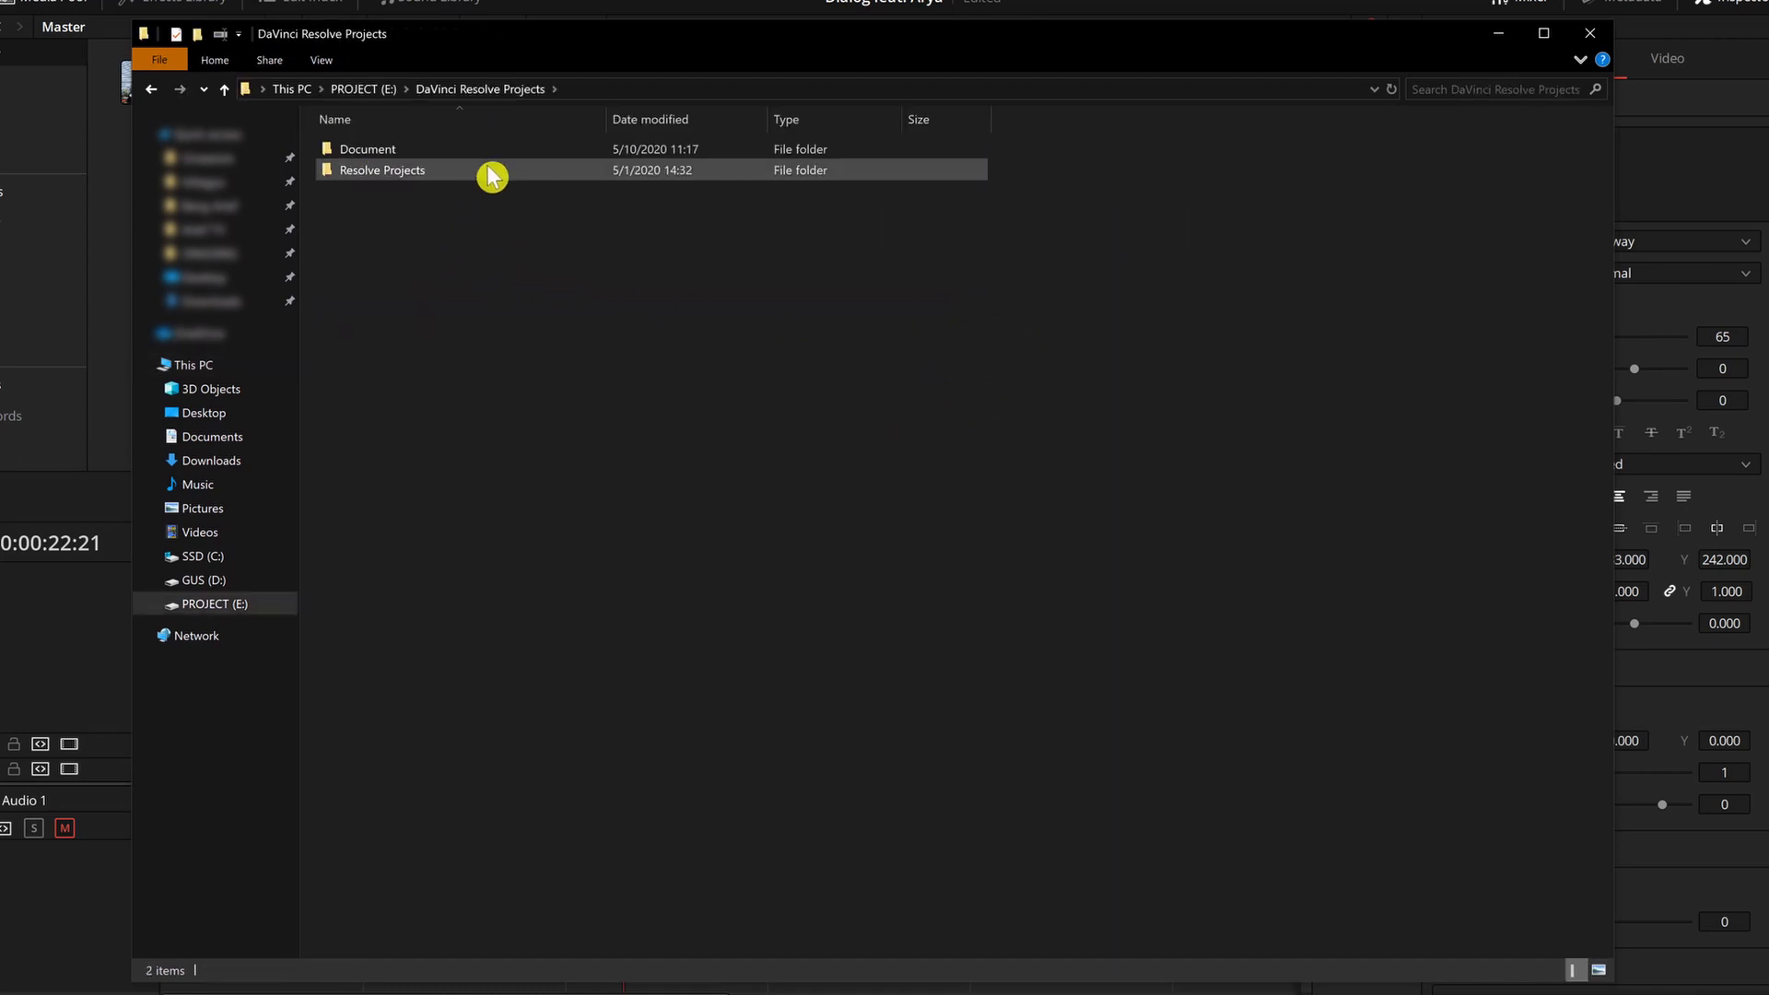
double_click(511, 152)
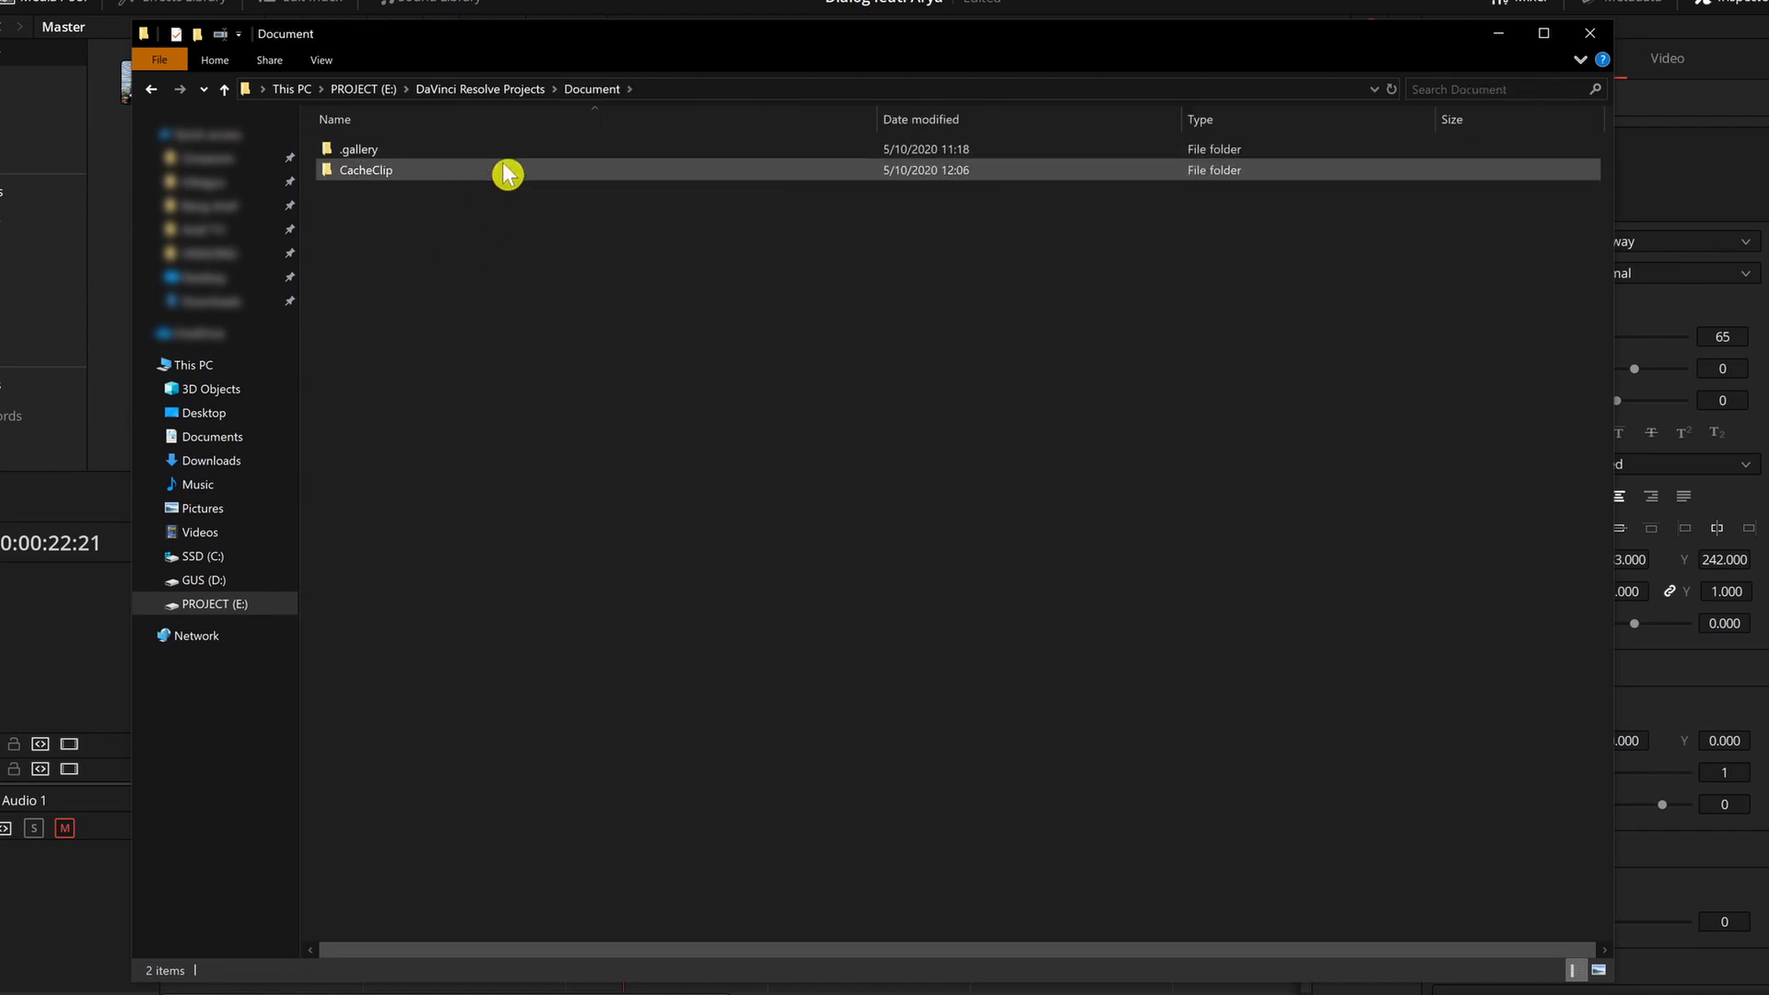
Check the CacheClip folder's size in its properties
click(448, 181)
right_click(447, 178)
click(573, 709)
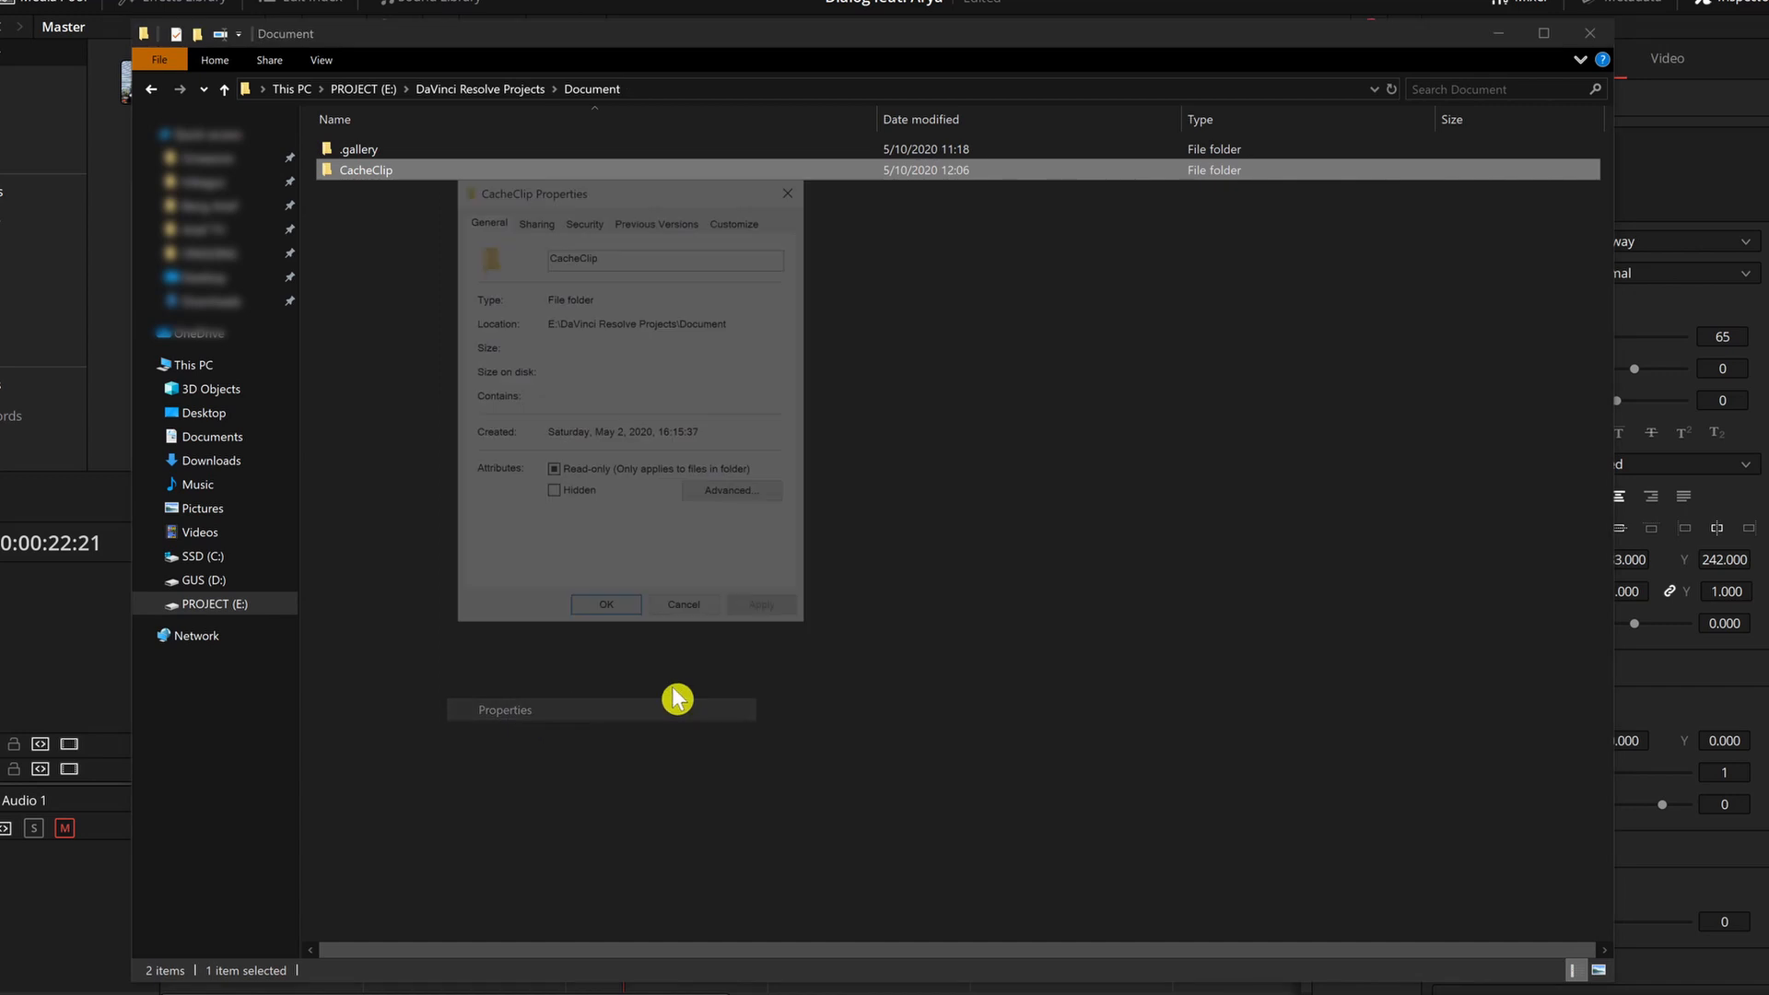
drag(633, 195, 842, 196)
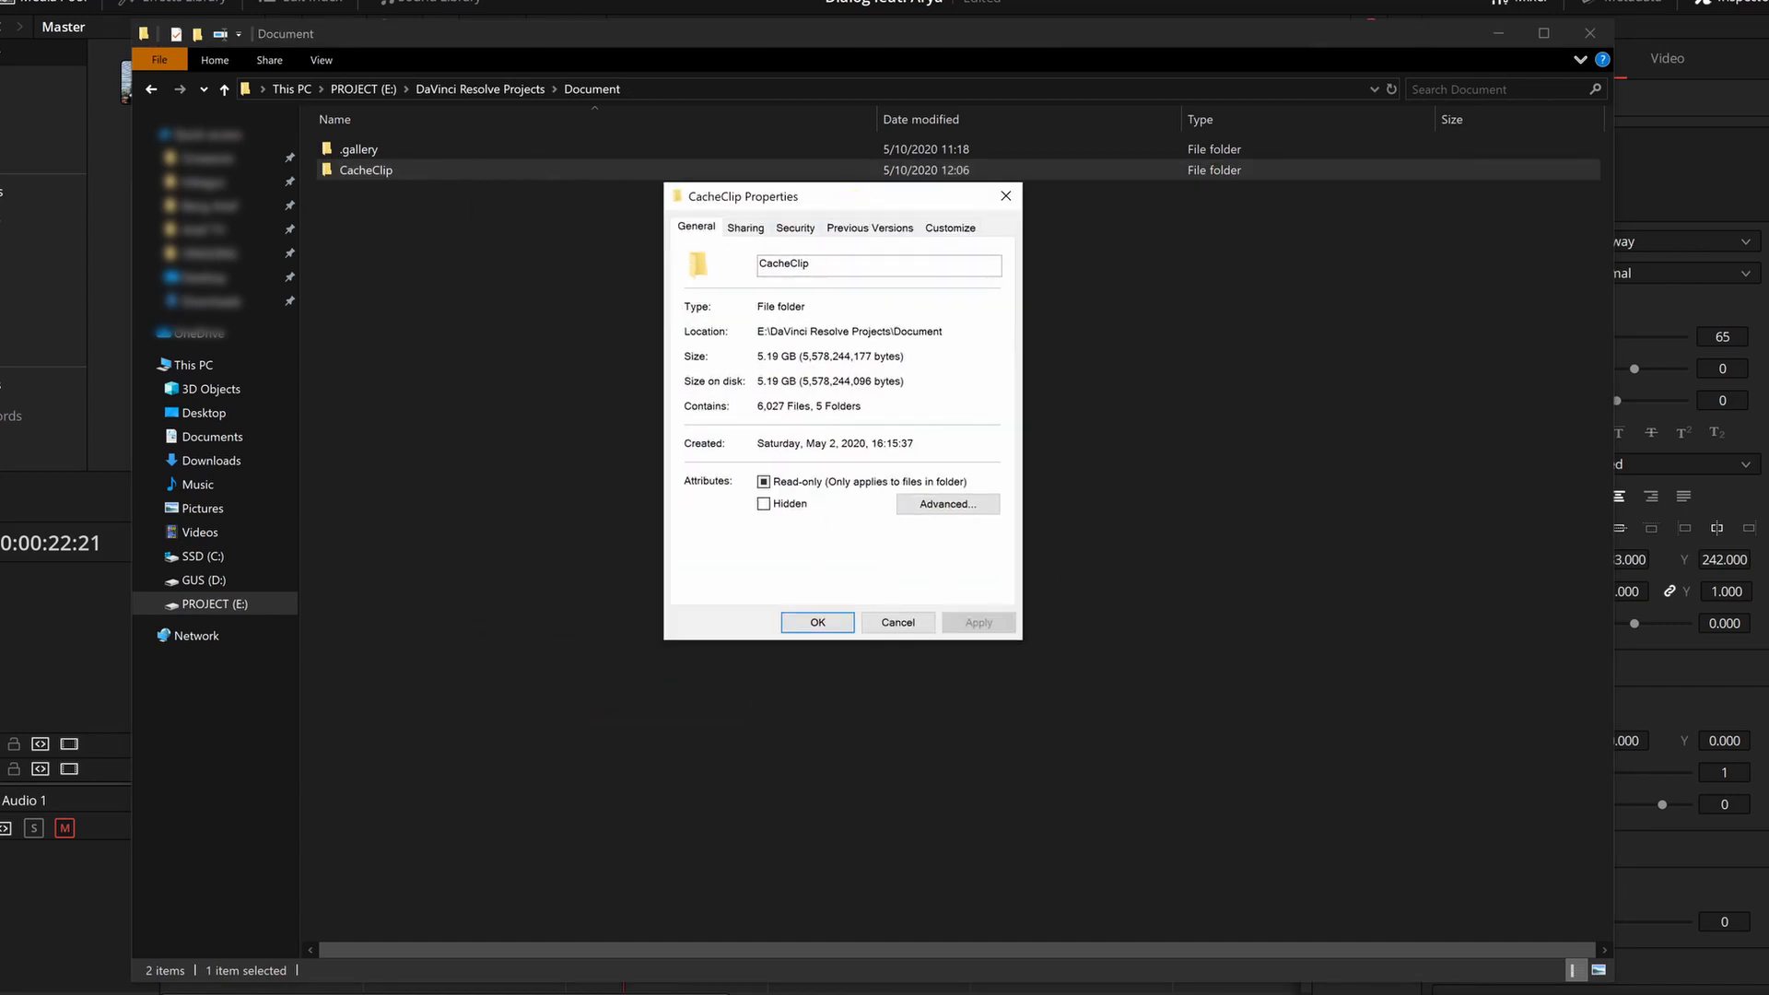
click(898, 623)
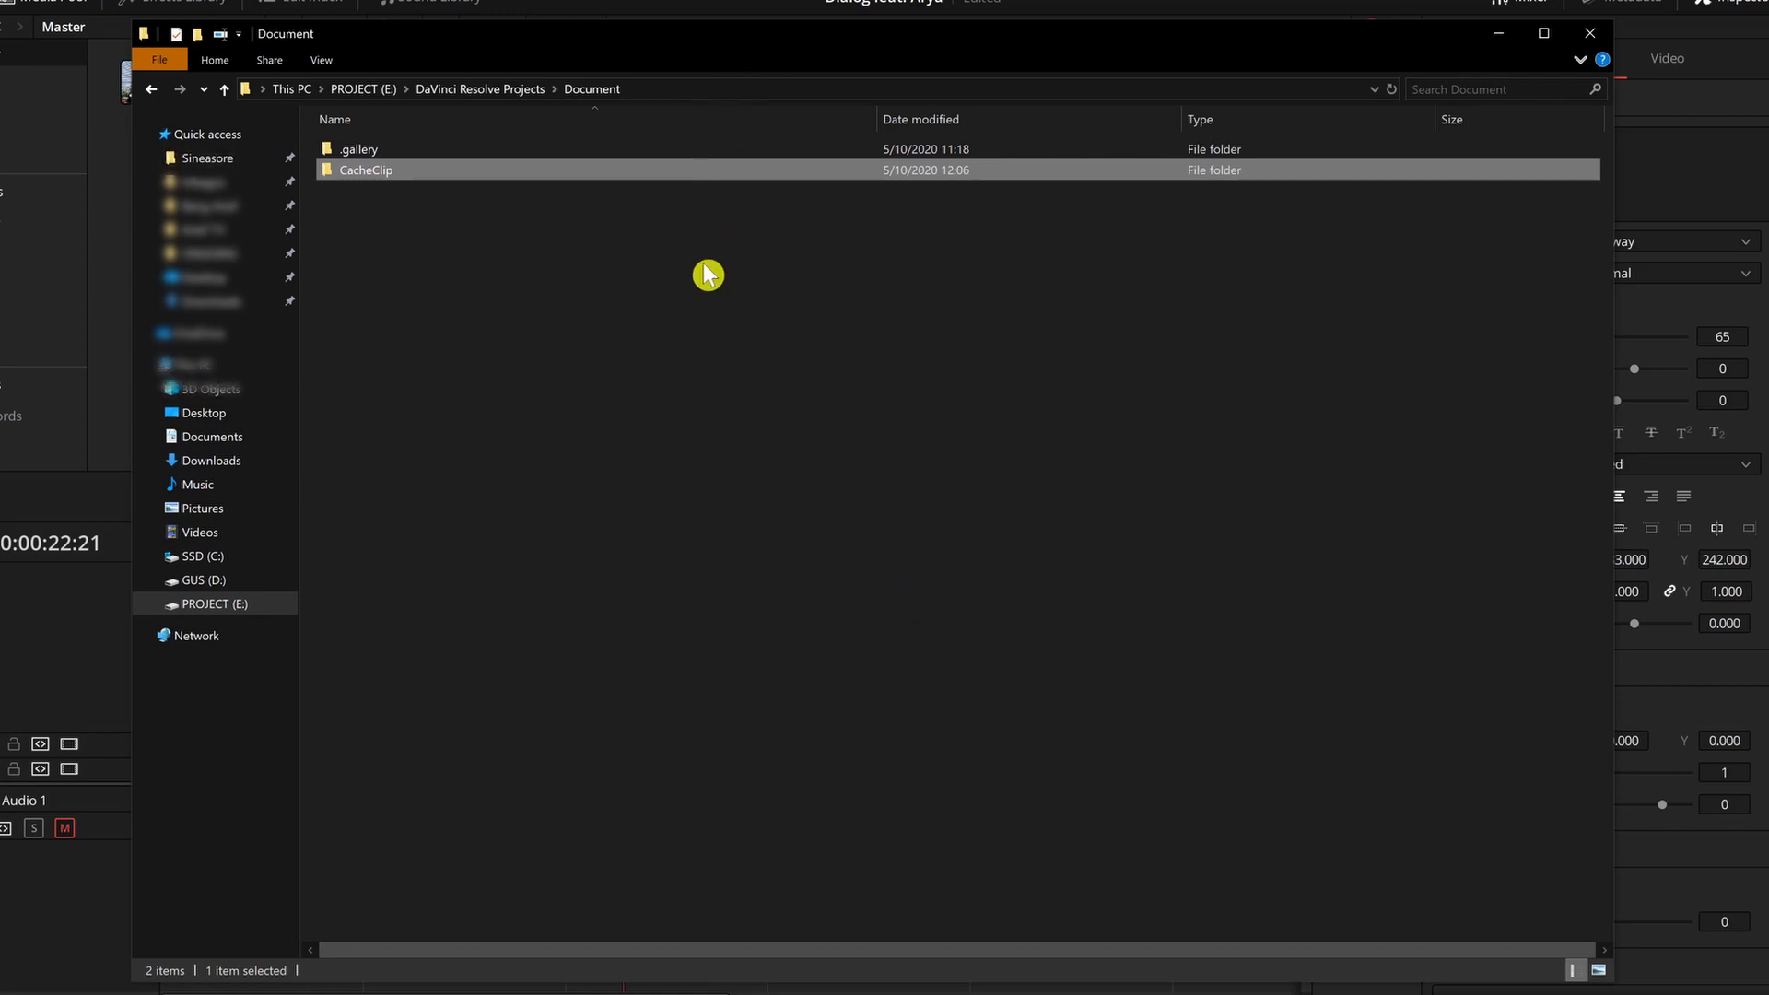
Look at the project settings behind the File Explorer window, and go back up to the DaVinci Resolve Projects folder
drag(823, 46, 789, 224)
click(902, 148)
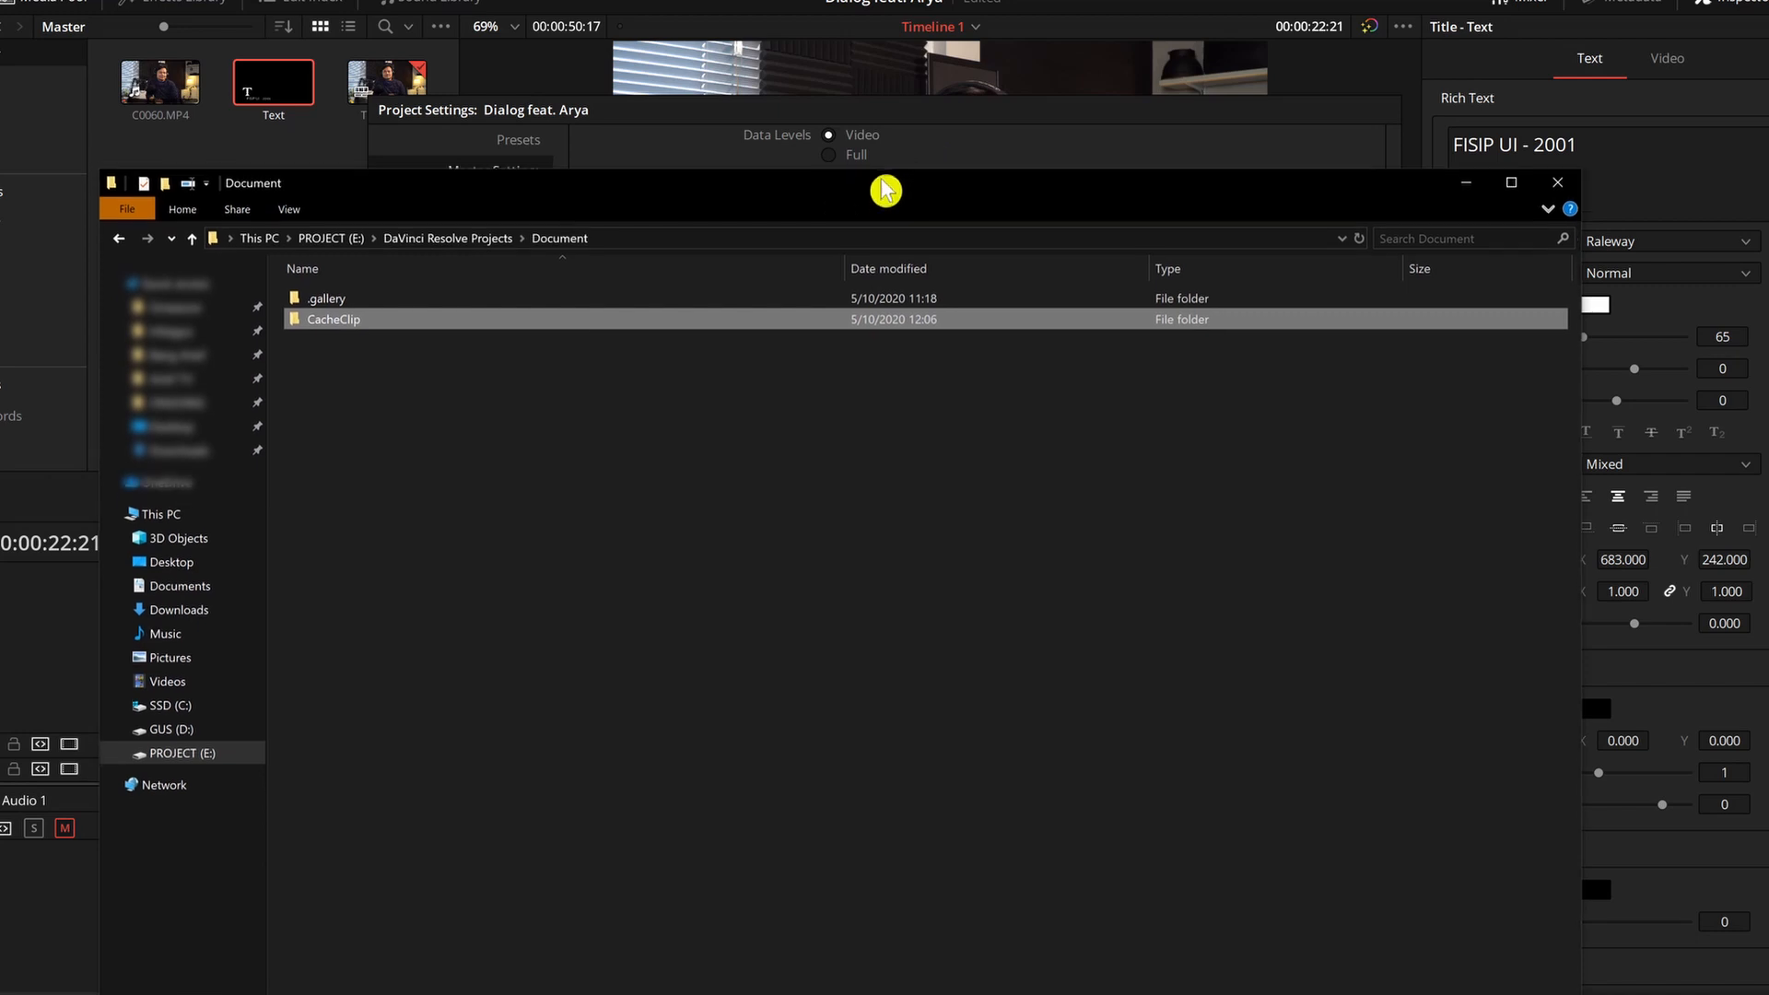
drag(885, 191, 929, 55)
key(BackSpace)
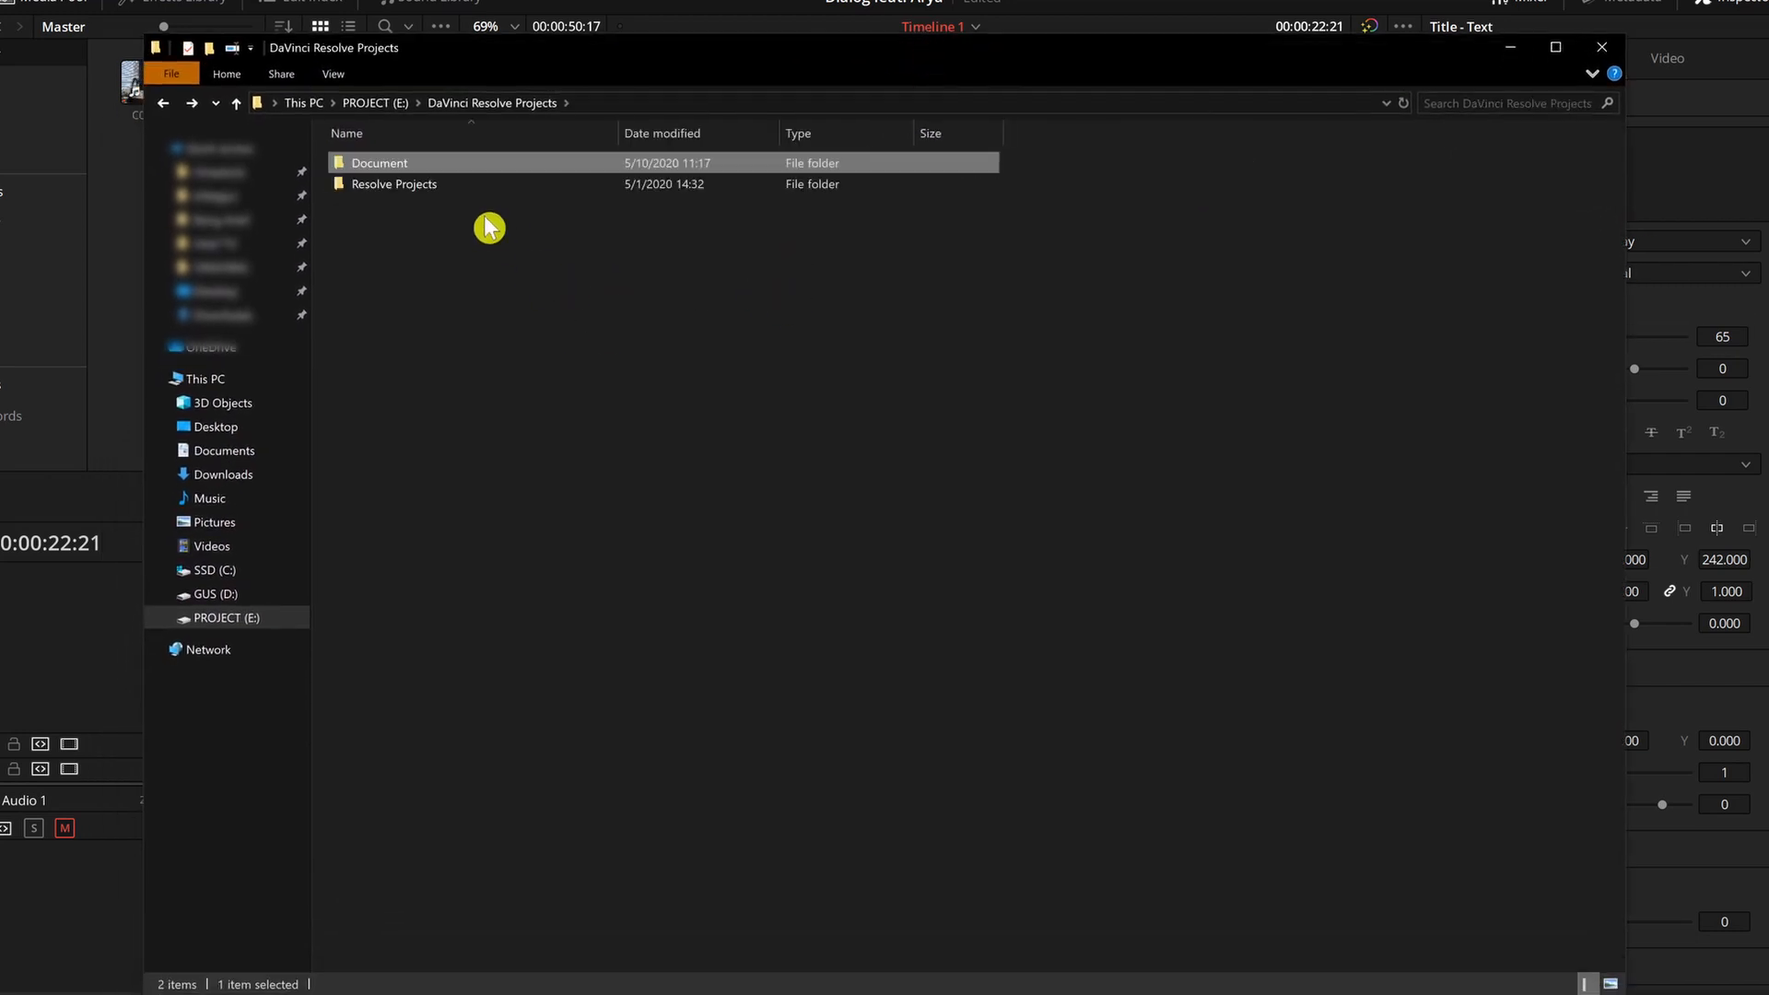
Delete the cached project subfolder inside Document's CacheClip folder, and return to the Document folder
double_click(438, 165)
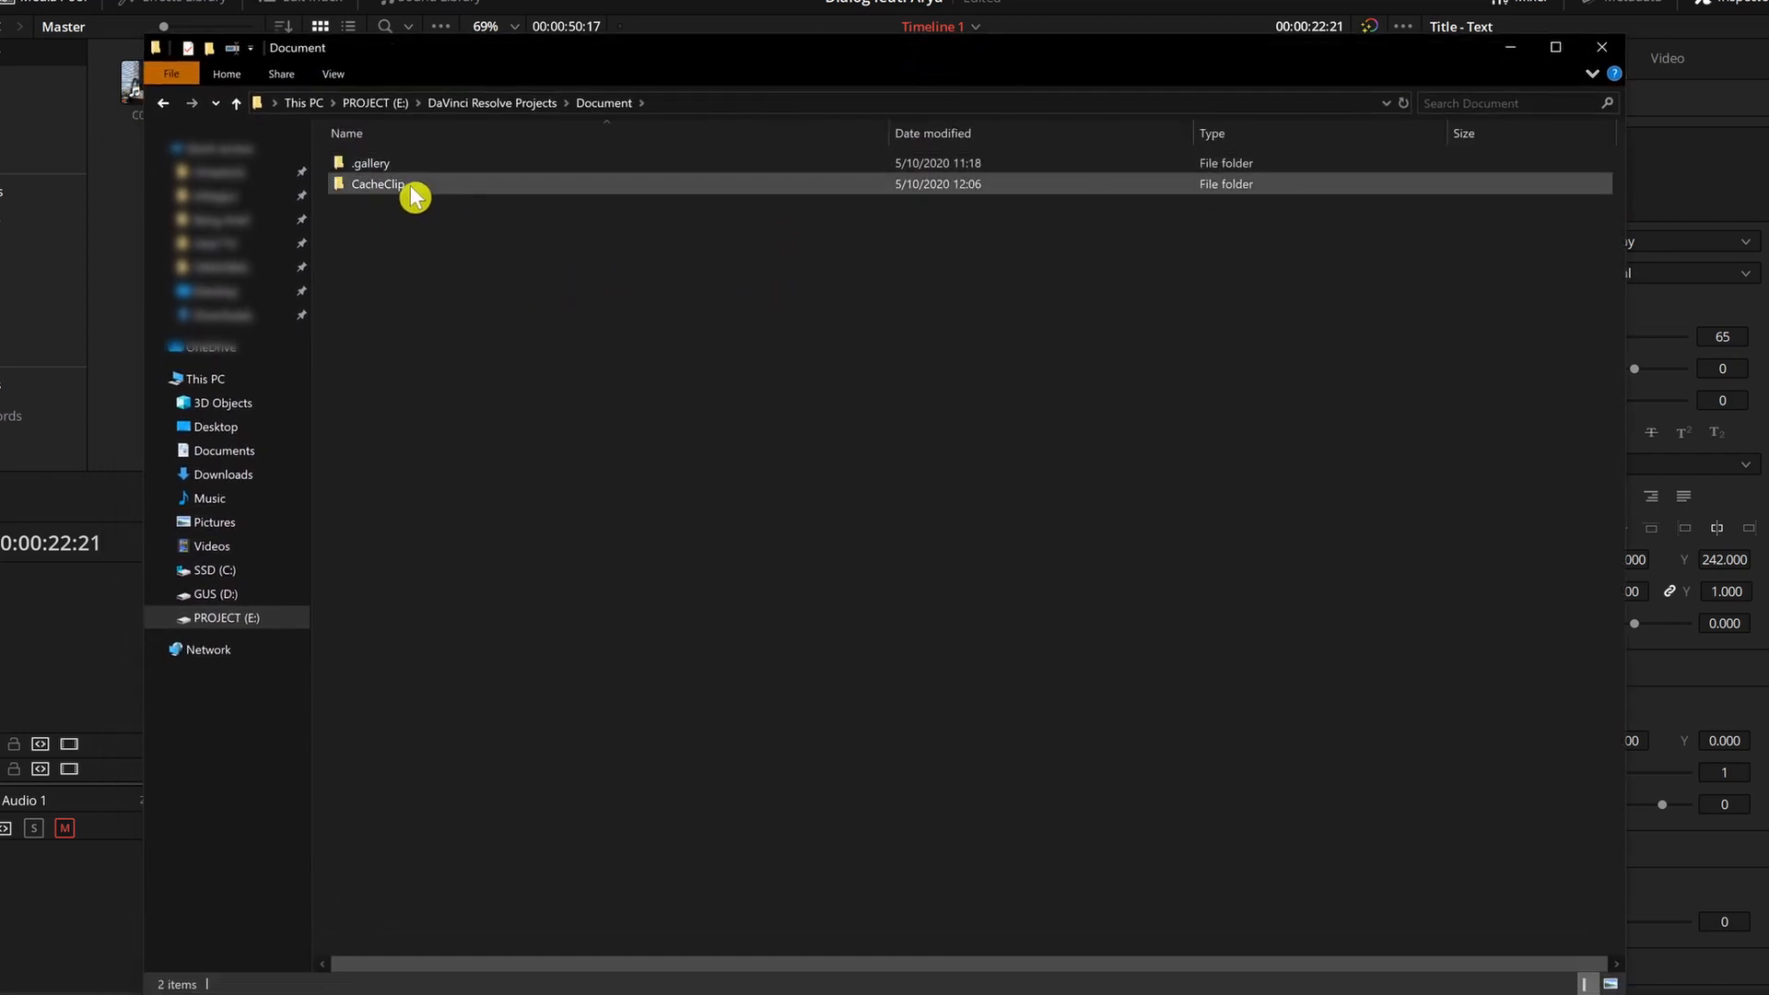
double_click(414, 189)
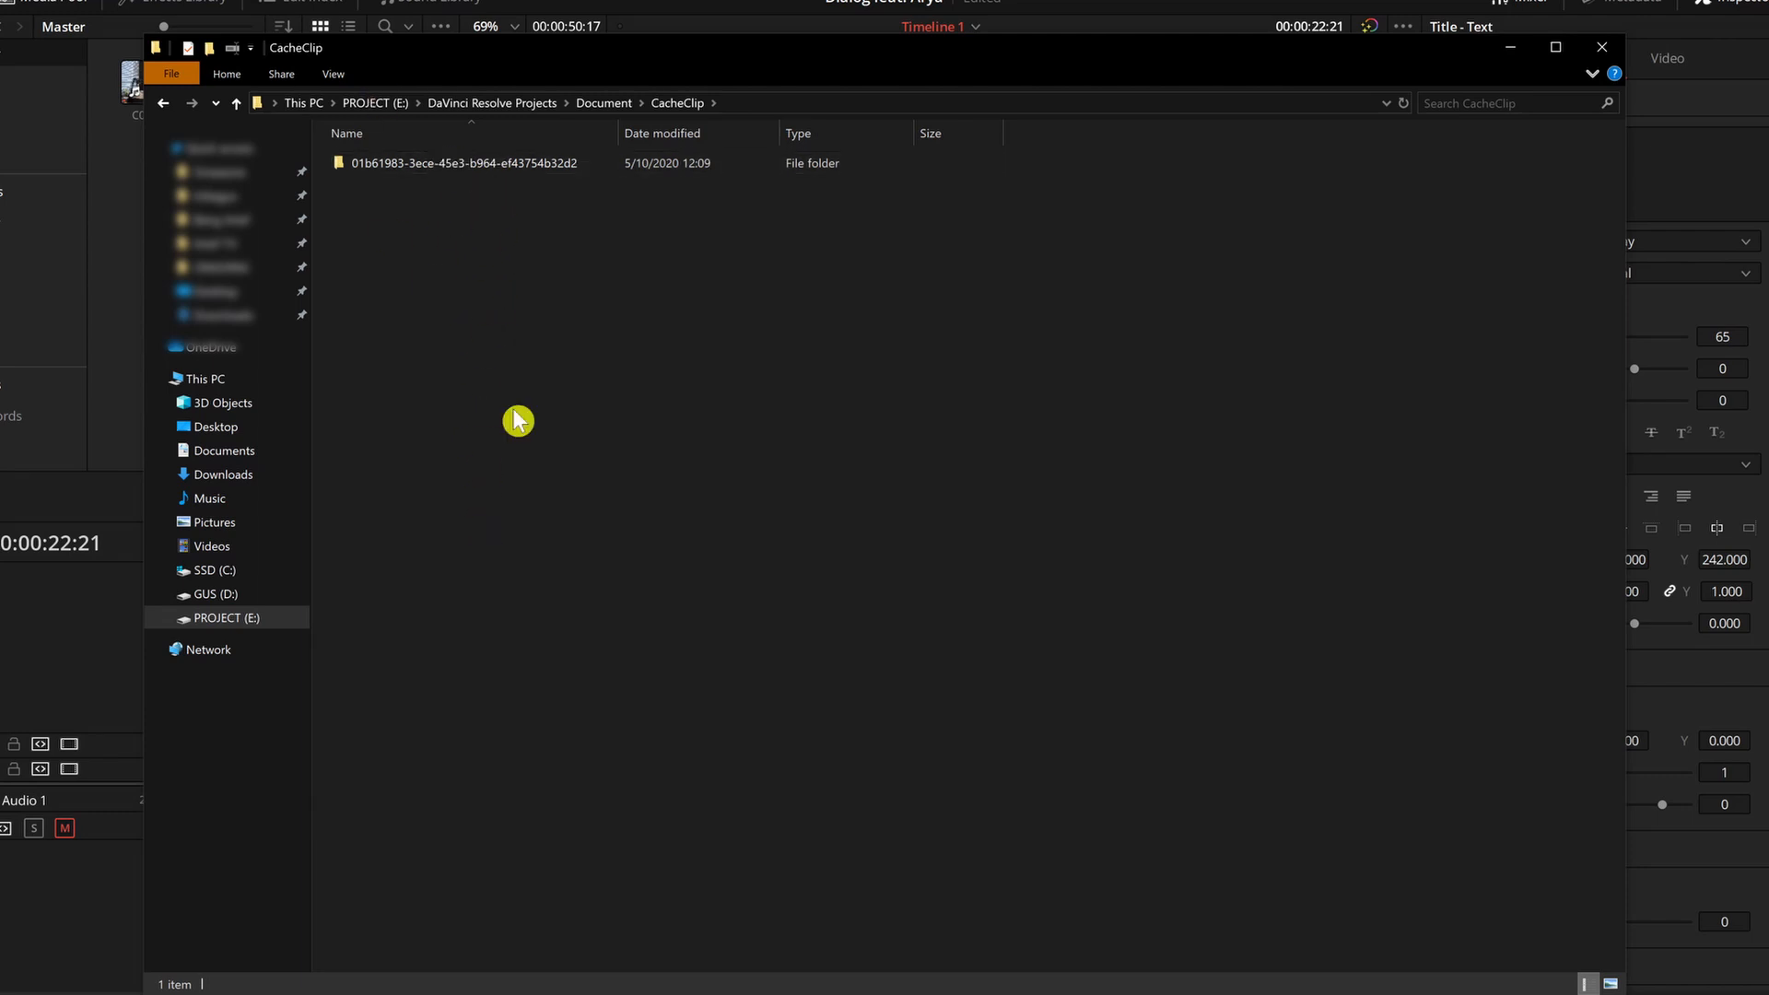
key(Down)
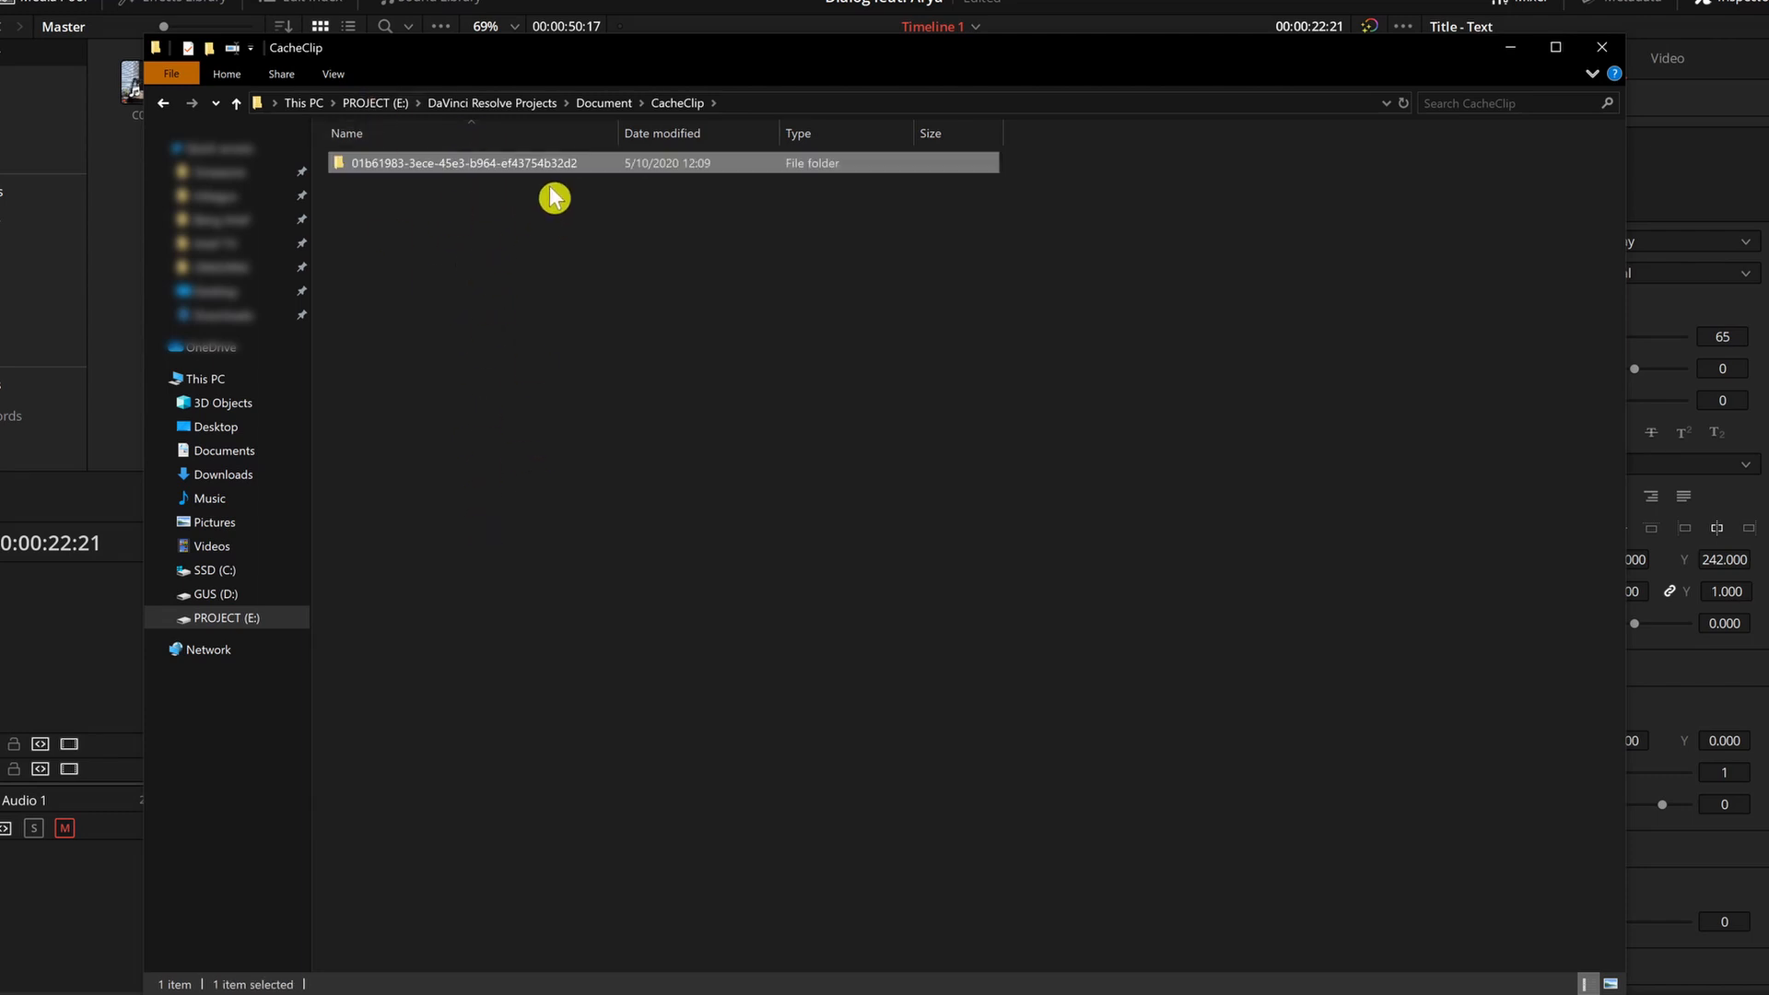
mouse_move(557, 171)
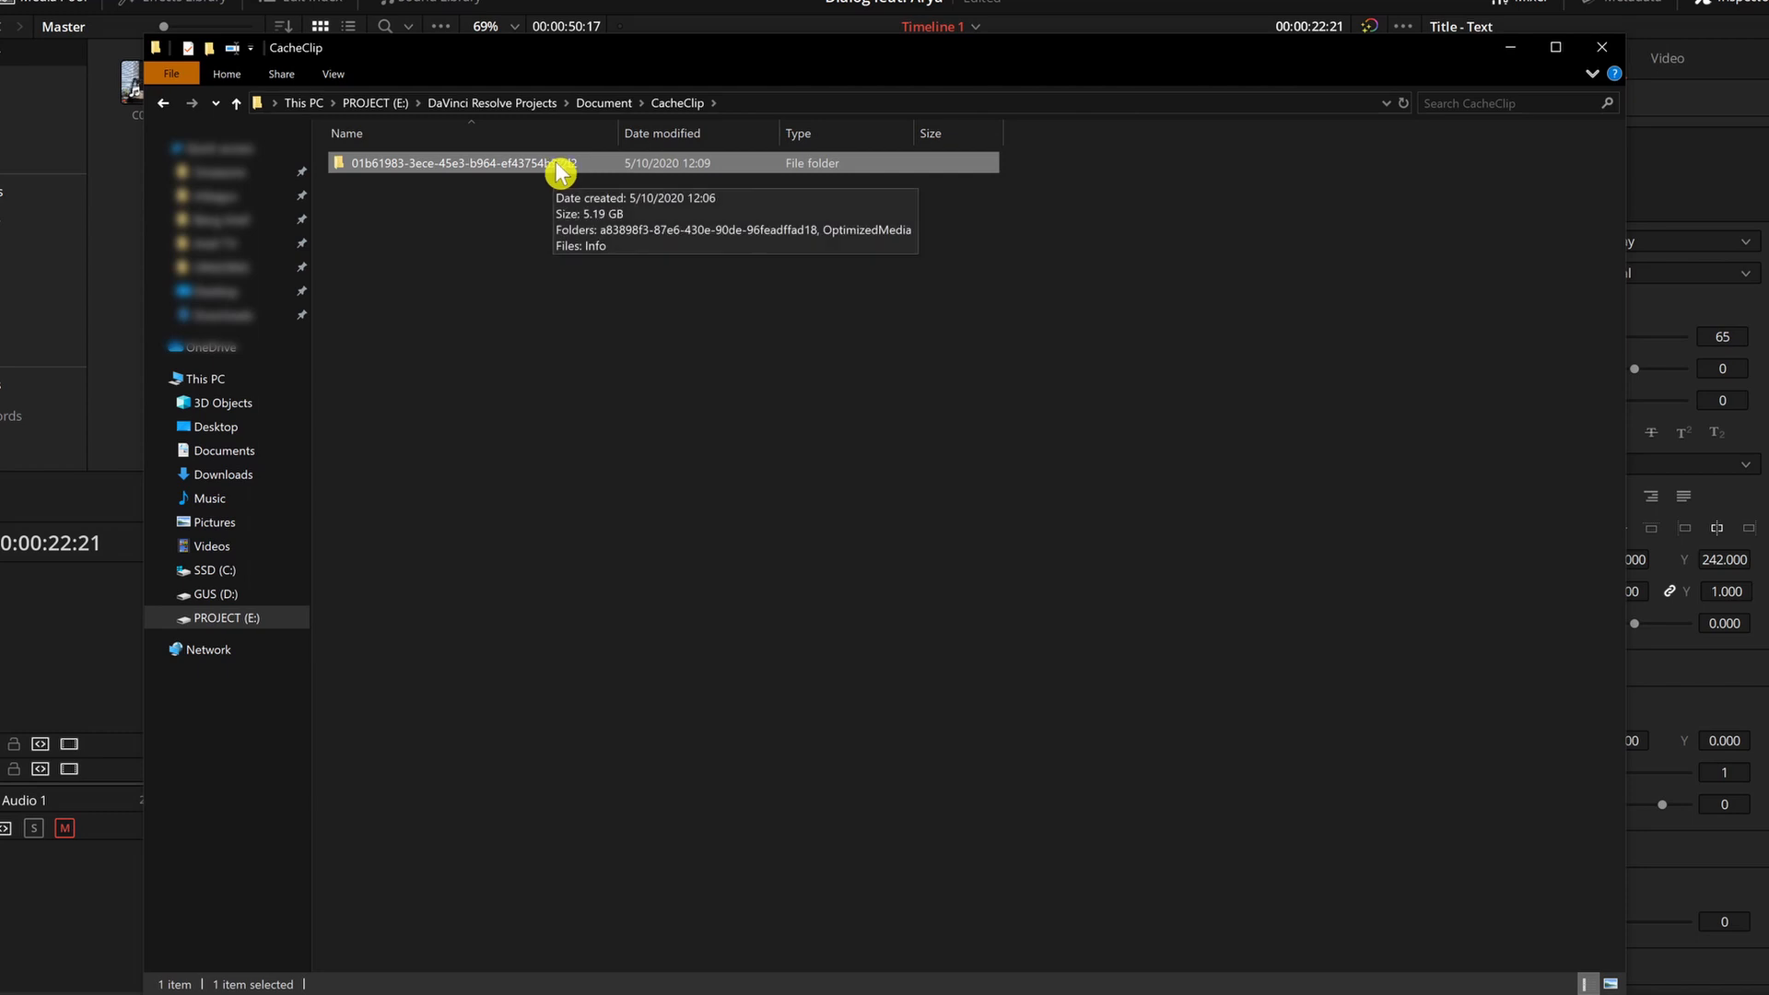
key(Delete)
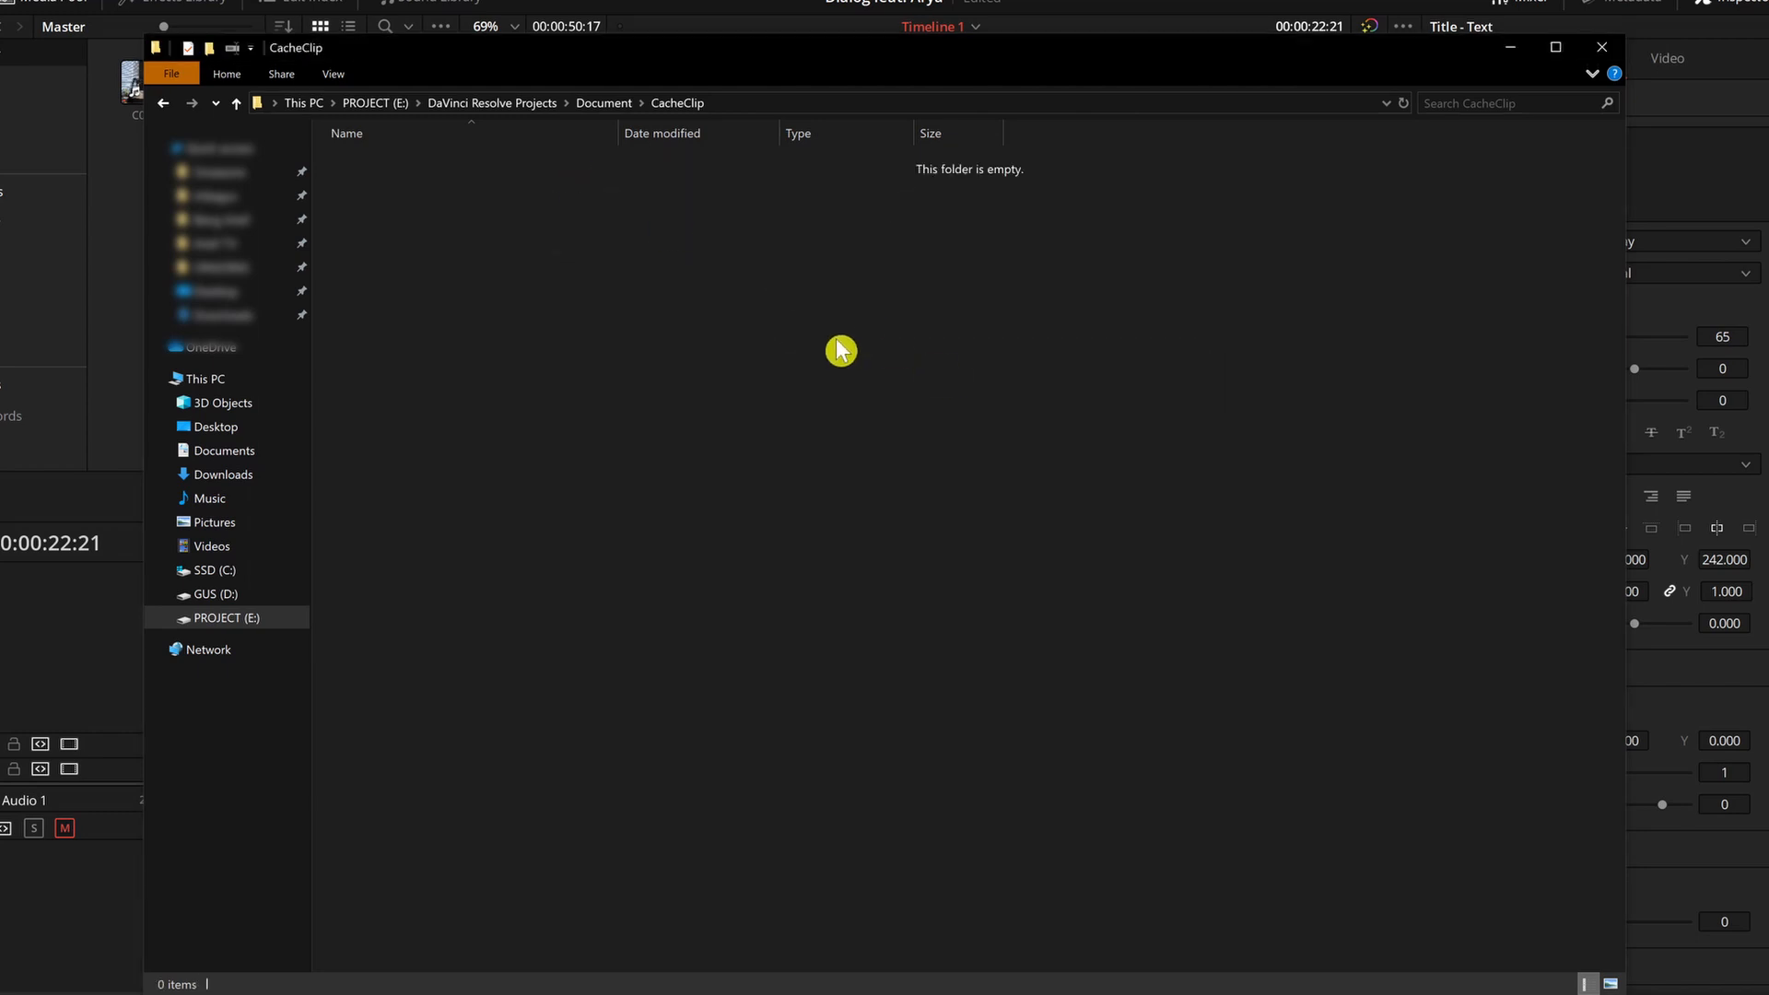
key(BackSpace)
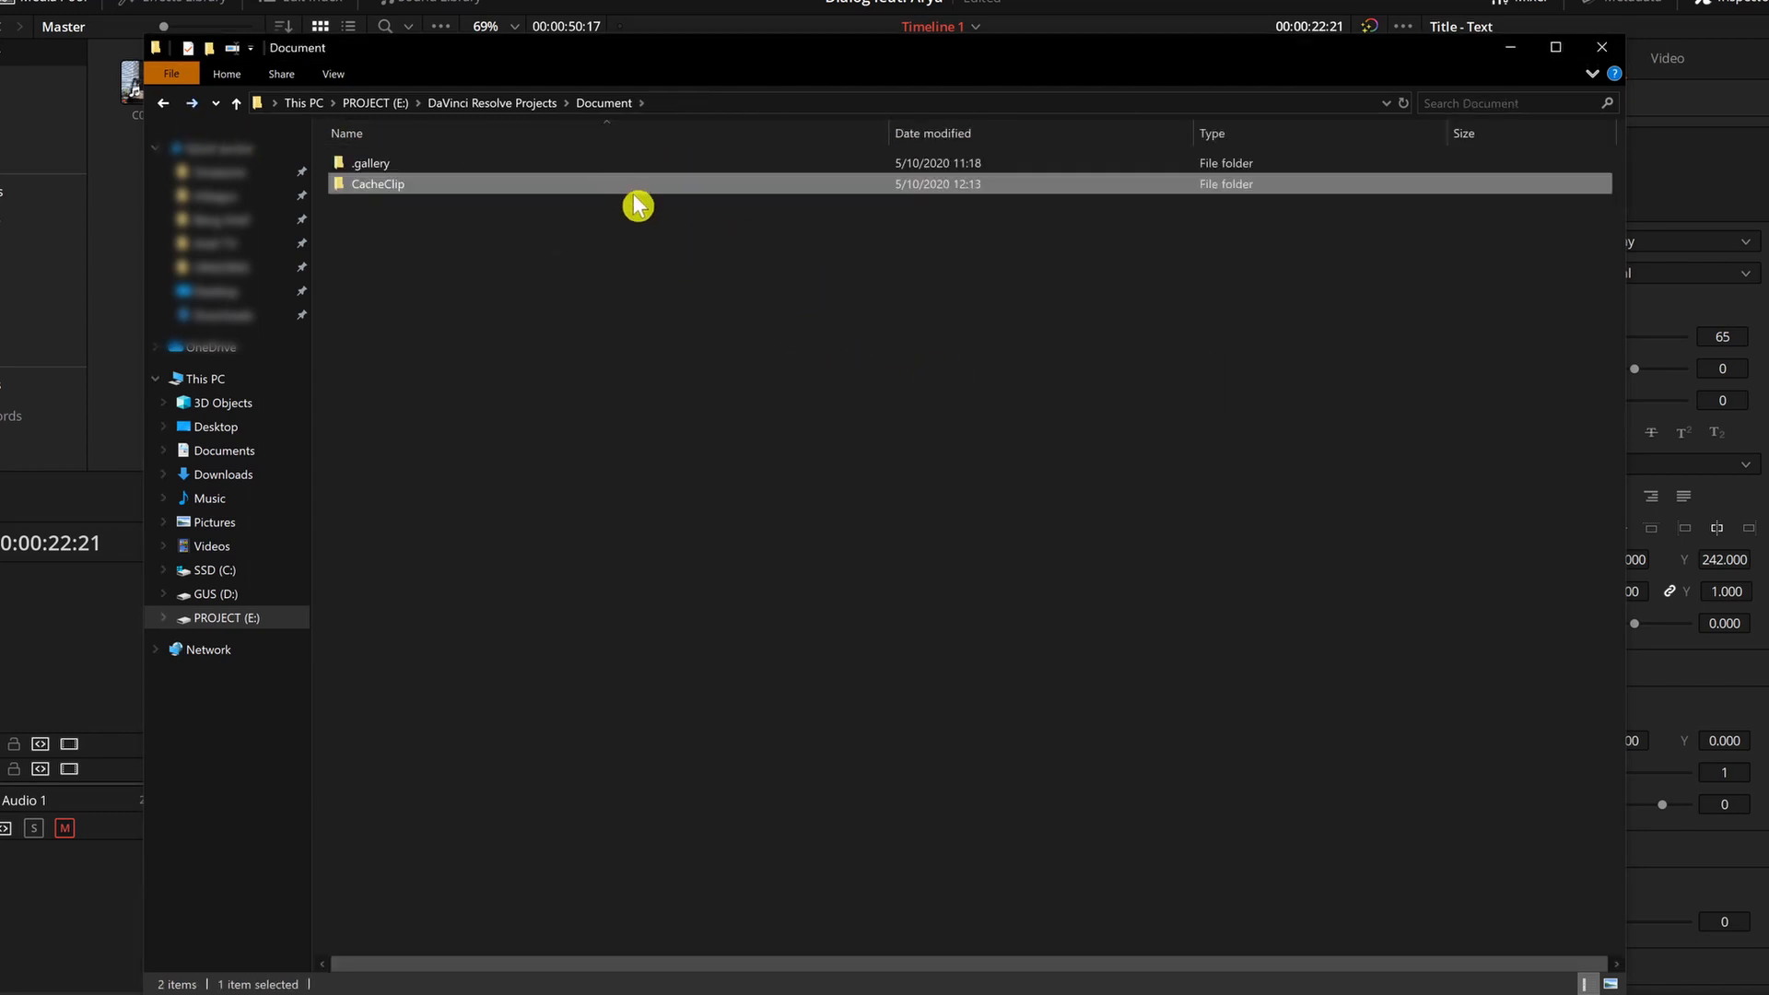
In DaVinci Resolve, create the folder "Tempat FIle Cache" inside DaVinci Resolve Projects on PROJECT (E:) and set it as the cache files location
click(1512, 48)
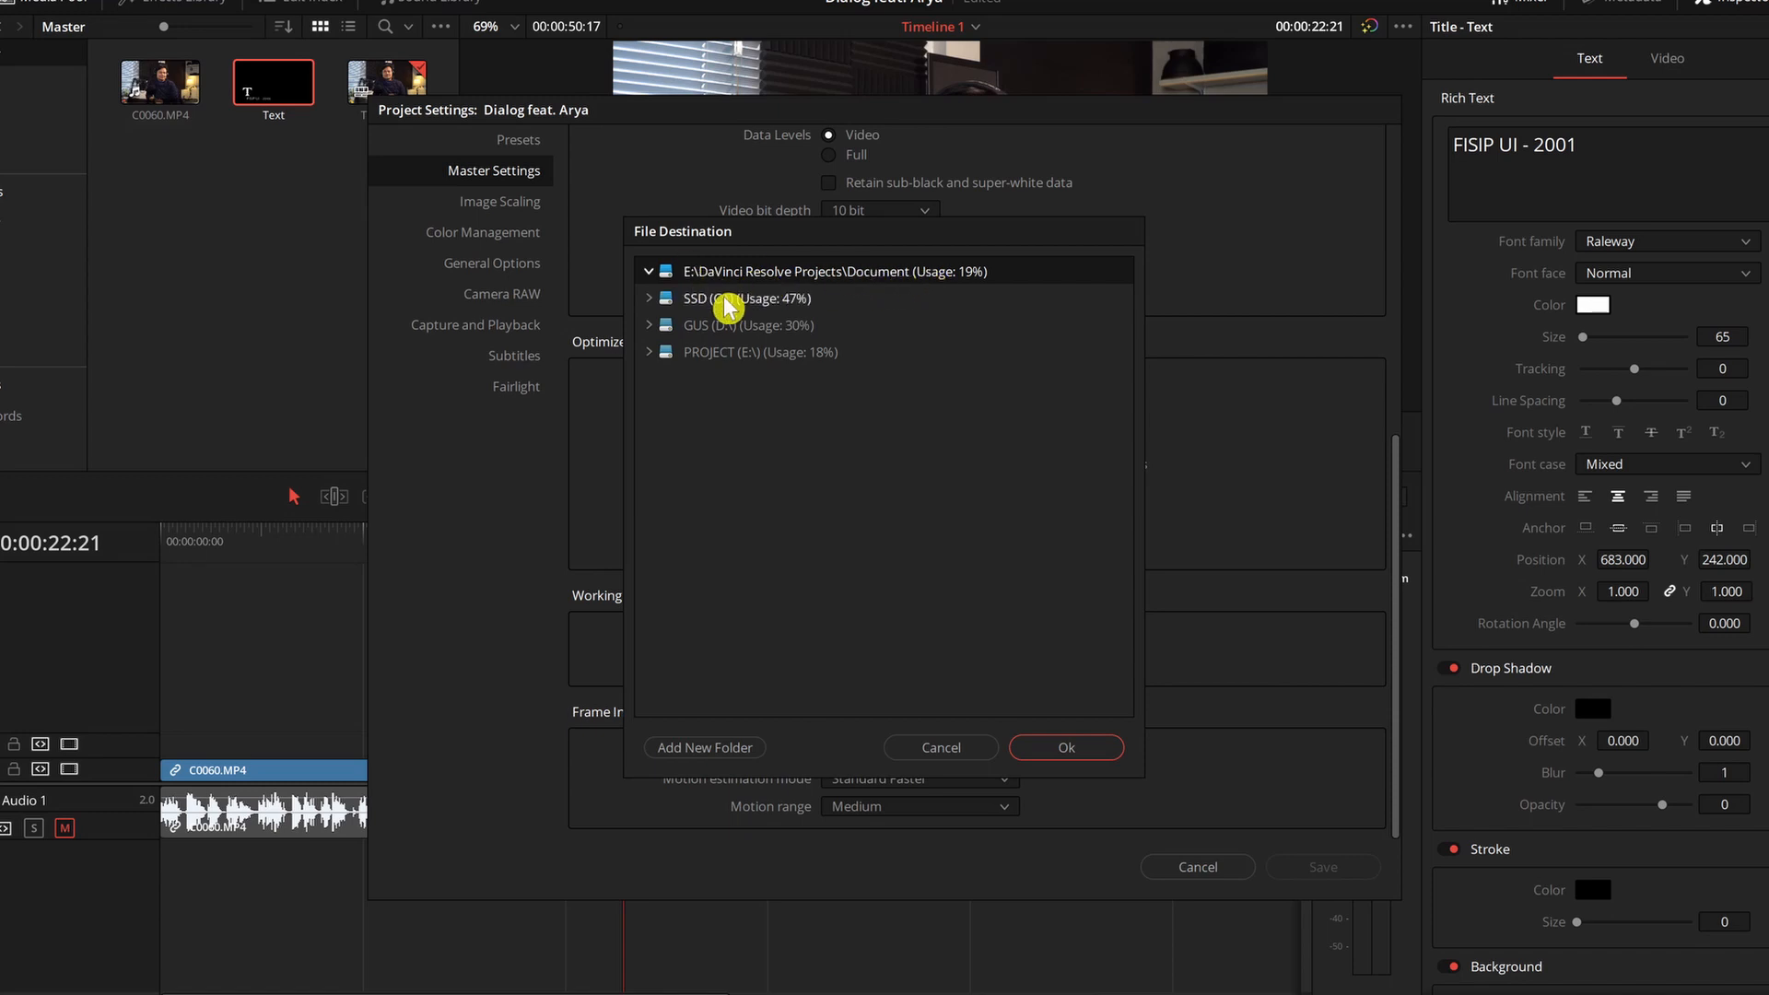
click(651, 352)
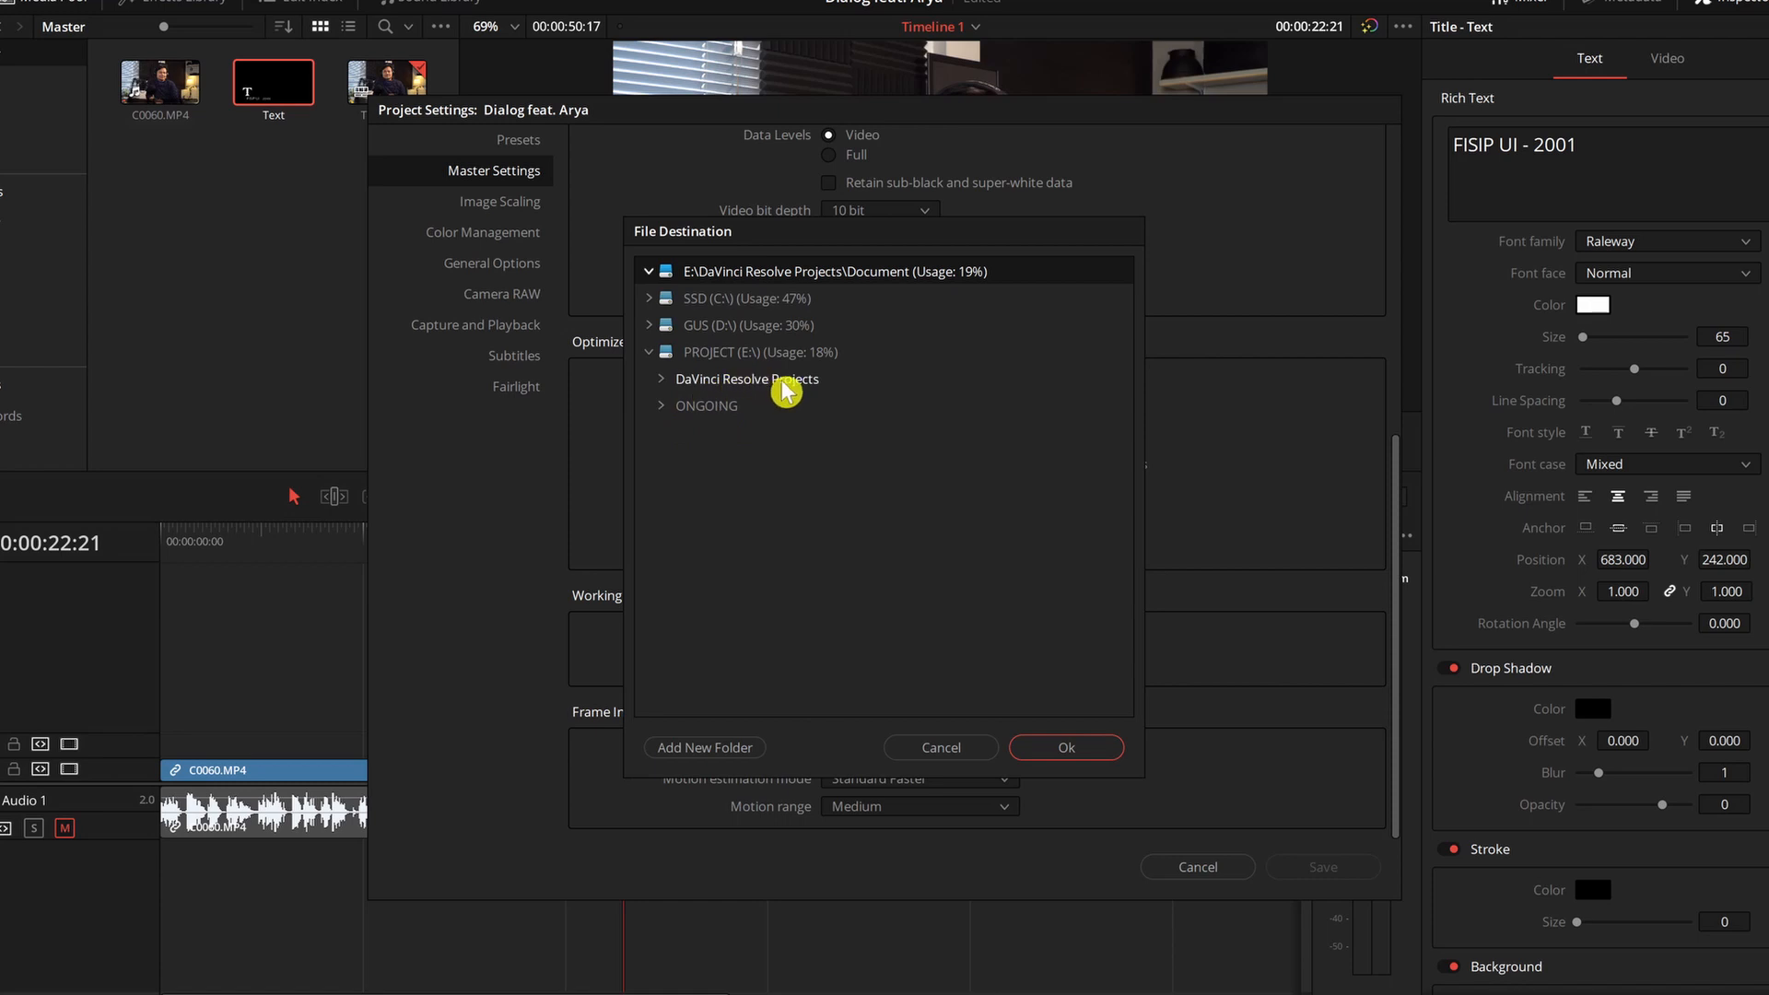
click(781, 380)
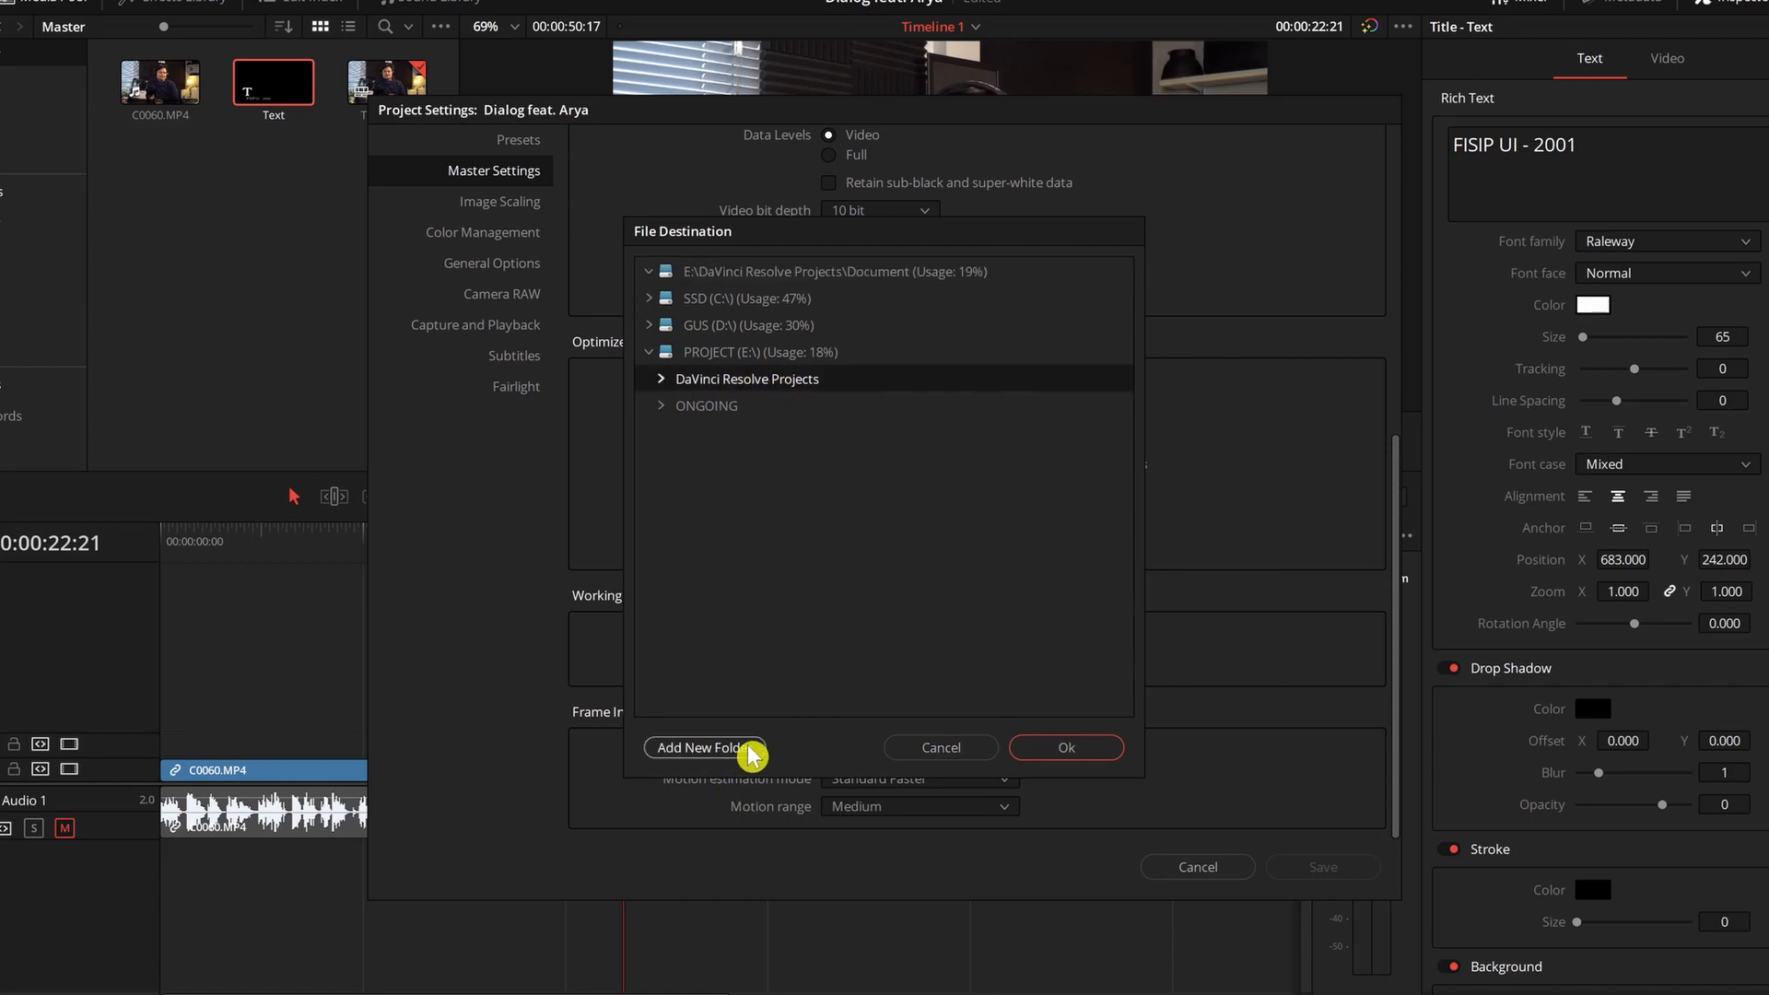
click(689, 749)
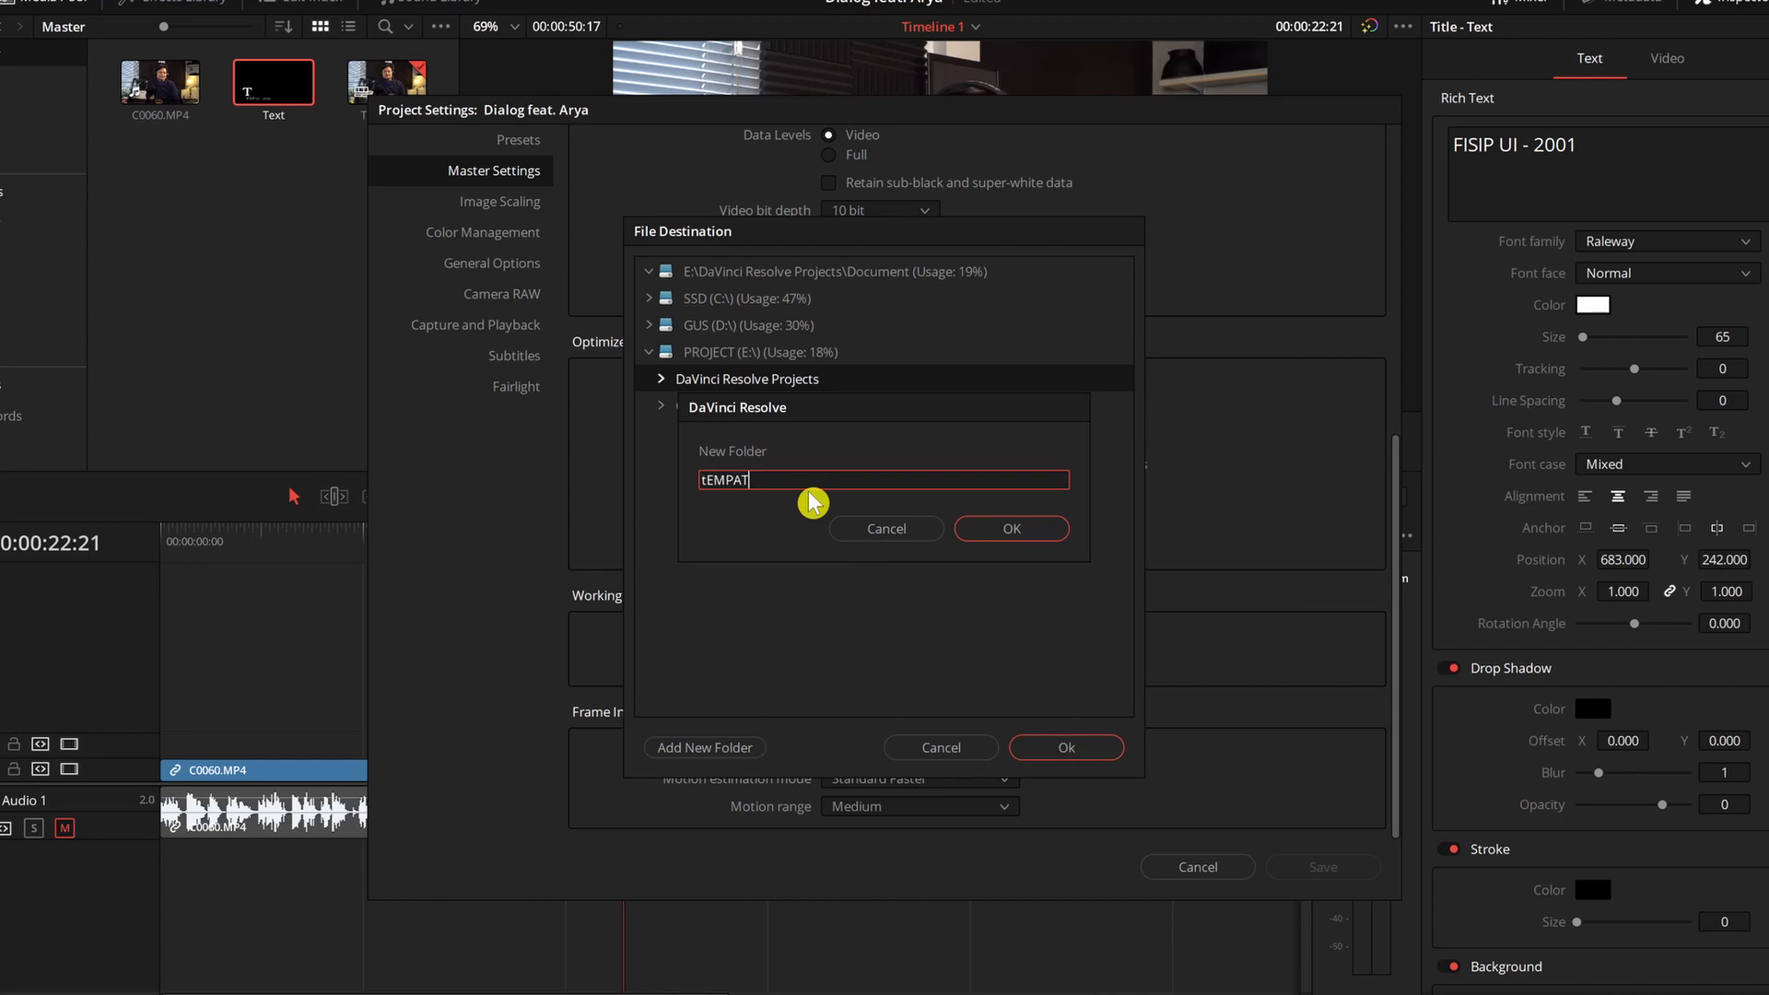
key(BackSpace)
key(BackSpace)
key(BackSpace)
key(BackSpace)
key(BackSpace)
key(BackSpace)
text(Tempat File)
text(Cache)
click(1060, 527)
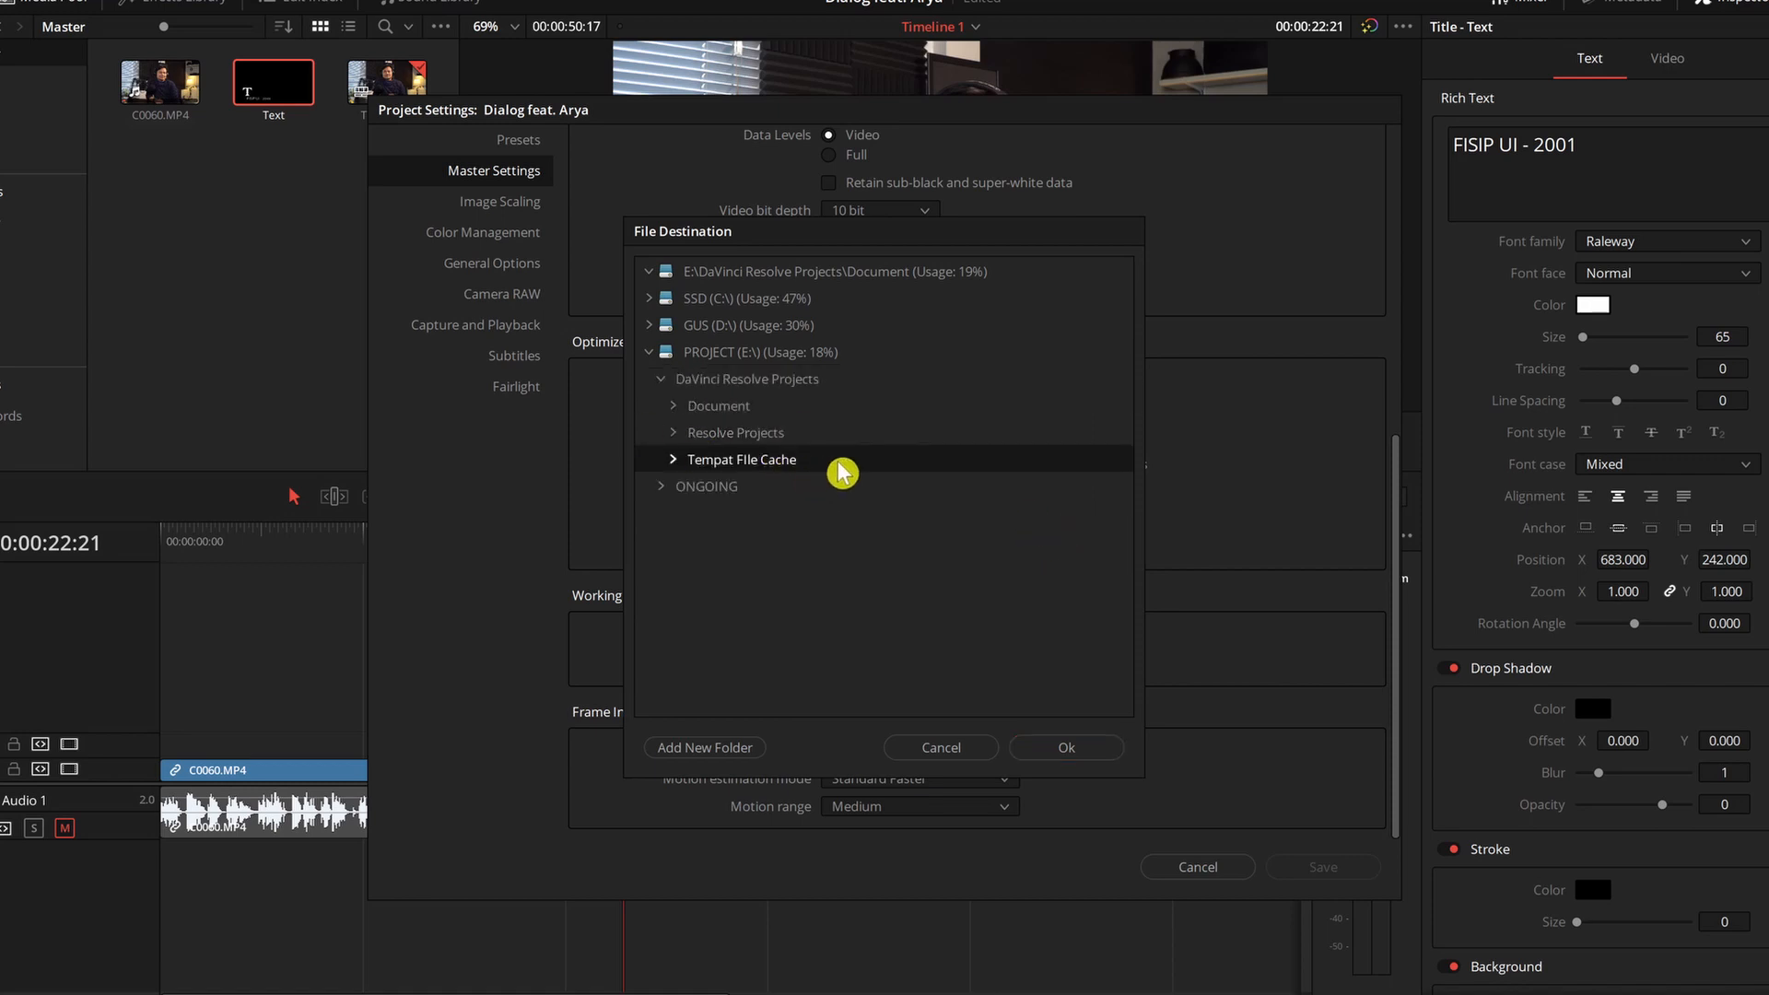
click(1077, 746)
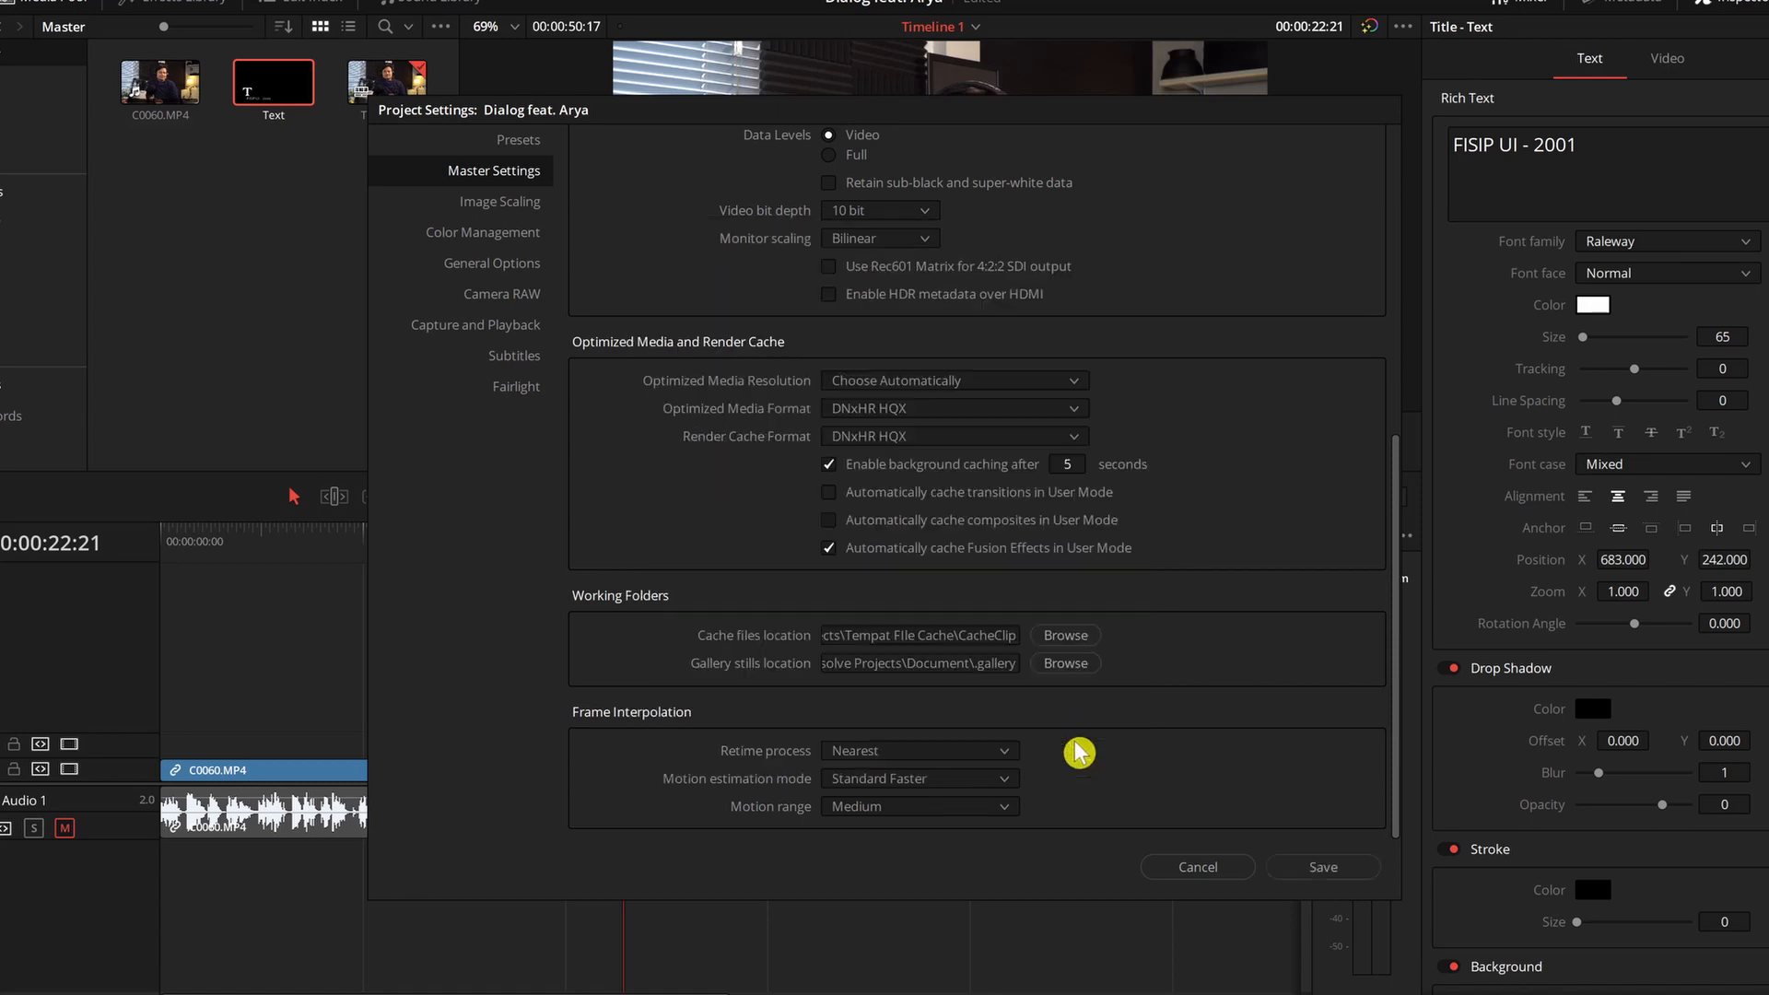